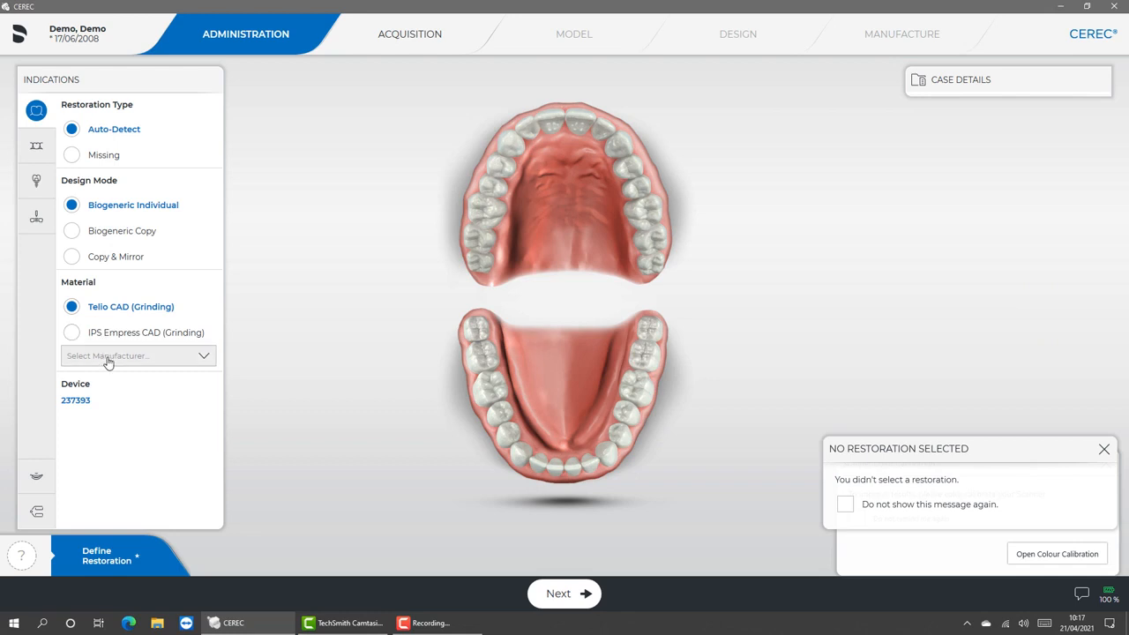
- Set the material to IVOCLAR VIVADENT IPS e.max CAD (Grinding) and assign an Auto-Detect, Biogeneric Individual restoration to tooth 26
{"action": "left_click", "coordinate": [109, 358]}
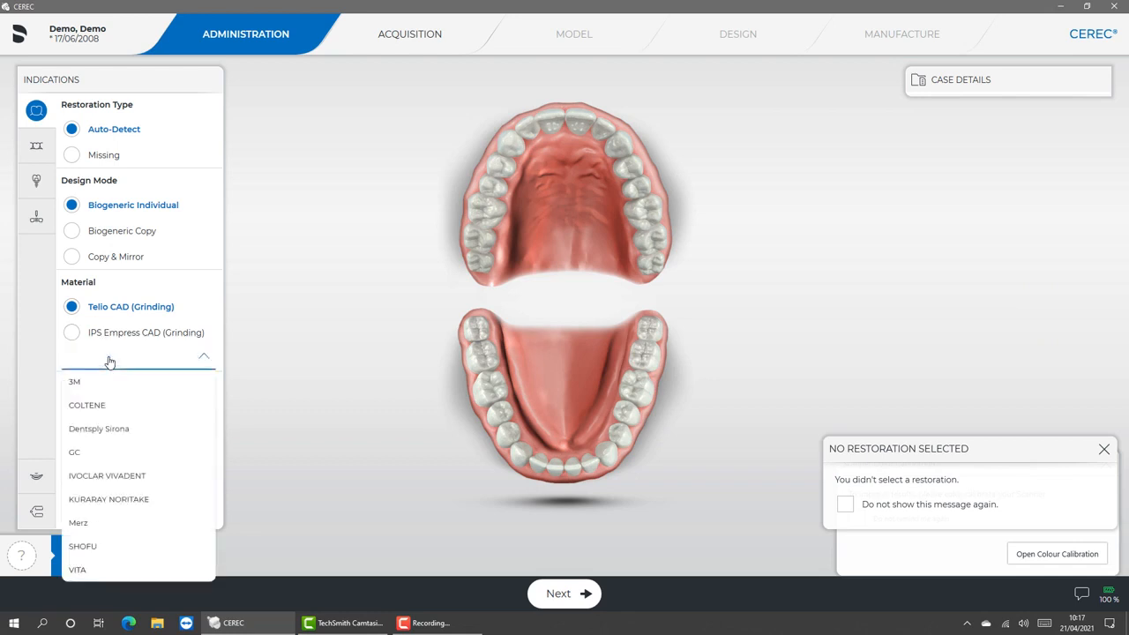
{"action": "left_click", "coordinate": [97, 478]}
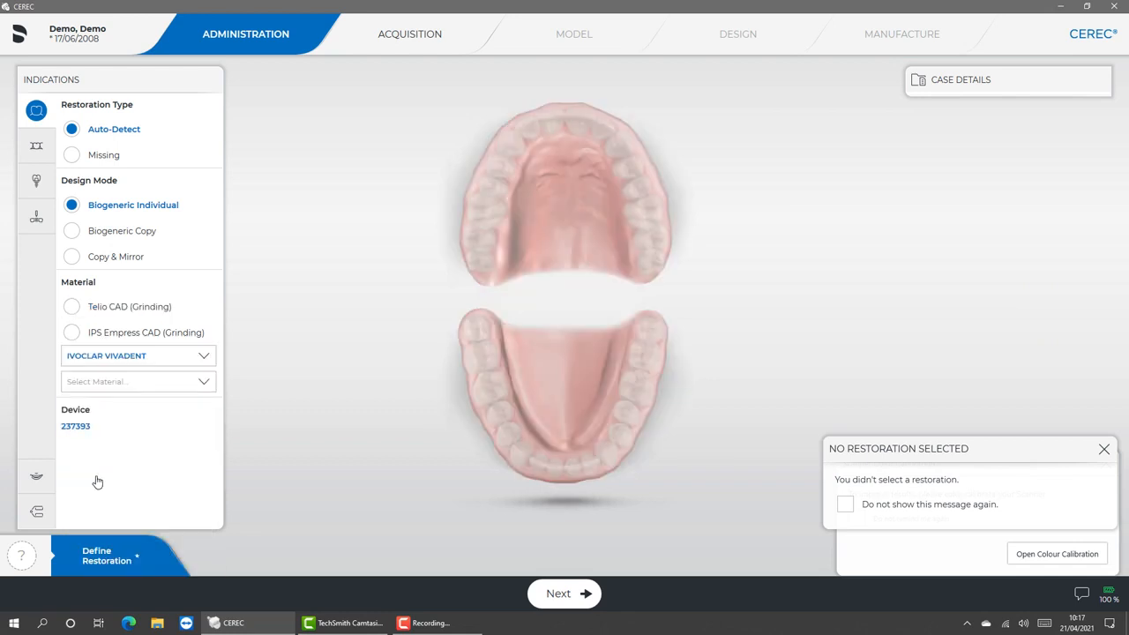
{"action": "left_click", "coordinate": [116, 382]}
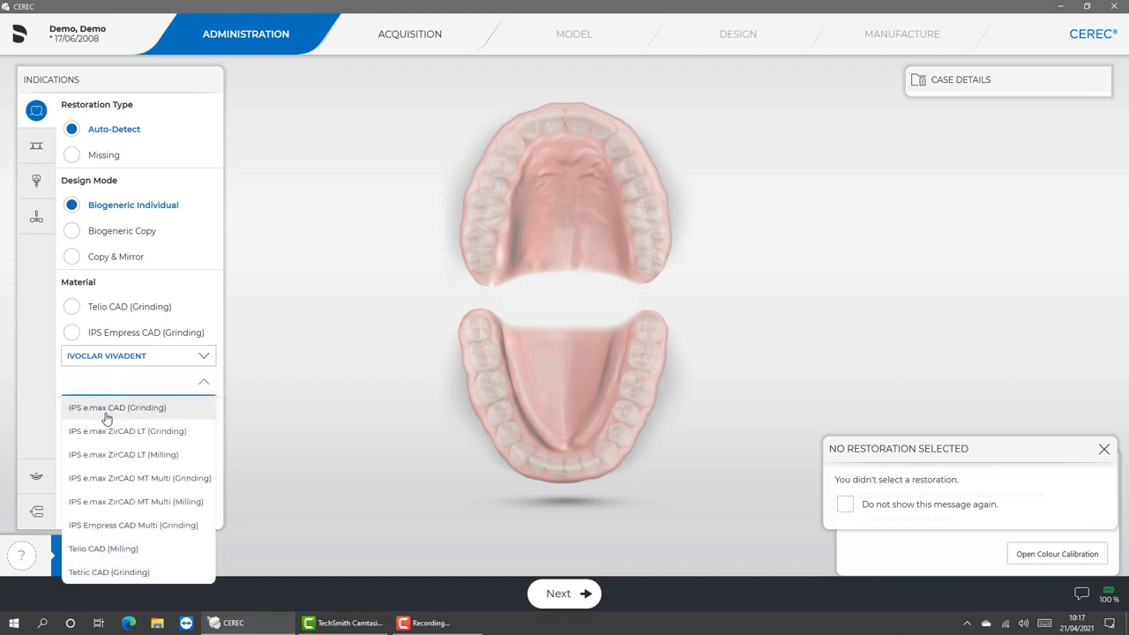
{"action": "left_click", "coordinate": [106, 411]}
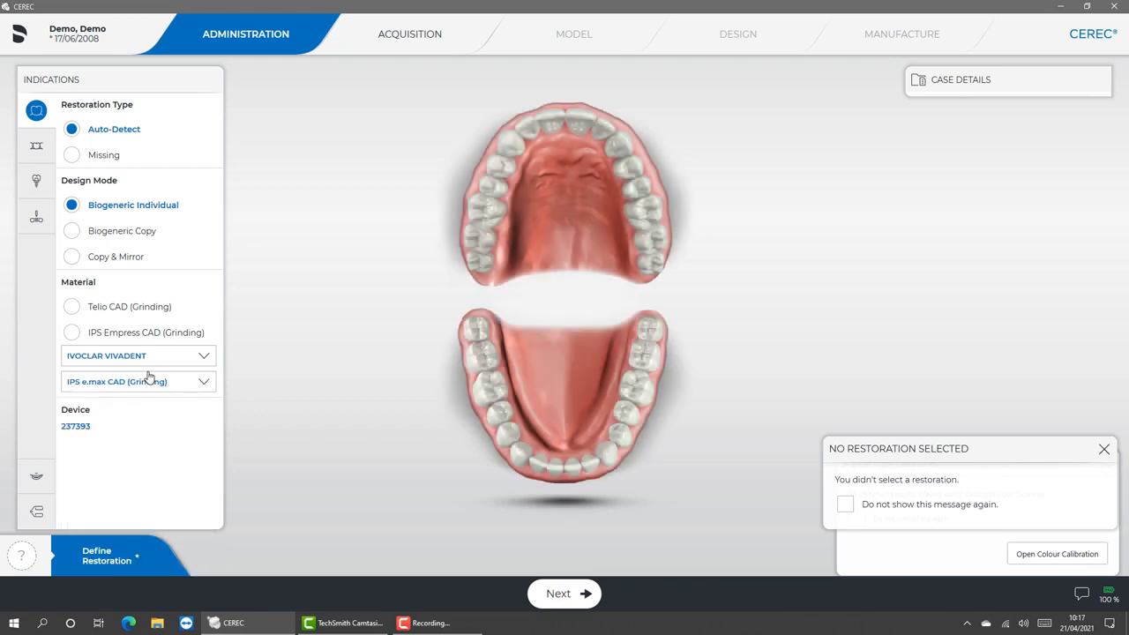
{"action": "left_click", "coordinate": [640, 219]}
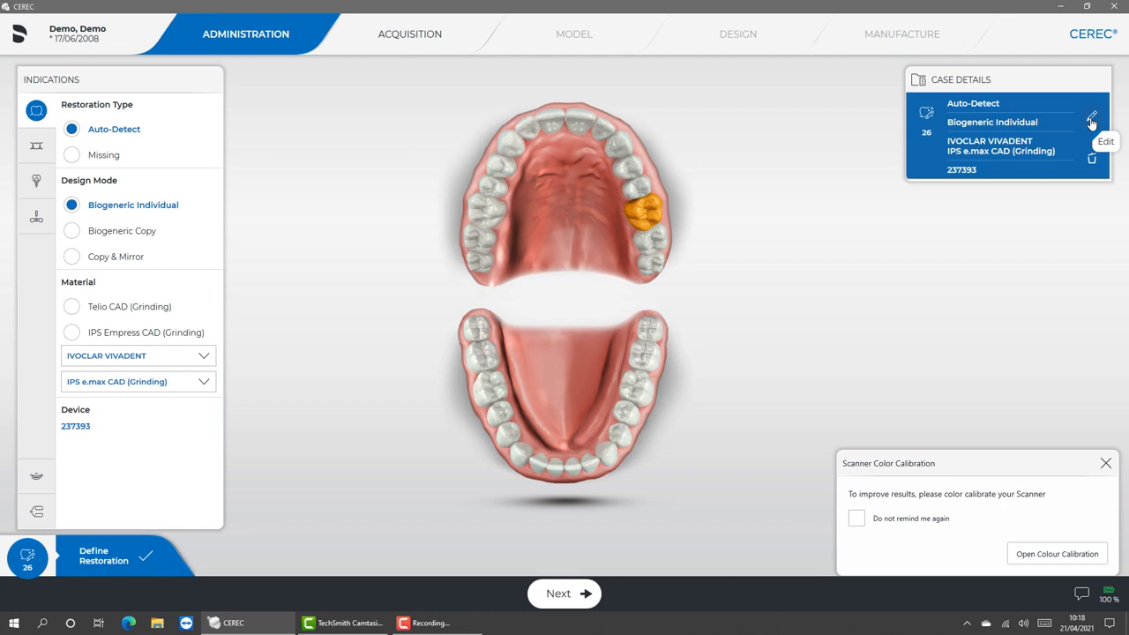
- Review the editable restoration type, design mode, material and device options in tooth 26's case details
{"action": "left_click", "coordinate": [1092, 120]}
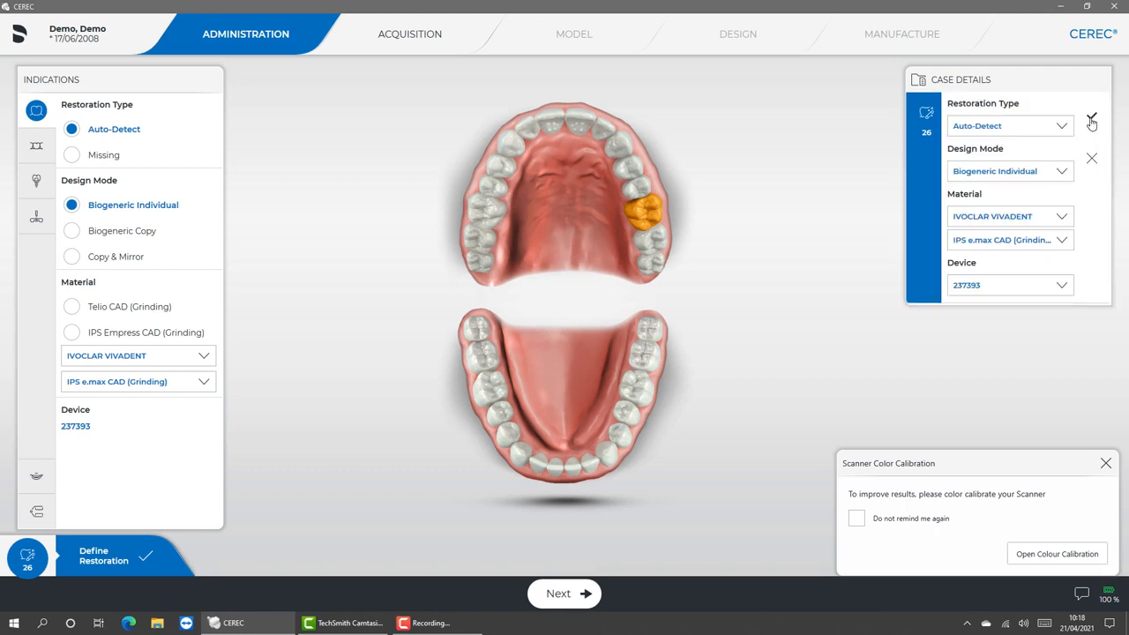
{"action": "left_click", "coordinate": [1015, 131]}
{"action": "left_click", "coordinate": [1015, 150]}
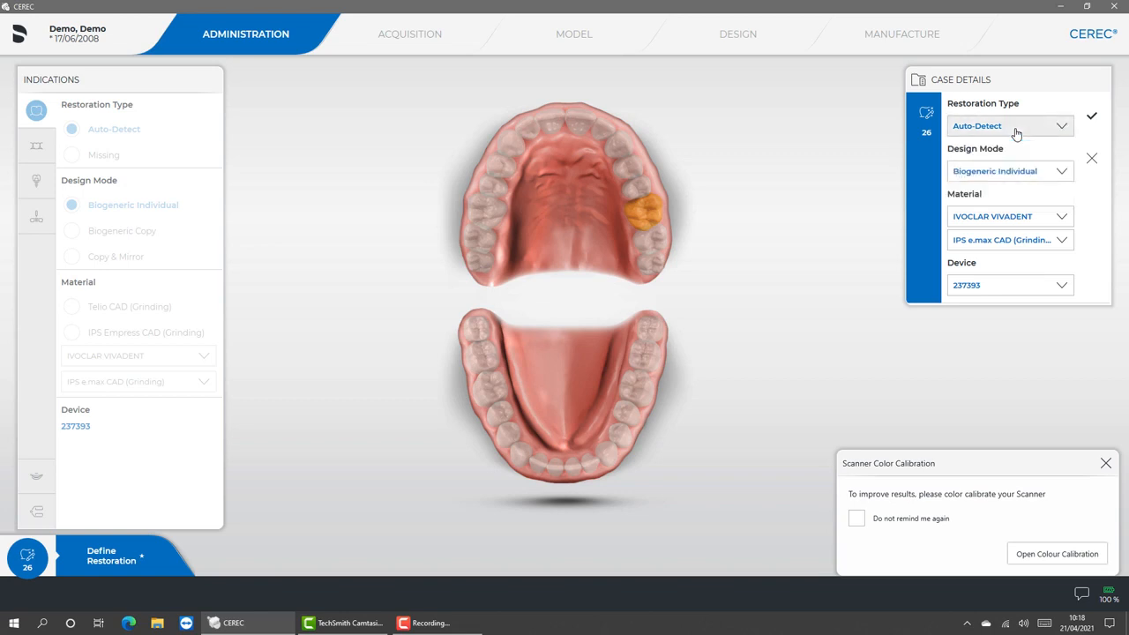
{"action": "left_click", "coordinate": [1009, 171]}
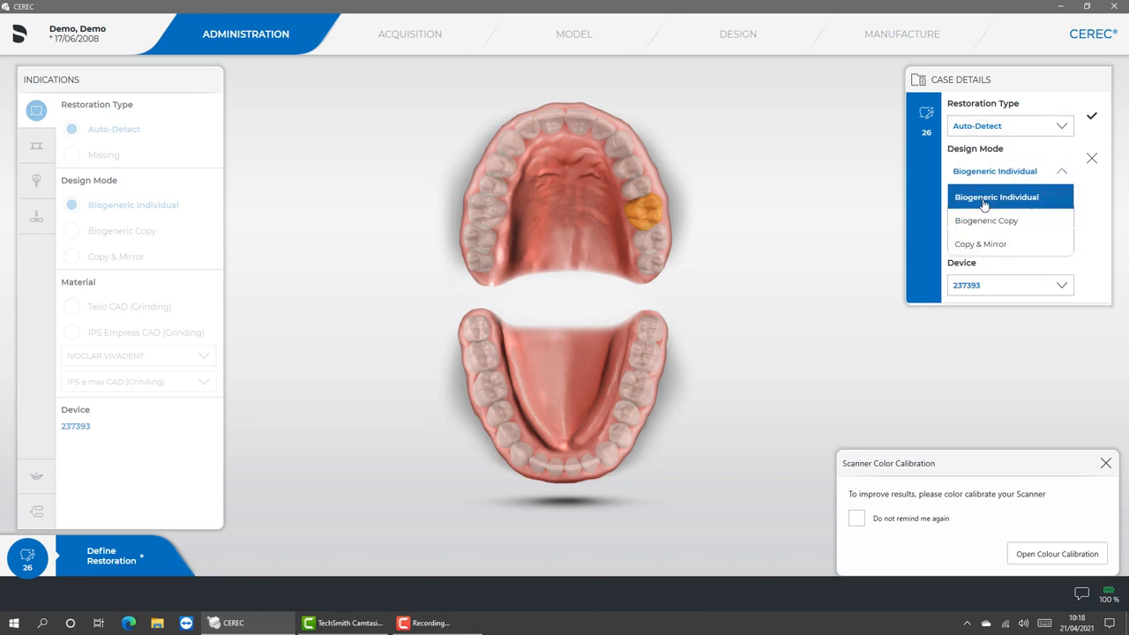
{"action": "left_click", "coordinate": [984, 200]}
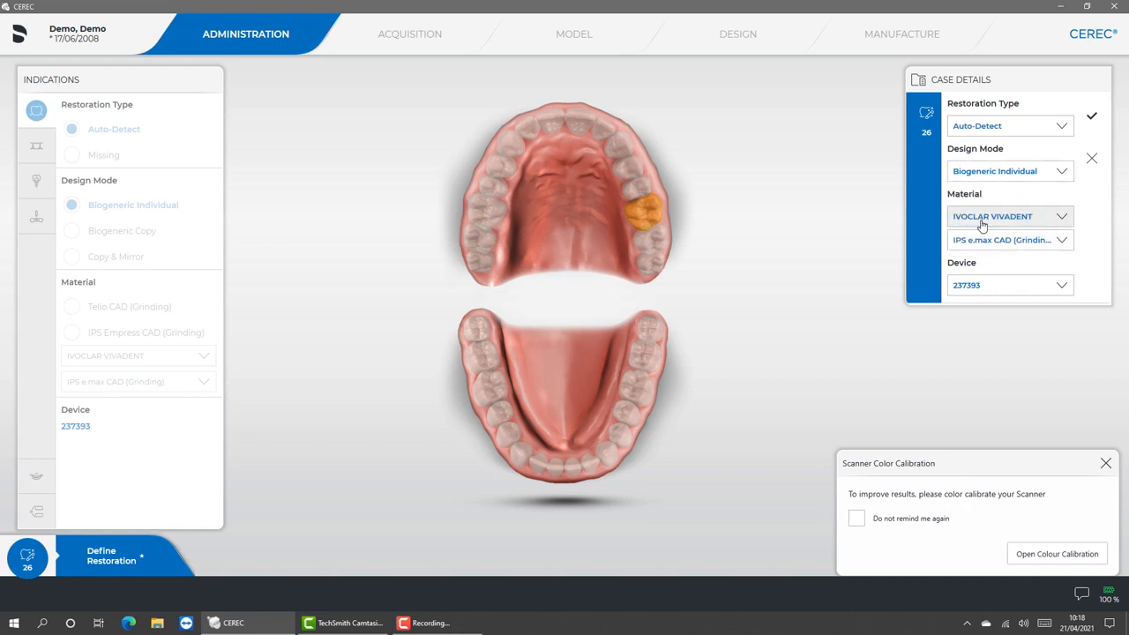
{"action": "left_click", "coordinate": [982, 226]}
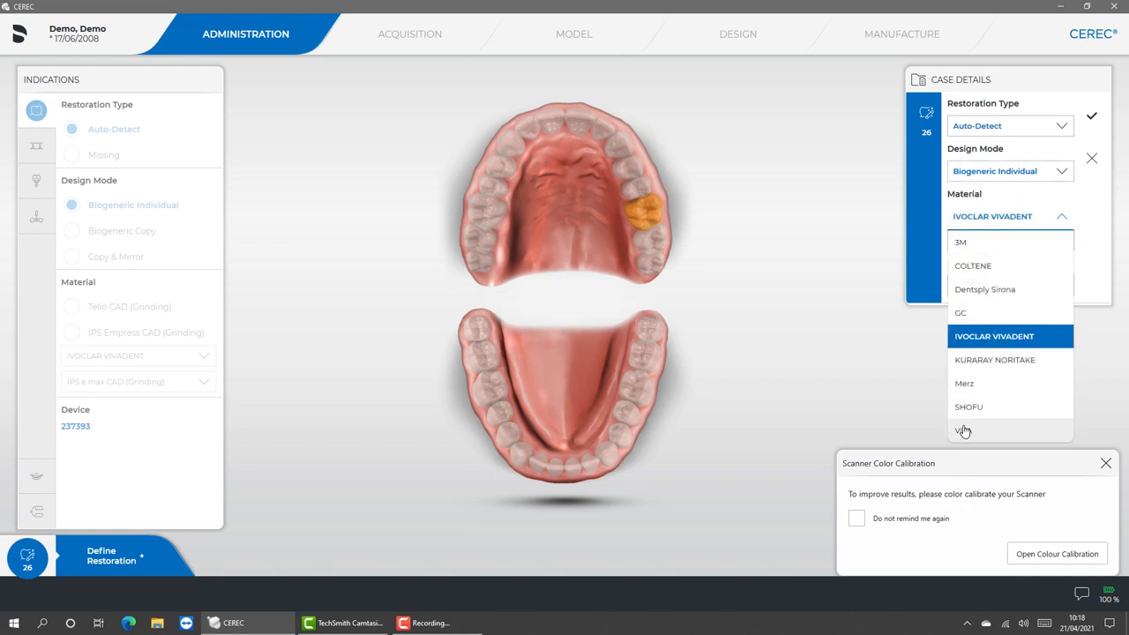
{"action": "left_click", "coordinate": [972, 223]}
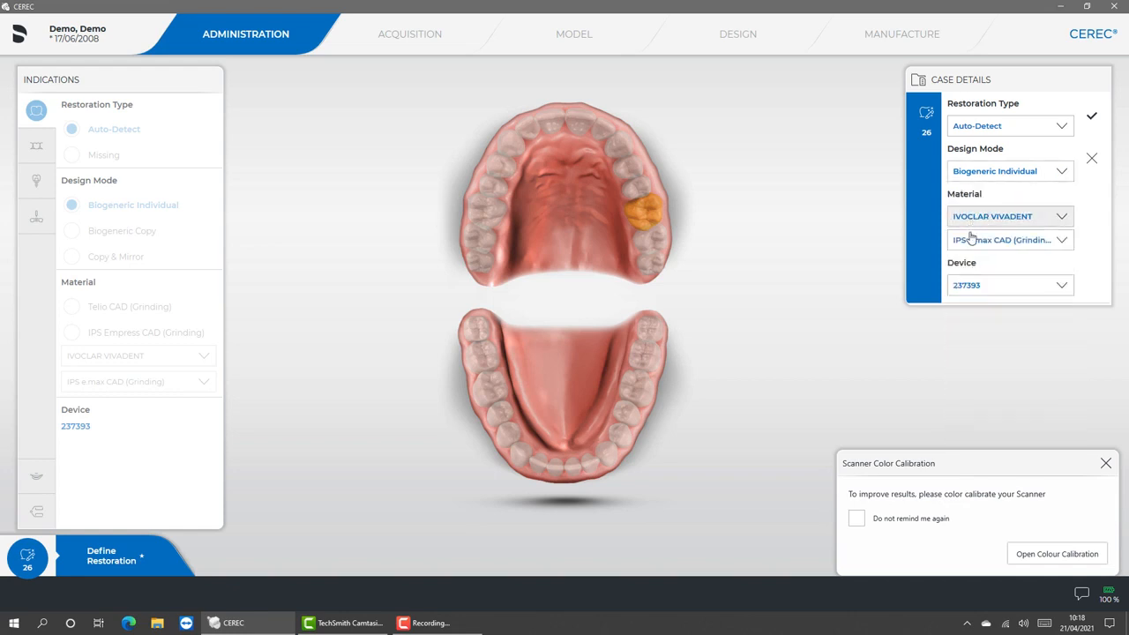
{"action": "left_click", "coordinate": [969, 287]}
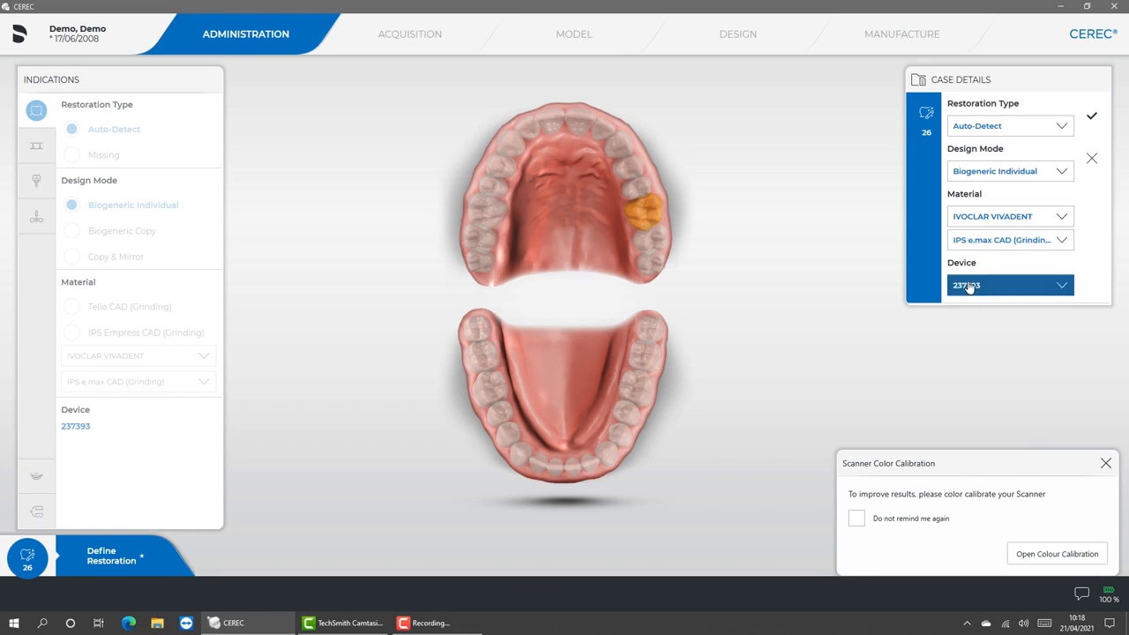
{"action": "left_click", "coordinate": [1094, 120]}
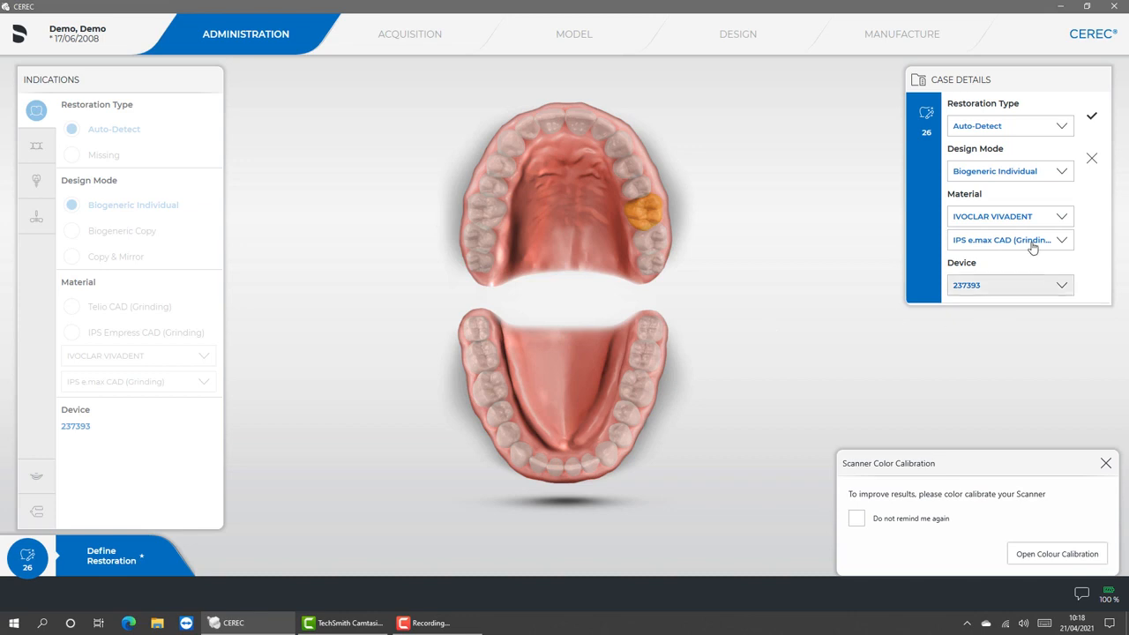
{"action": "left_click", "coordinate": [1094, 118]}
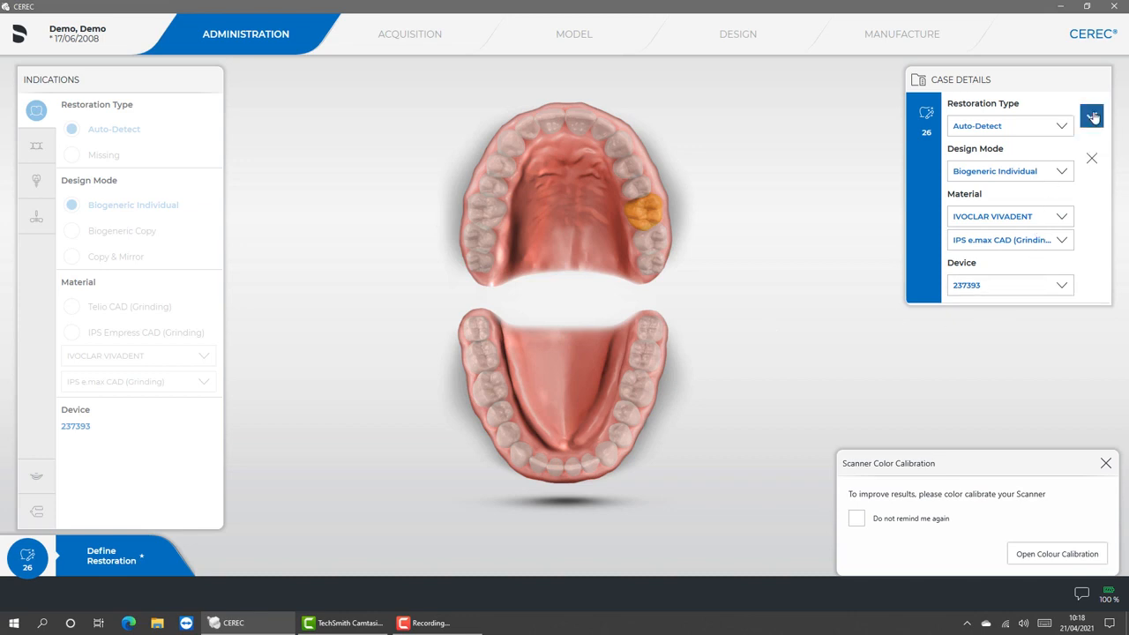
- Dismiss the scanner colour calibration reminder and continue to the acquisition phase
{"action": "left_click", "coordinate": [1105, 465]}
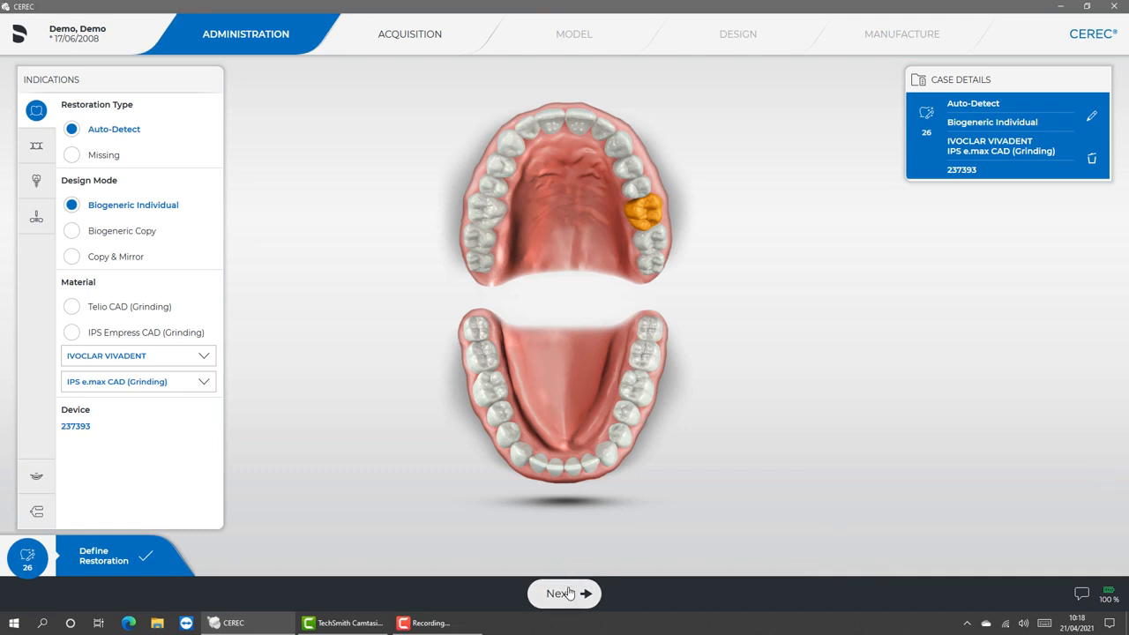
{"action": "left_click", "coordinate": [568, 594]}
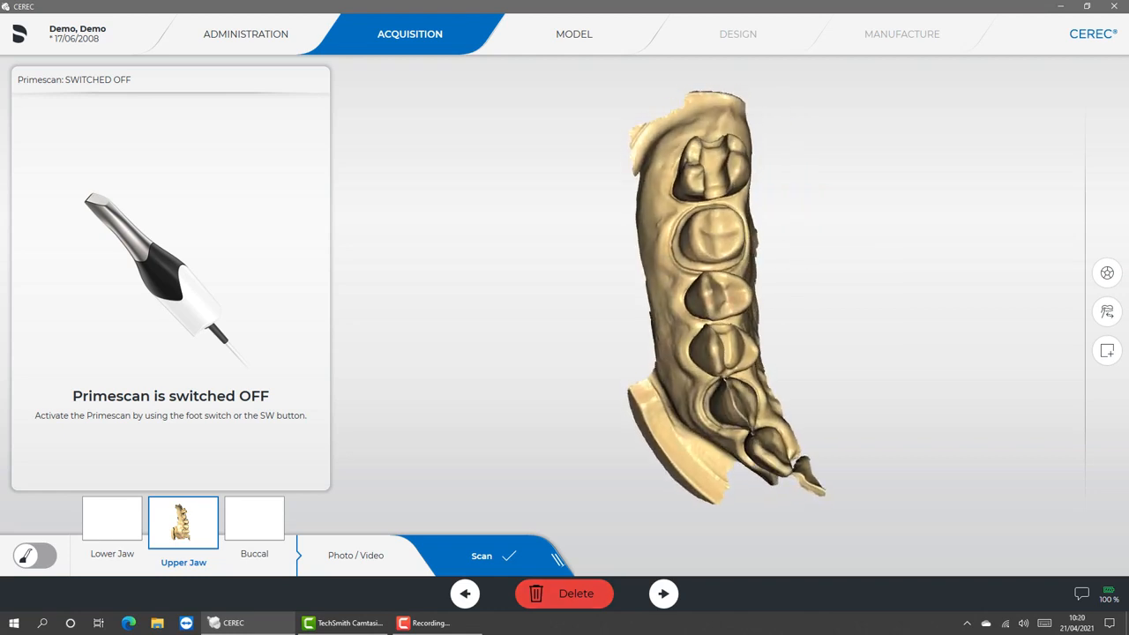
- Outline the stray flap beside the front teeth of the upper jaw scan with the Cut tool
{"action": "left_click", "coordinate": [1107, 273]}
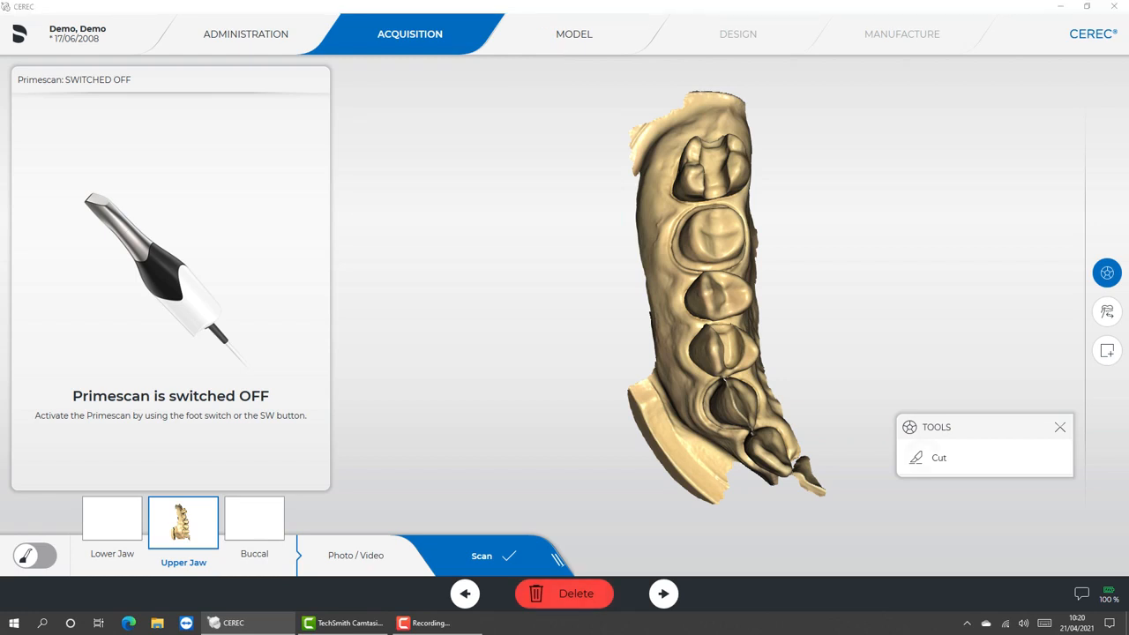
{"action": "left_click", "coordinate": [939, 458]}
{"action": "left_click_drag", "start_coordinate": [538, 504], "coordinate": [356, 443]}
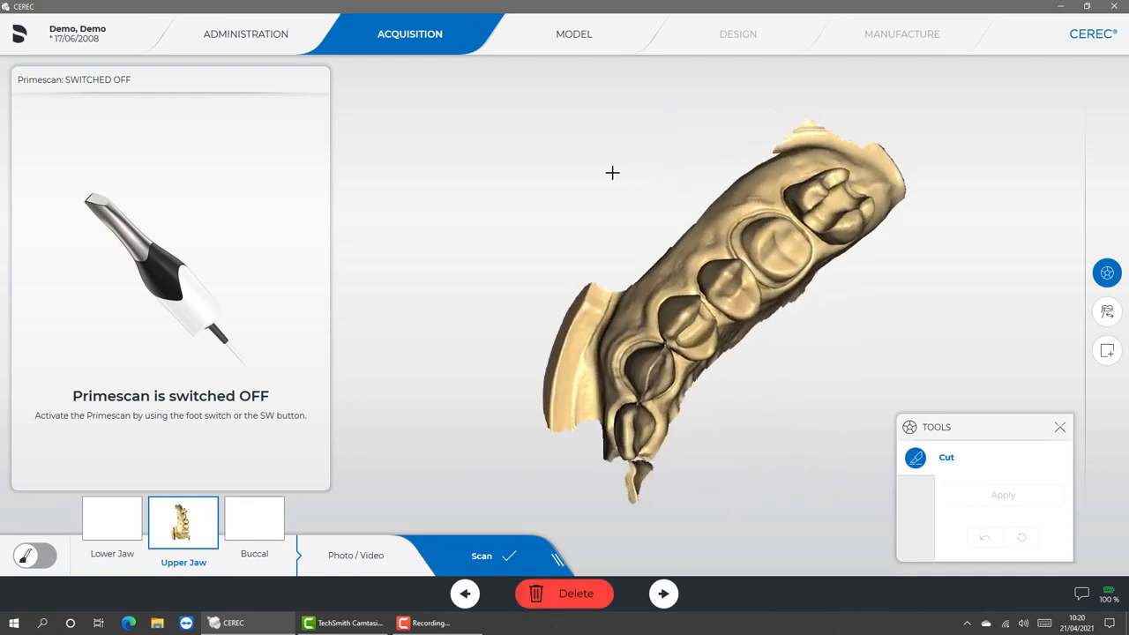
{"action": "left_click", "coordinate": [628, 269]}
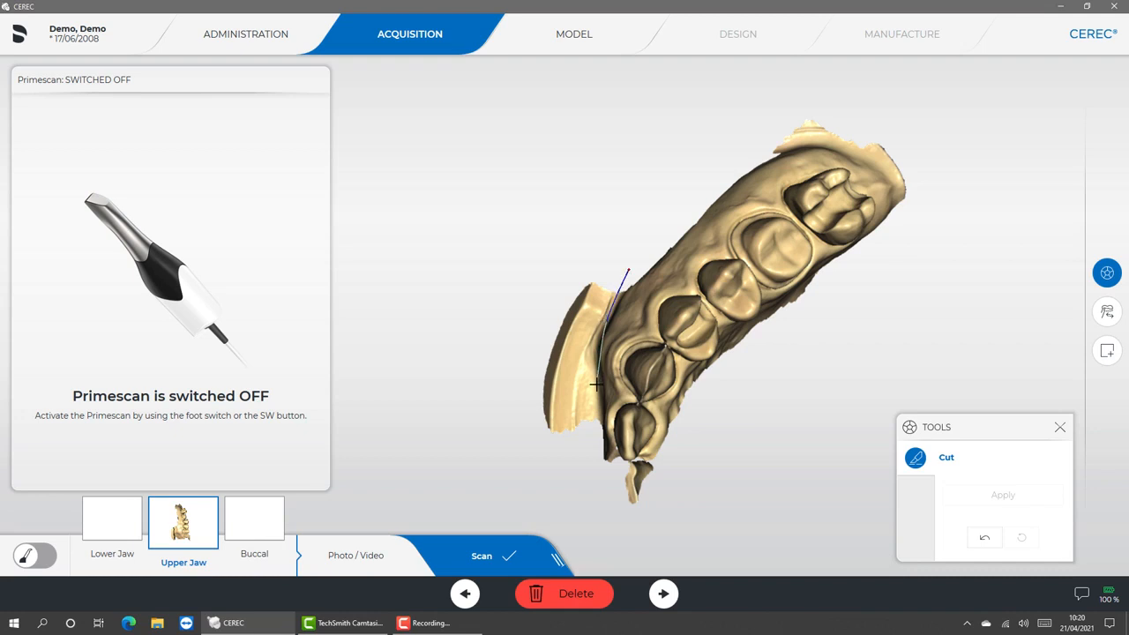
{"action": "left_click", "coordinate": [586, 467]}
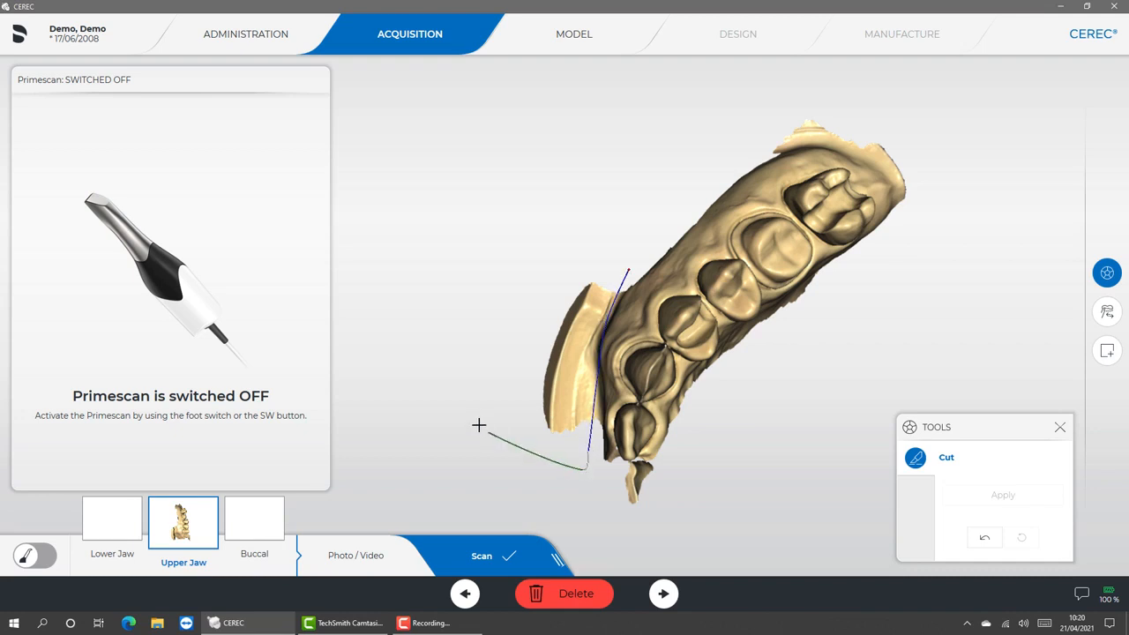
{"action": "left_click", "coordinate": [578, 187]}
{"action": "left_click", "coordinate": [628, 269]}
- Outline the excess tissue behind the last molar with the Cut tool and apply both cuts to the upper jaw scan
{"action": "left_click", "coordinate": [743, 160]}
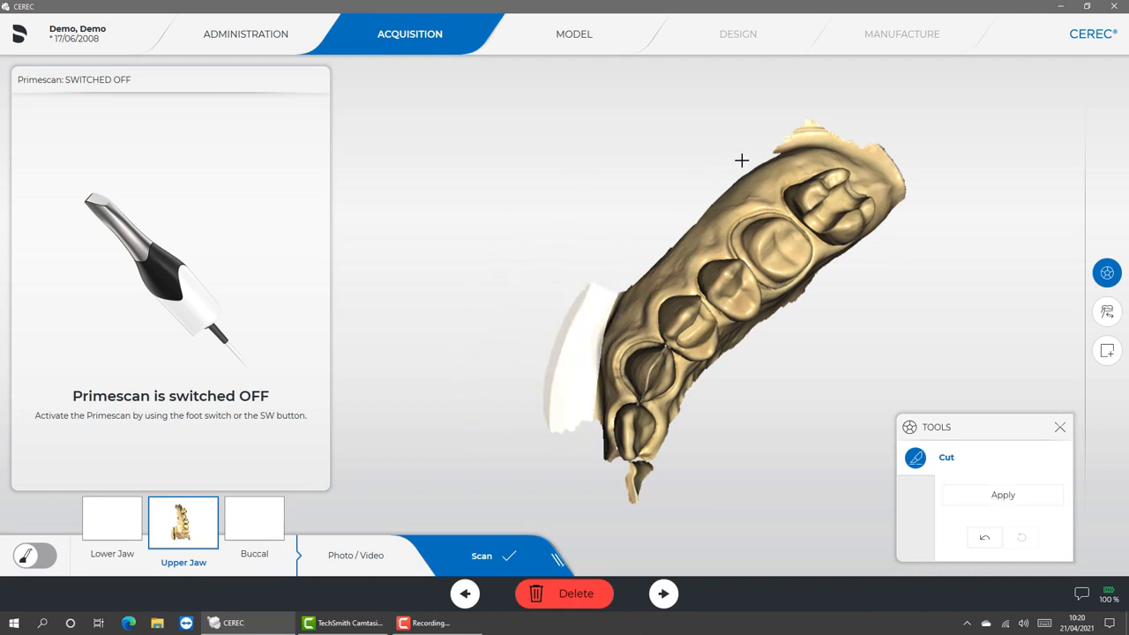
{"action": "left_click", "coordinate": [852, 163]}
{"action": "left_click", "coordinate": [891, 201]}
{"action": "left_click", "coordinate": [931, 215]}
{"action": "left_click", "coordinate": [909, 110]}
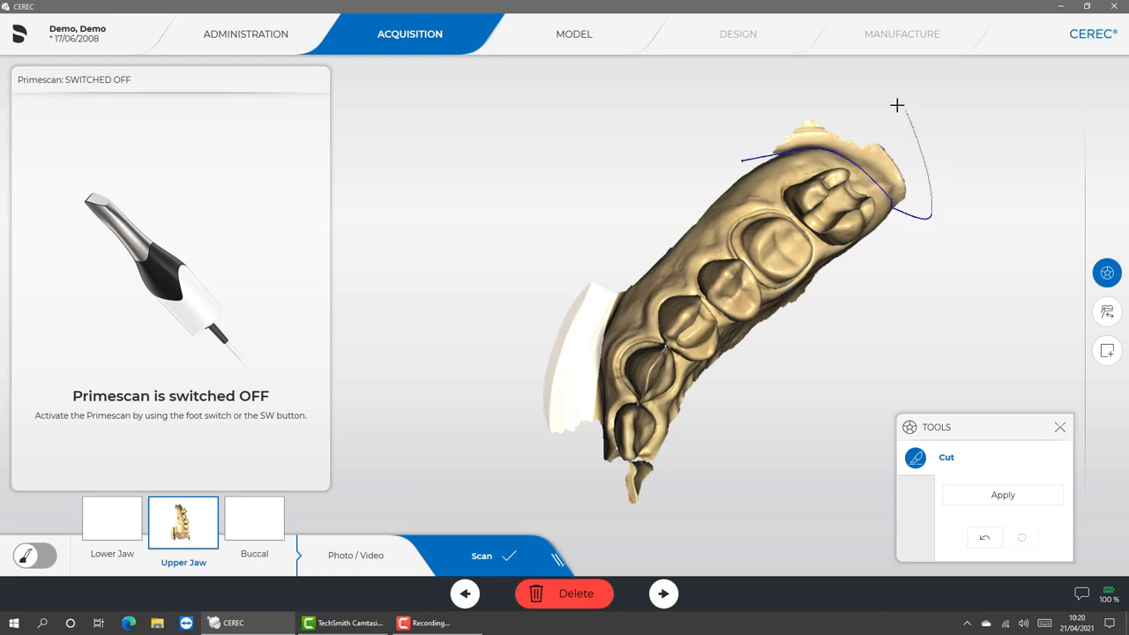
{"action": "left_click", "coordinate": [719, 104]}
{"action": "left_click", "coordinate": [742, 158]}
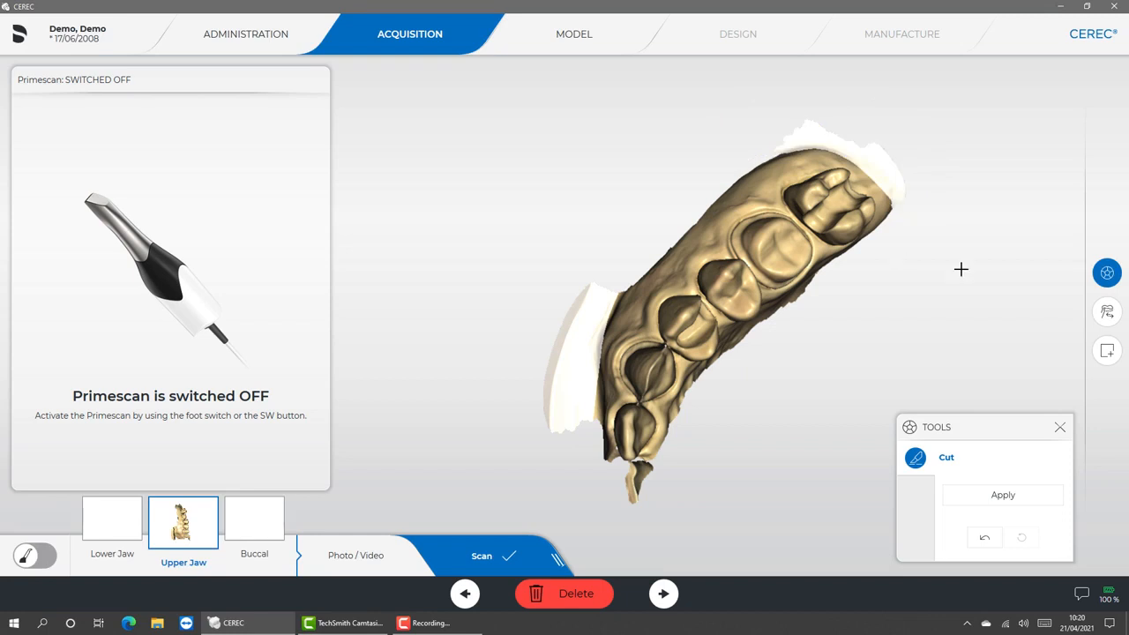
{"action": "left_click", "coordinate": [991, 497]}
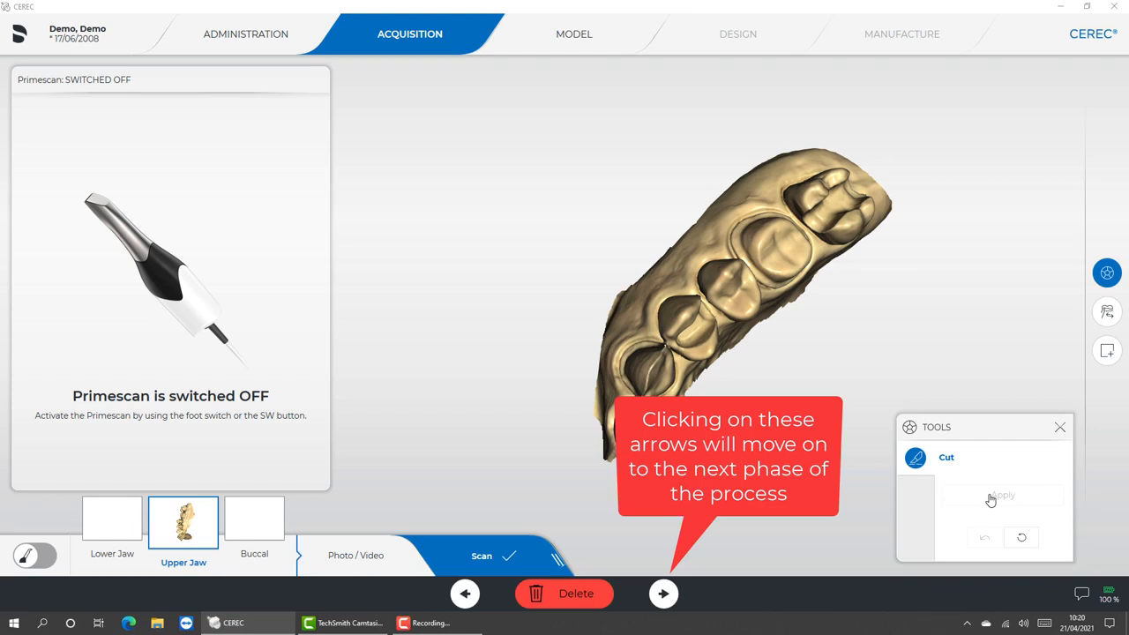
- Advance to Set Model Axis and move and rotate the upper jaw model until its teeth fit the matching half of the arch template
{"action": "left_click", "coordinate": [664, 592]}
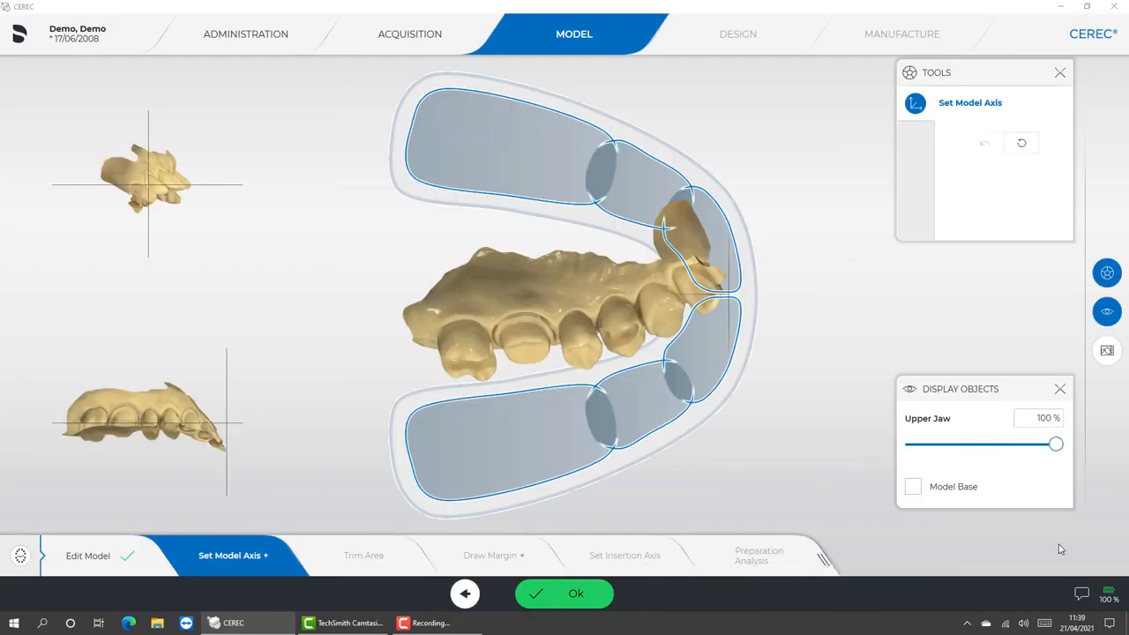
{"action": "left_click", "coordinate": [481, 264]}
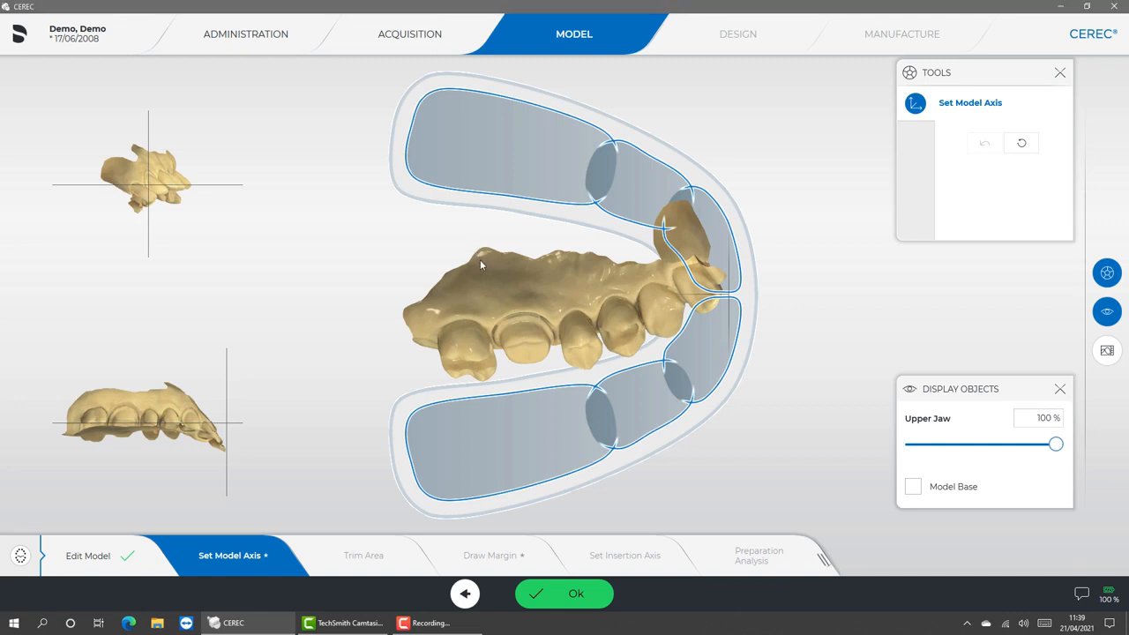
{"action": "left_click_drag", "start_coordinate": [480, 260], "coordinate": [567, 363]}
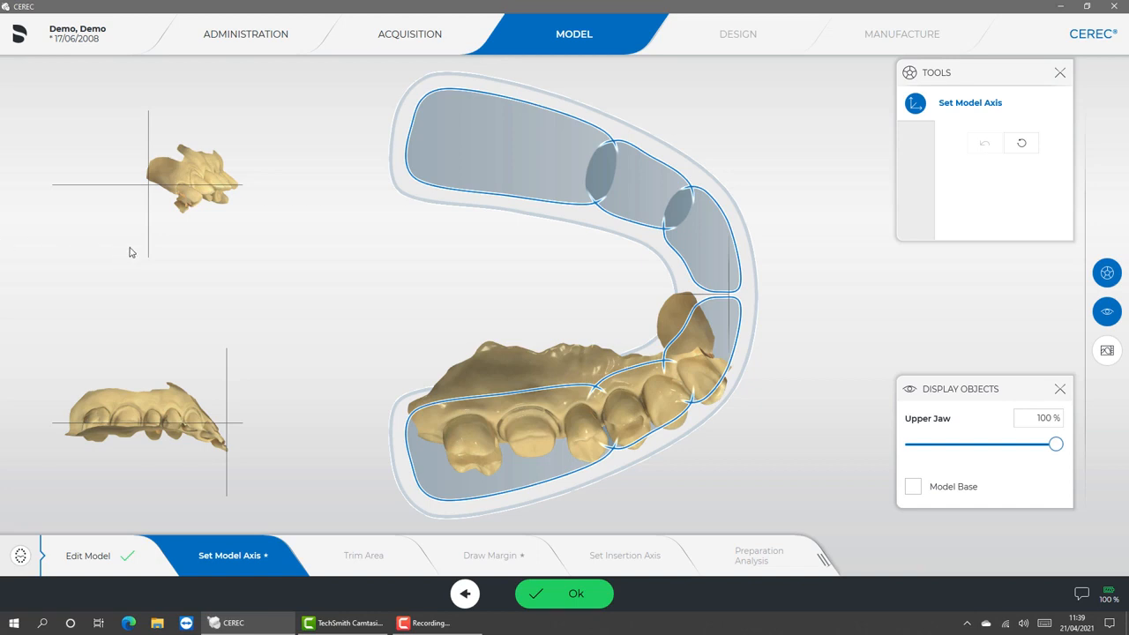
{"action": "left_click_drag", "start_coordinate": [129, 252], "coordinate": [46, 250]}
{"action": "left_click_drag", "start_coordinate": [235, 239], "coordinate": [209, 238]}
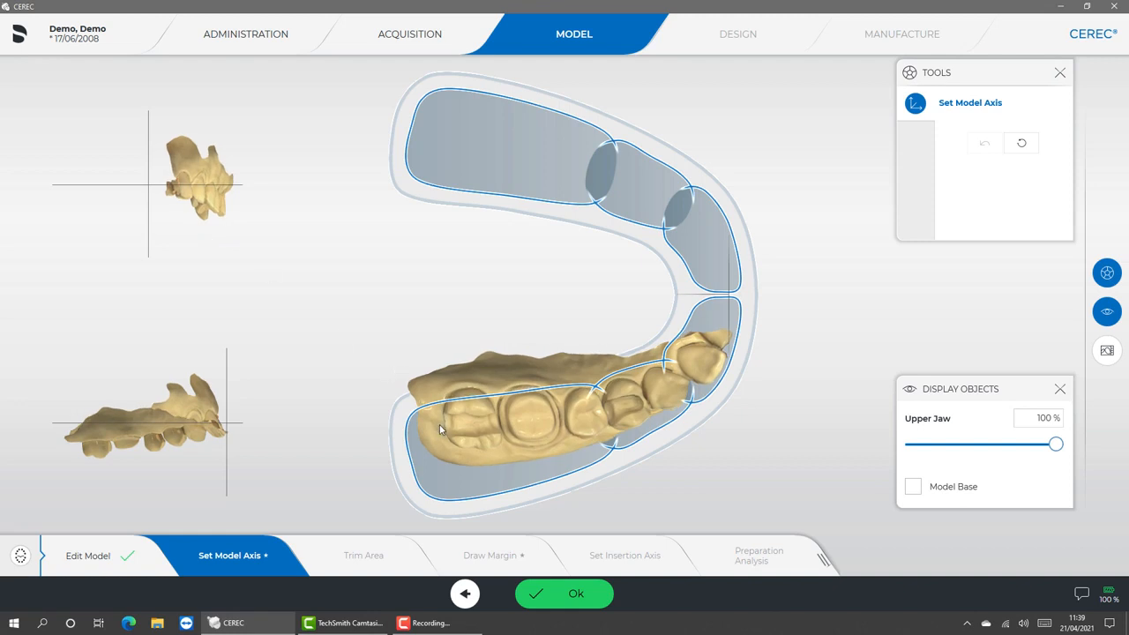
{"action": "left_click_drag", "start_coordinate": [439, 424], "coordinate": [441, 456]}
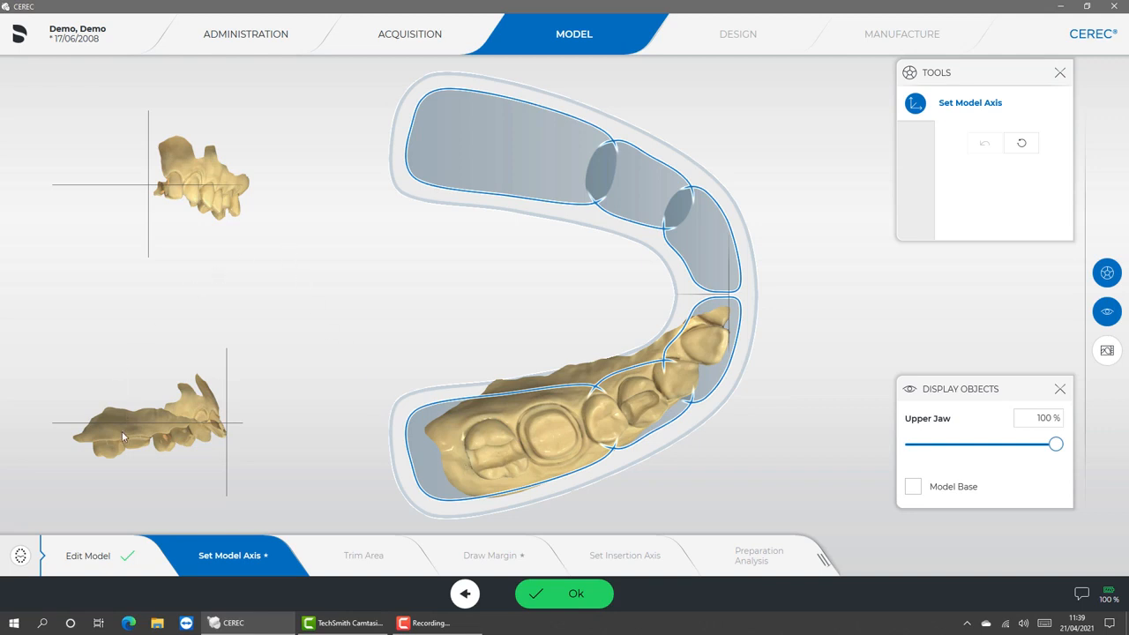
- Level the upper jaw model in the two side views and raise it so the cusps rest on the horizontal reference line
{"action": "mouse_move", "coordinate": [123, 436]}
{"action": "left_mouse_down"}
{"action": "mouse_move", "coordinate": [120, 410]}
{"action": "mouse_move", "coordinate": [125, 426]}
{"action": "left_mouse_up"}
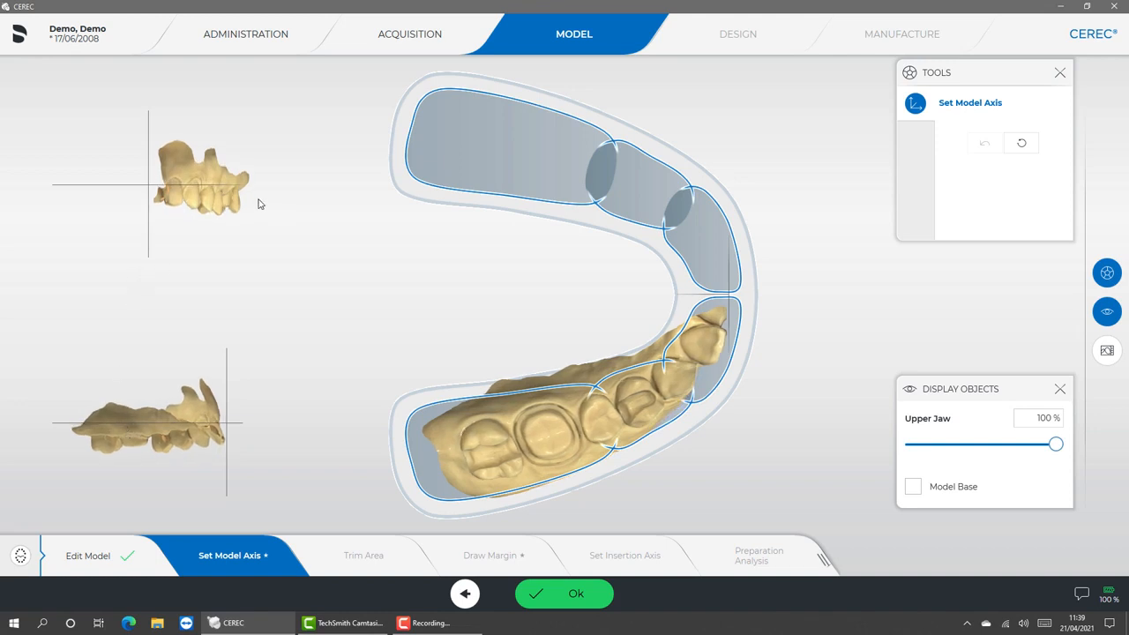
{"action": "left_click_drag", "start_coordinate": [210, 188], "coordinate": [208, 190]}
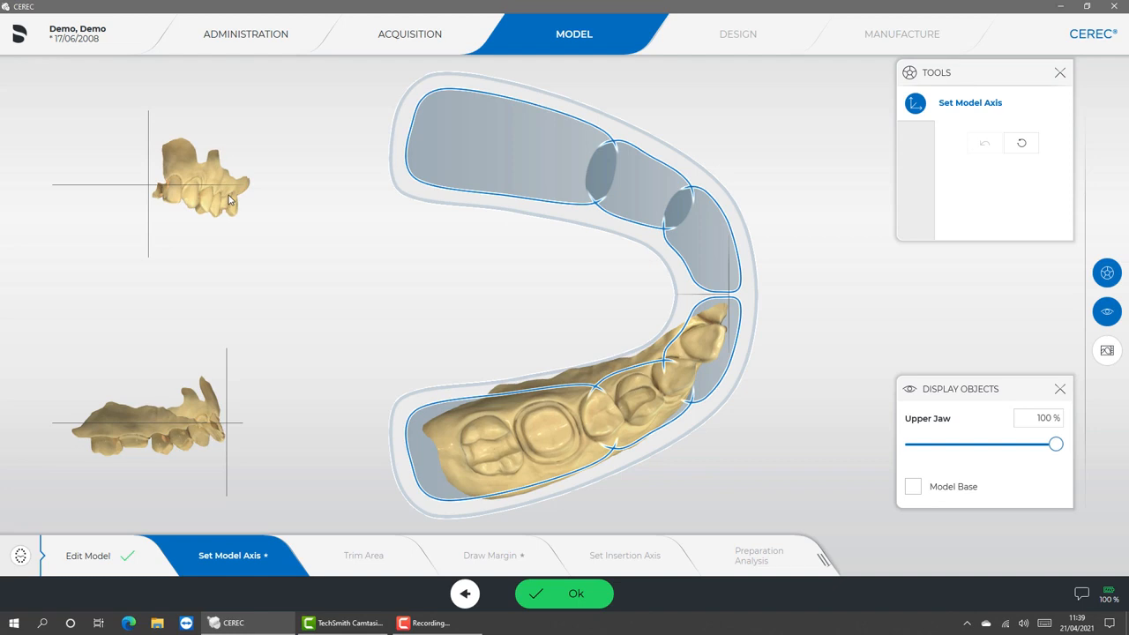
{"action": "left_click_drag", "start_coordinate": [228, 200], "coordinate": [218, 113]}
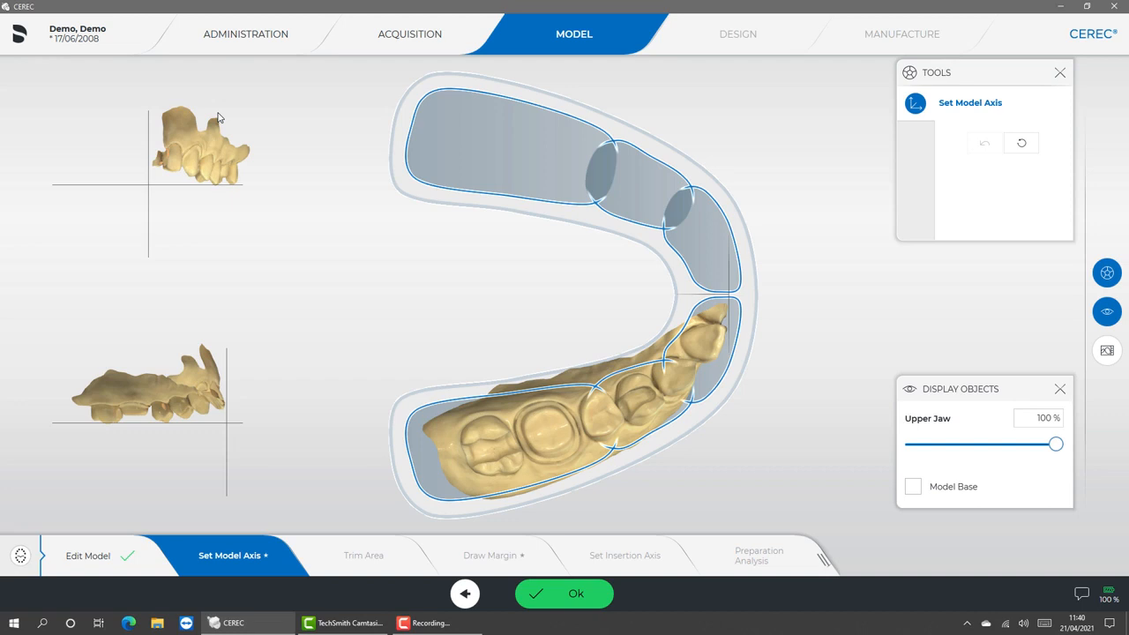
- Confirm the model axis and go to the Draw Margin stage for tooth 26
{"action": "left_click", "coordinate": [567, 594]}
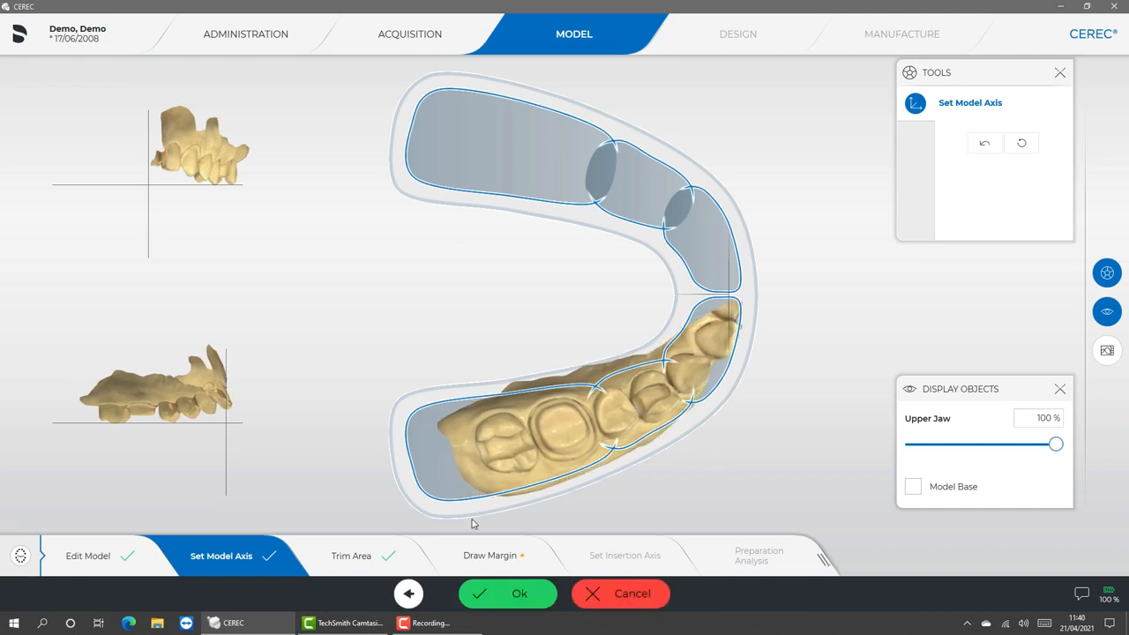
{"action": "left_click", "coordinate": [510, 602]}
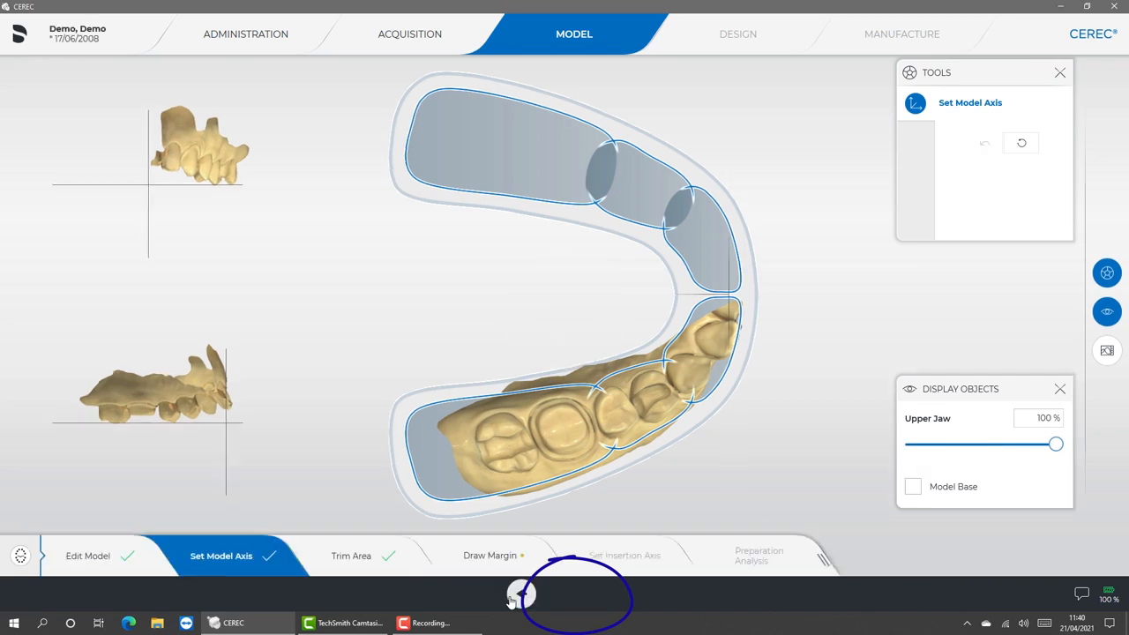
{"action": "left_click", "coordinate": [497, 557]}
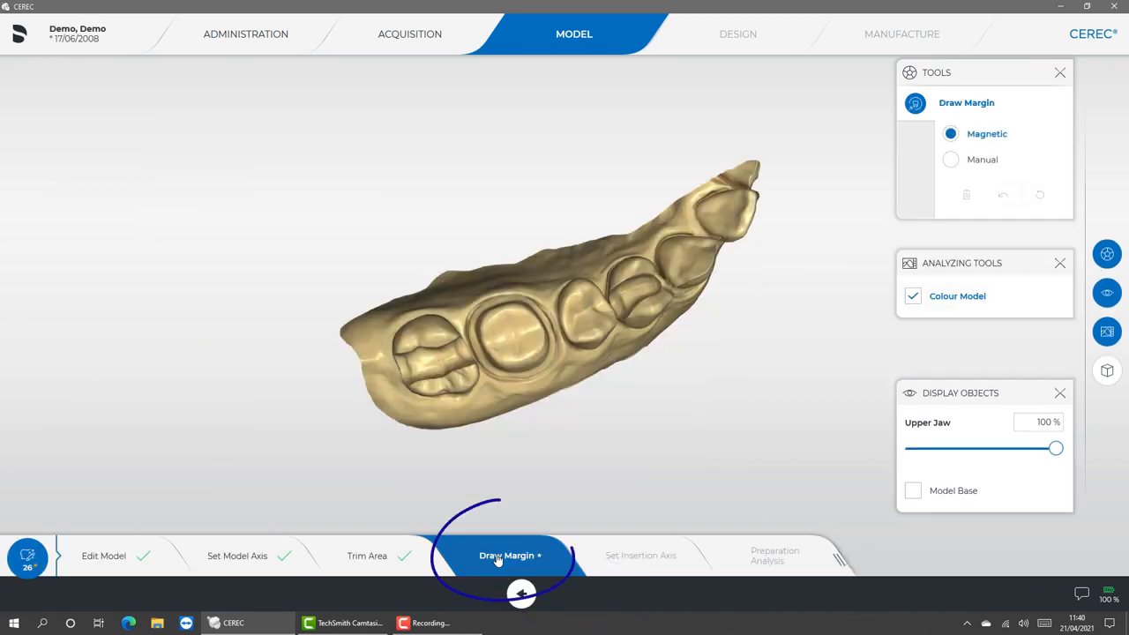
- Trace the preparation margin of tooth 26 with the Draw Margin tool in Magnetic mode and close the loop
{"action": "left_click", "coordinate": [529, 376]}
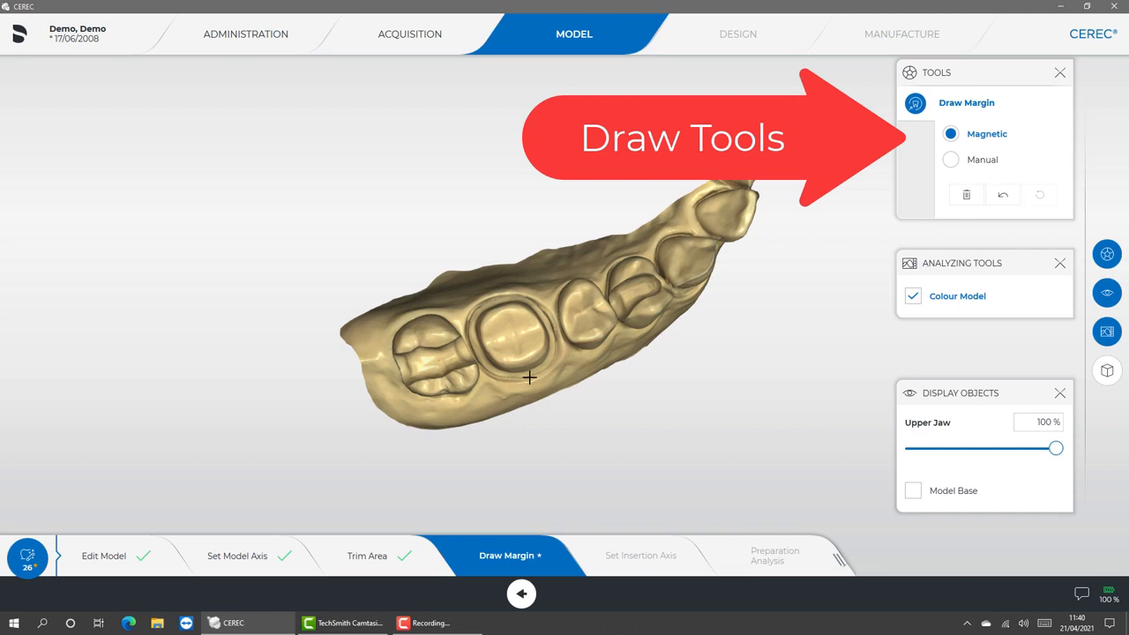
{"action": "left_click", "coordinate": [531, 377]}
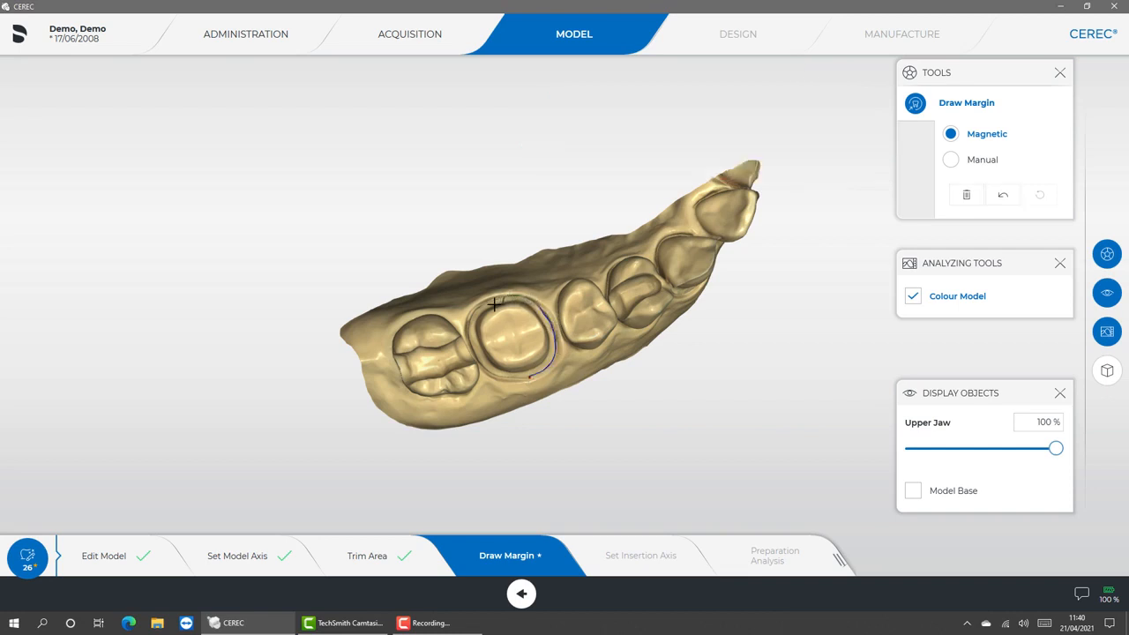
{"action": "left_click", "coordinate": [531, 381]}
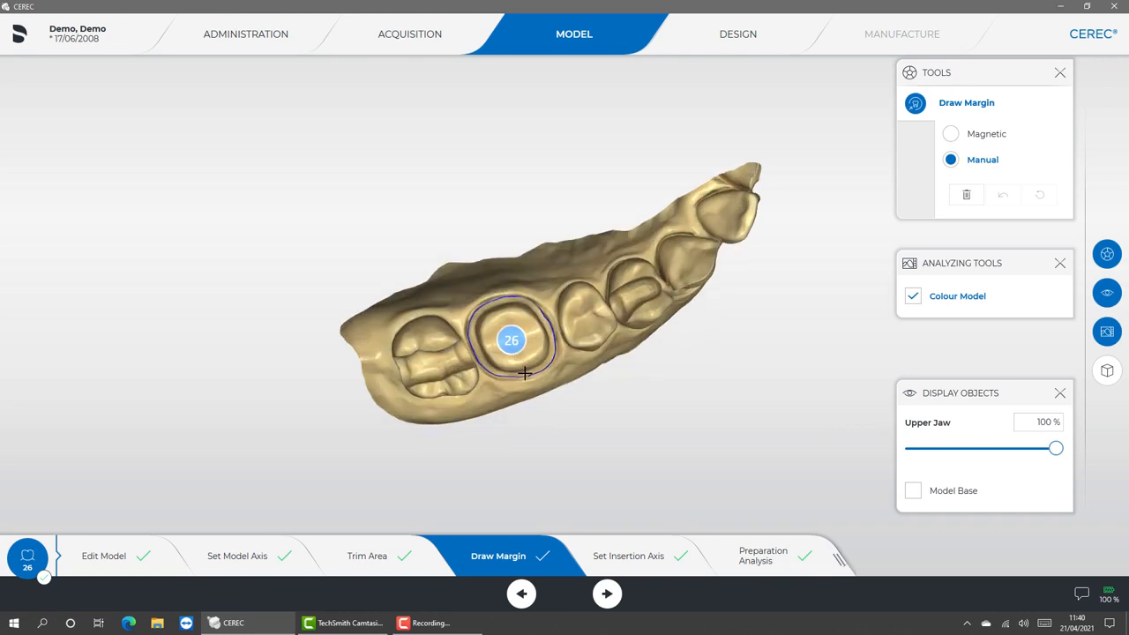
- Smooth out the kink in the margin line on the cheek side of tooth 26 by redrawing that section in Manual mode
{"action": "right_click_drag", "start_coordinate": [509, 345], "coordinate": [479, 267]}
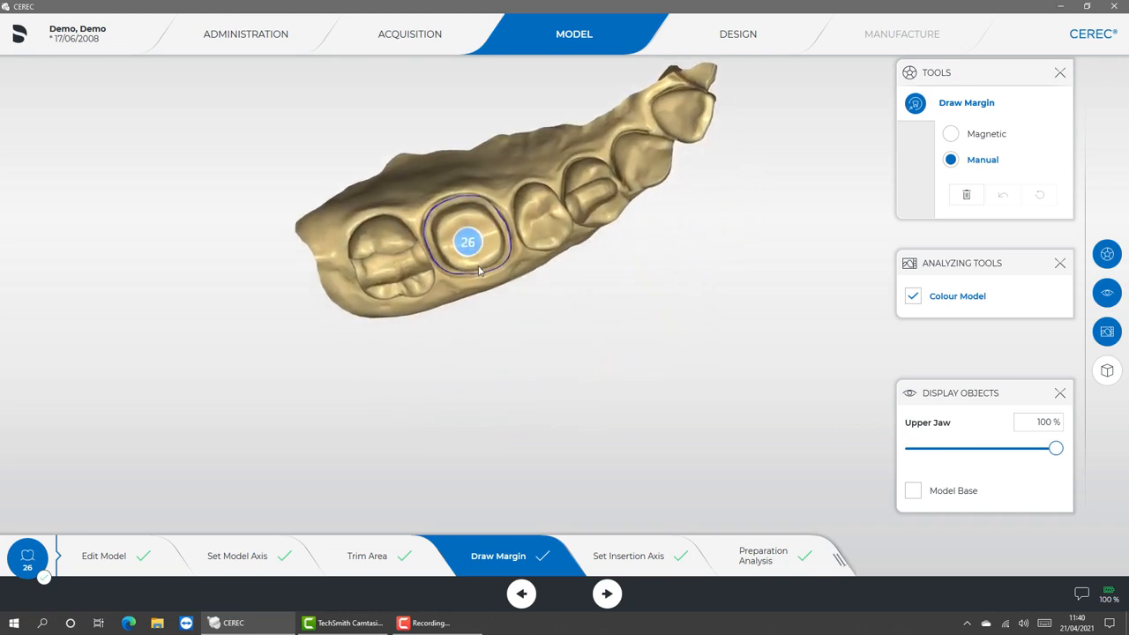
{"action": "left_click_drag", "start_coordinate": [480, 269], "coordinate": [456, 186]}
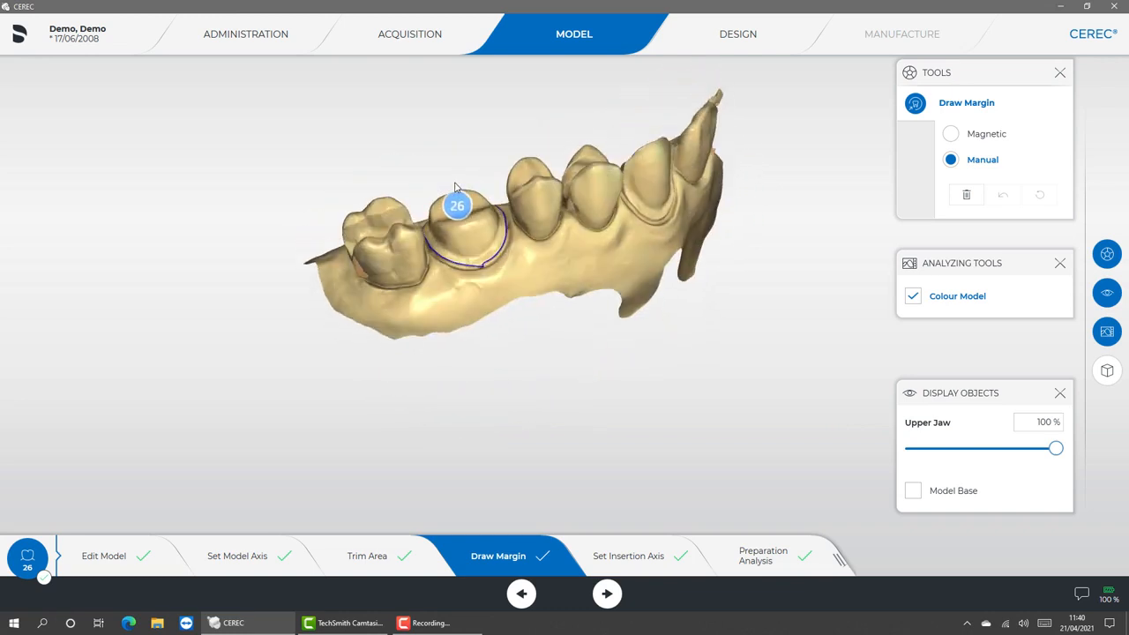
{"action": "scroll", "coordinate": [456, 186], "scroll_direction": "up", "scroll_amount": 6}
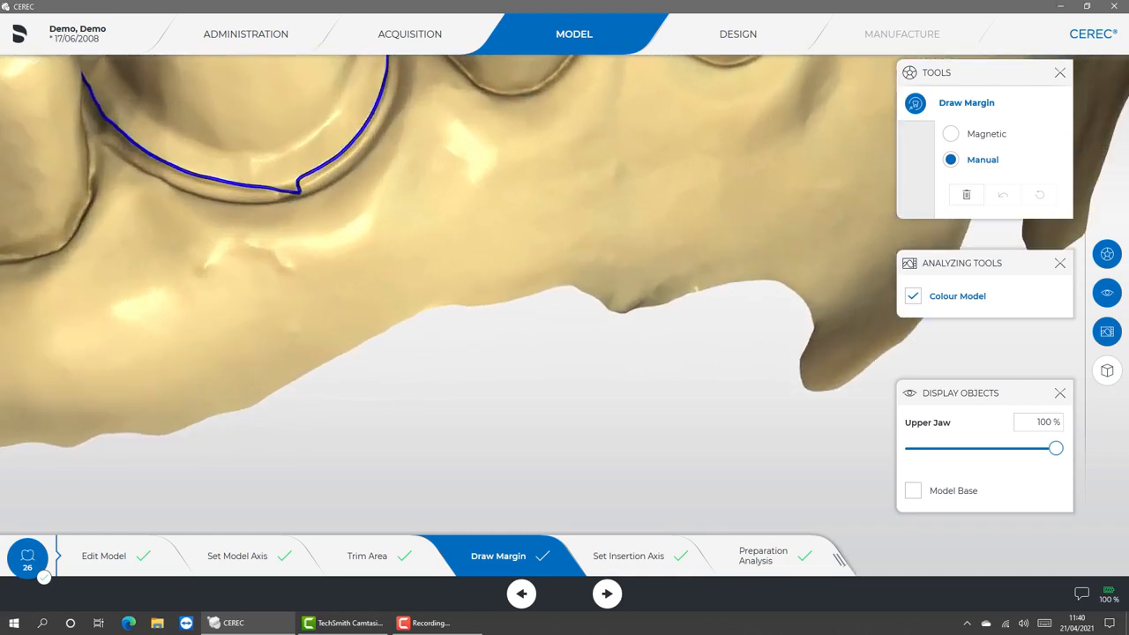
{"action": "right_click_drag", "start_coordinate": [456, 186], "coordinate": [624, 362]}
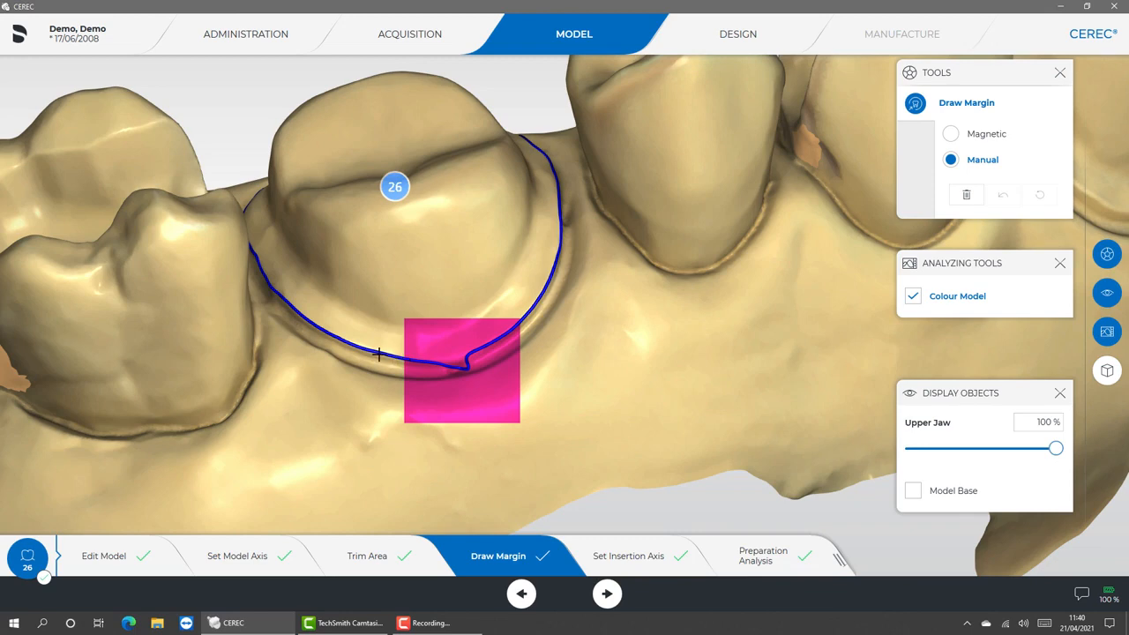
{"action": "mouse_move", "coordinate": [375, 354]}
{"action": "left_mouse_down"}
{"action": "mouse_move", "coordinate": [452, 365]}
{"action": "mouse_move", "coordinate": [542, 310]}
{"action": "mouse_move", "coordinate": [560, 260]}
{"action": "mouse_move", "coordinate": [556, 111]}
{"action": "mouse_move", "coordinate": [556, 172]}
{"action": "mouse_move", "coordinate": [527, 197]}
{"action": "mouse_move", "coordinate": [530, 216]}
{"action": "mouse_move", "coordinate": [465, 272]}
{"action": "mouse_move", "coordinate": [397, 293]}
{"action": "left_mouse_up"}
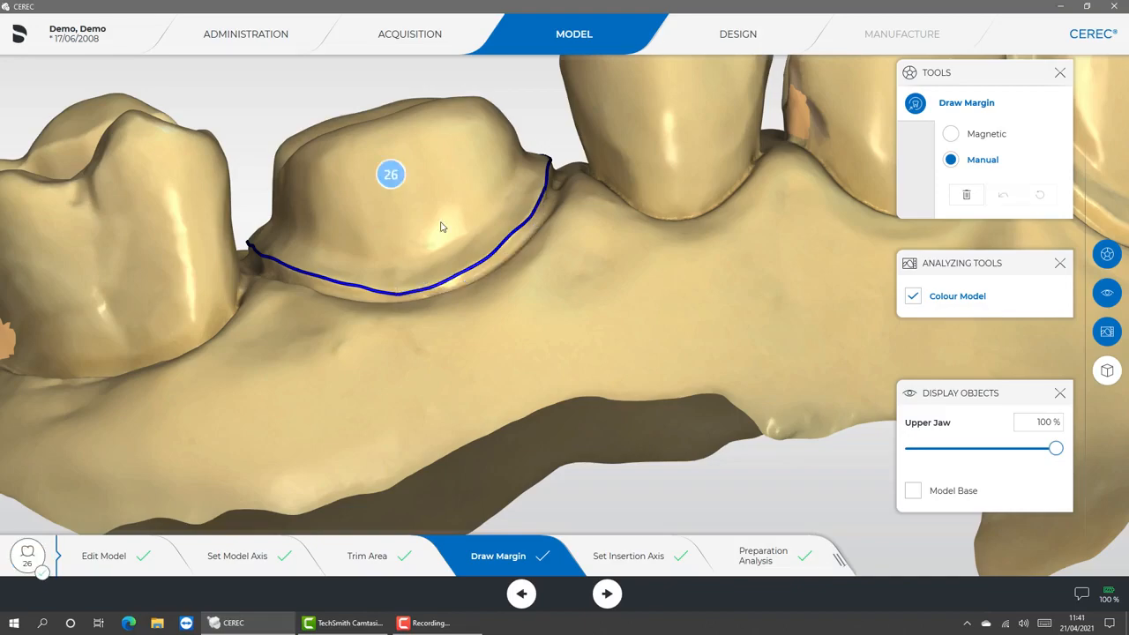
- Redraw the bulging margin section on the palatal side of tooth 26 in Manual mode and check the complete margin line
{"action": "left_click_drag", "start_coordinate": [442, 227], "coordinate": [333, 388]}
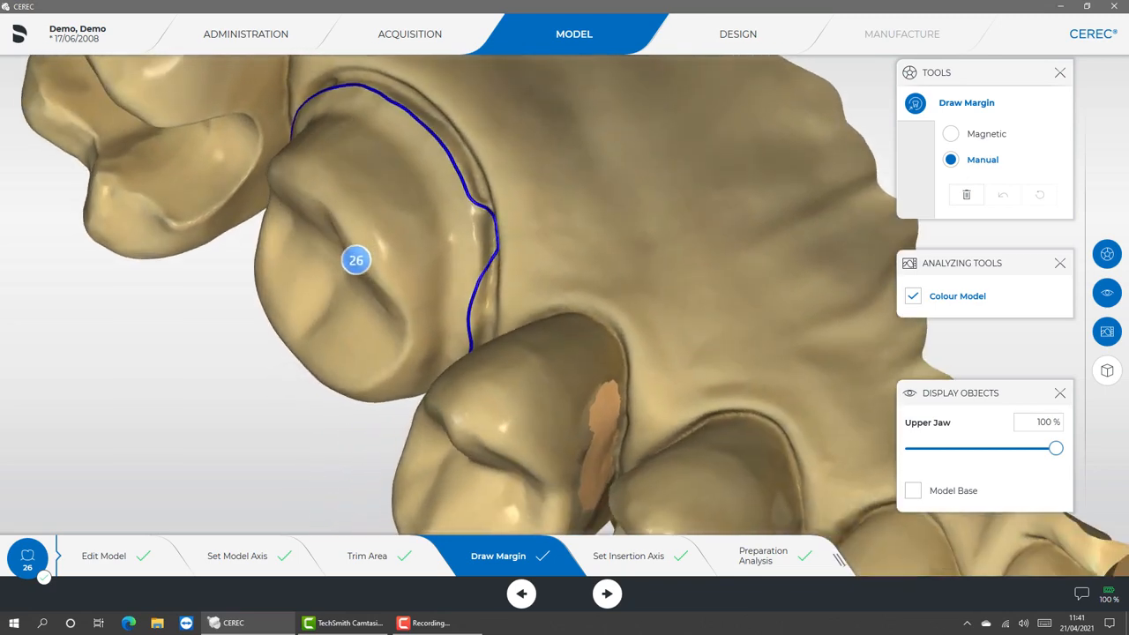
{"action": "left_click_drag", "start_coordinate": [558, 64], "coordinate": [565, 58]}
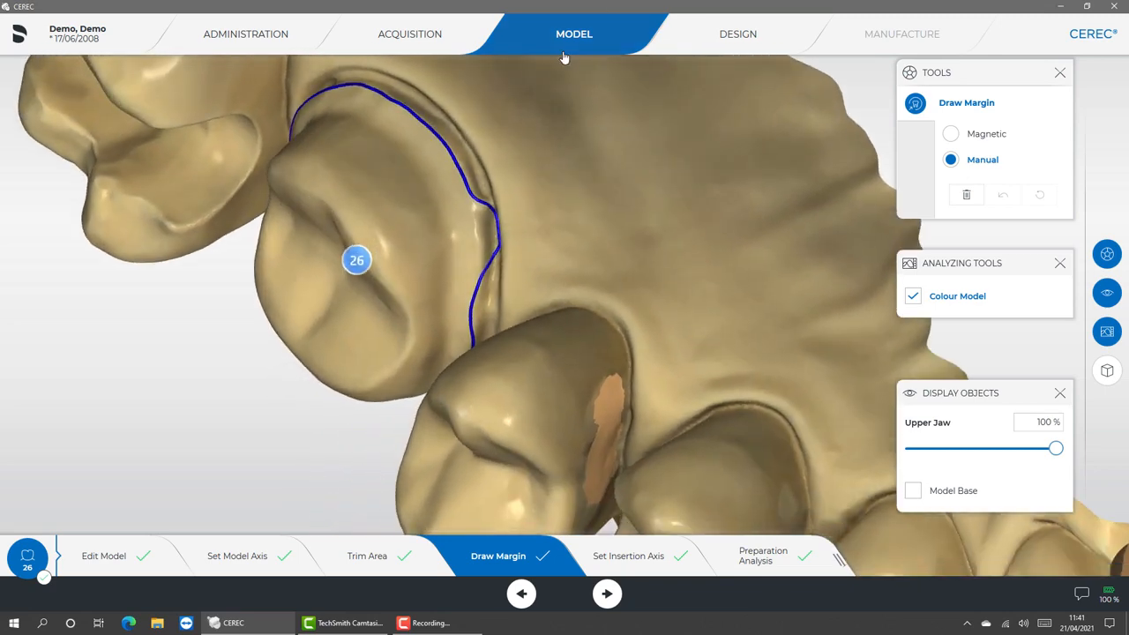
{"action": "left_click", "coordinate": [468, 187]}
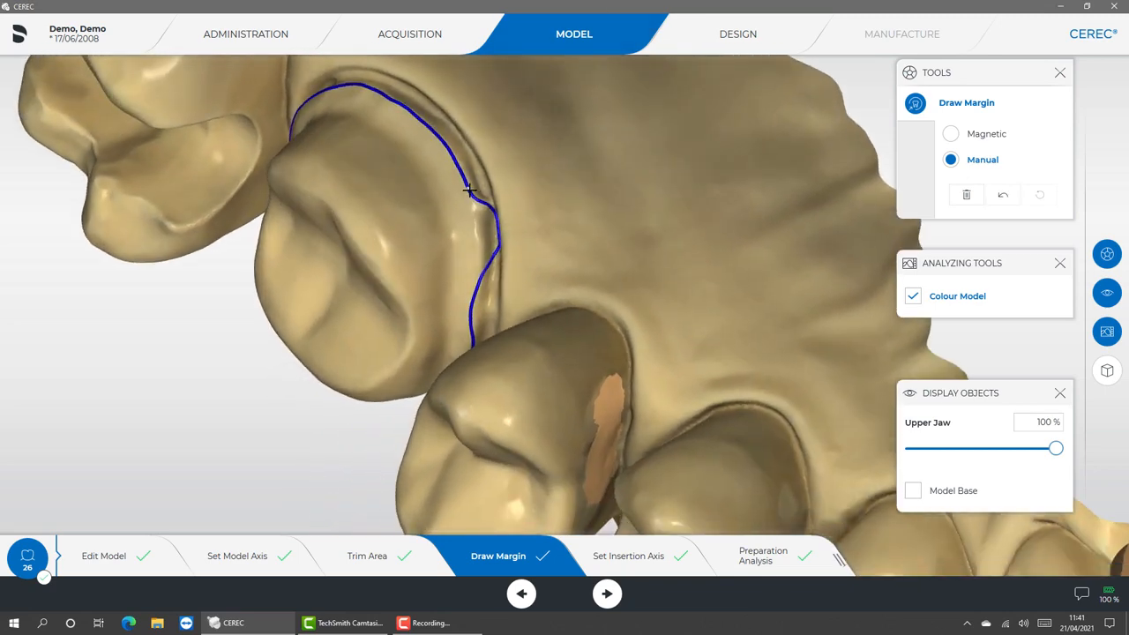
{"action": "left_click", "coordinate": [481, 274]}
{"action": "left_click", "coordinate": [473, 335]}
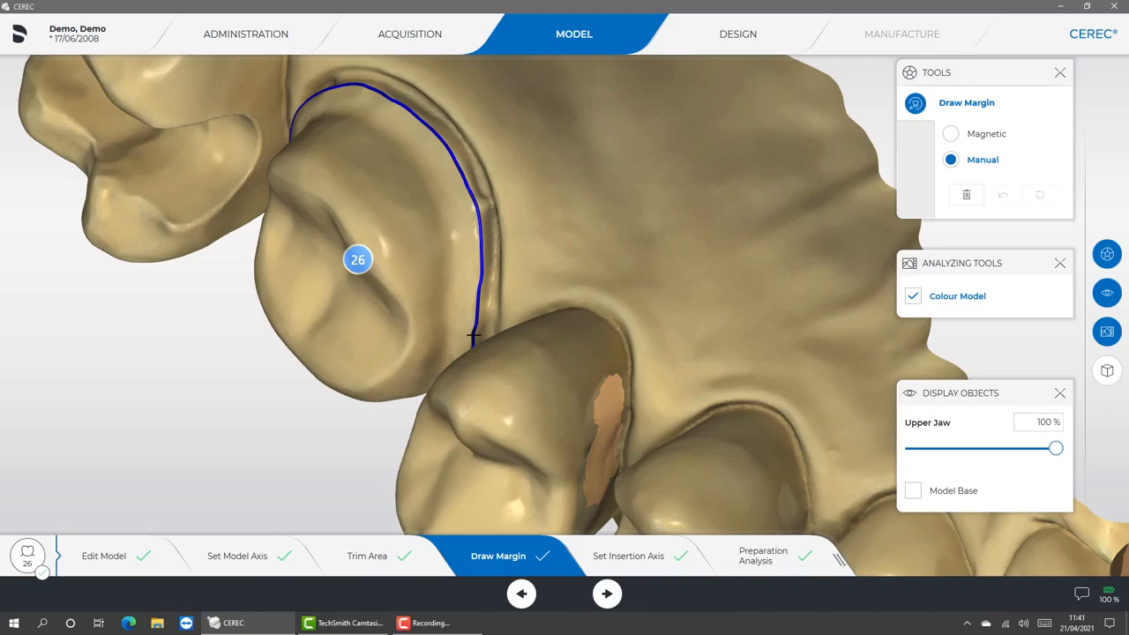
{"action": "left_click_drag", "start_coordinate": [474, 336], "coordinate": [510, 321]}
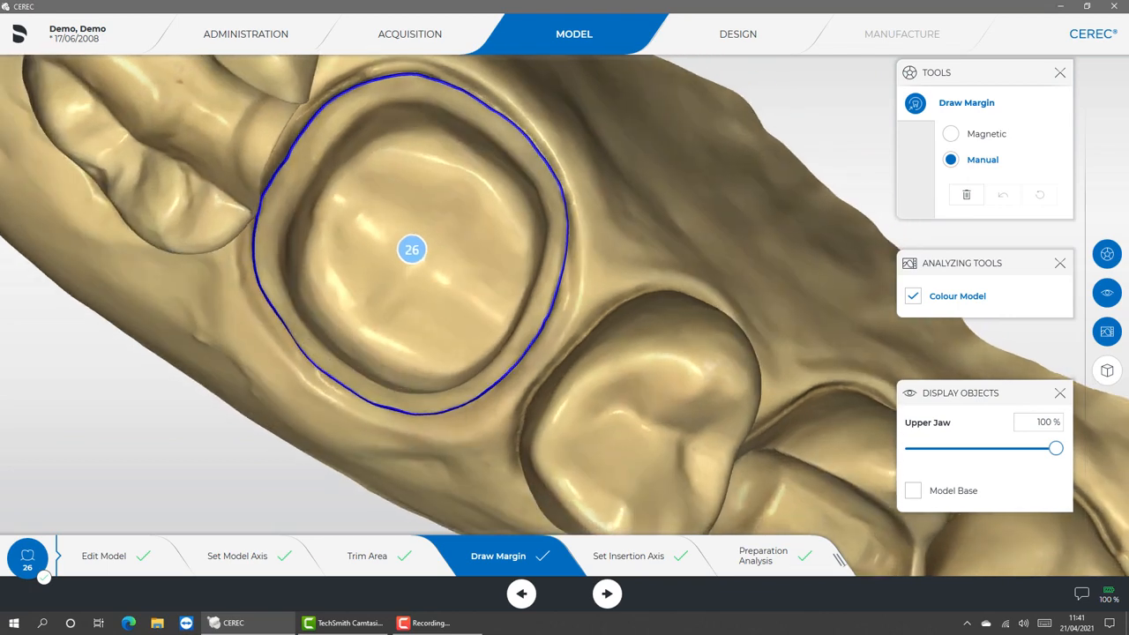
{"action": "left_click", "coordinate": [967, 195]}
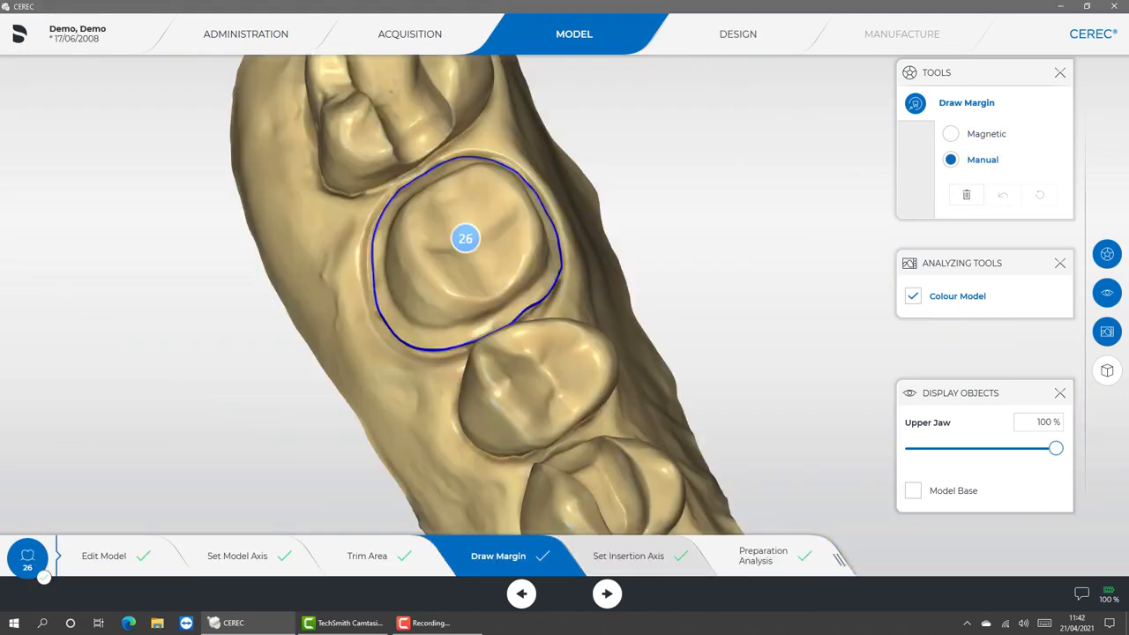
- Advance to Set Insertion Axis and try a slight adjustment of the insertion axis for the tooth 26 preparation
{"action": "left_click", "coordinate": [607, 593]}
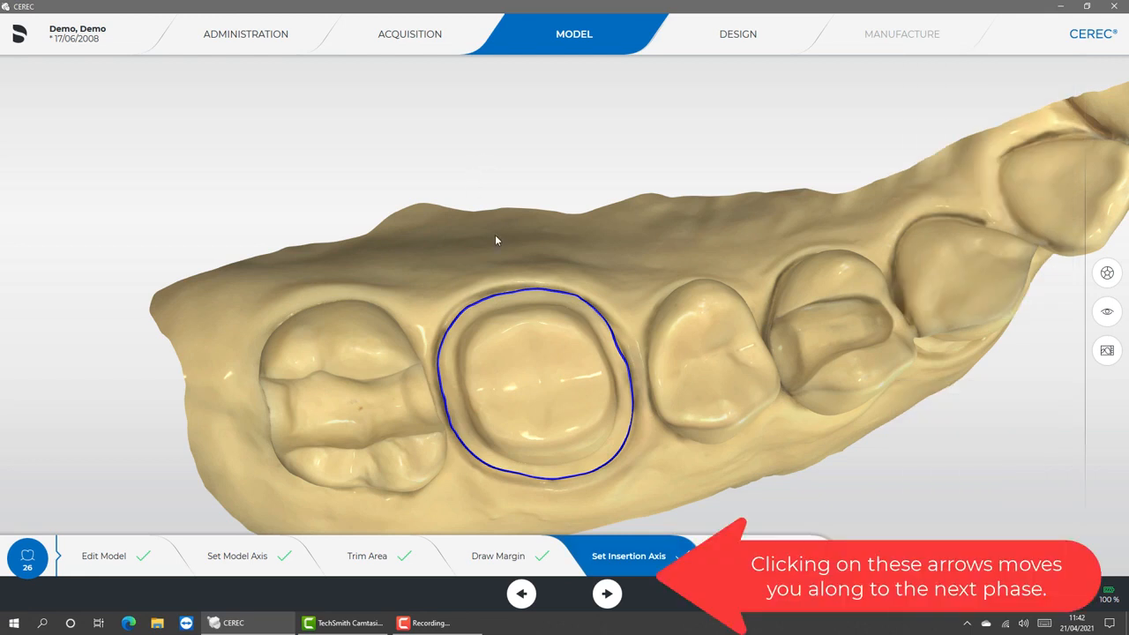
{"action": "mouse_move", "coordinate": [490, 226]}
{"action": "left_mouse_down"}
{"action": "mouse_move", "coordinate": [479, 66]}
{"action": "mouse_move", "coordinate": [516, 220]}
{"action": "mouse_move", "coordinate": [514, 389]}
{"action": "mouse_move", "coordinate": [494, 237]}
{"action": "left_mouse_up"}
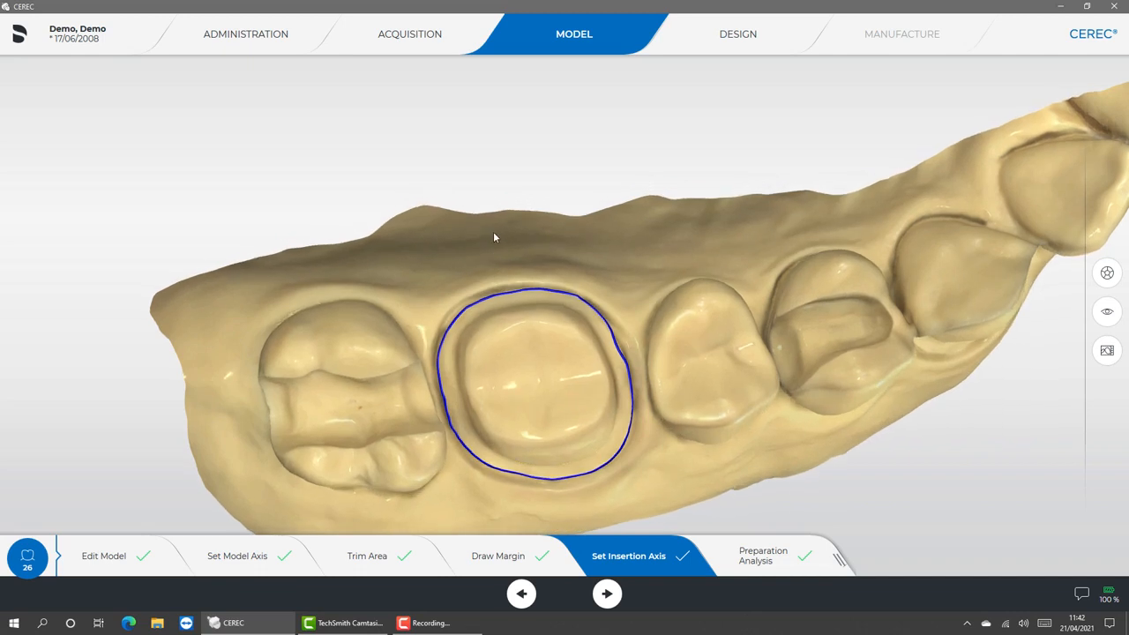
{"action": "double_click", "coordinate": [461, 360]}
{"action": "mouse_move", "coordinate": [462, 361]}
{"action": "left_mouse_down"}
{"action": "mouse_move", "coordinate": [530, 344]}
{"action": "mouse_move", "coordinate": [647, 338]}
{"action": "mouse_move", "coordinate": [585, 337]}
{"action": "mouse_move", "coordinate": [502, 279]}
{"action": "mouse_move", "coordinate": [415, 388]}
{"action": "mouse_move", "coordinate": [365, 424]}
{"action": "mouse_move", "coordinate": [388, 393]}
{"action": "mouse_move", "coordinate": [467, 354]}
{"action": "mouse_move", "coordinate": [460, 370]}
{"action": "left_mouse_up"}
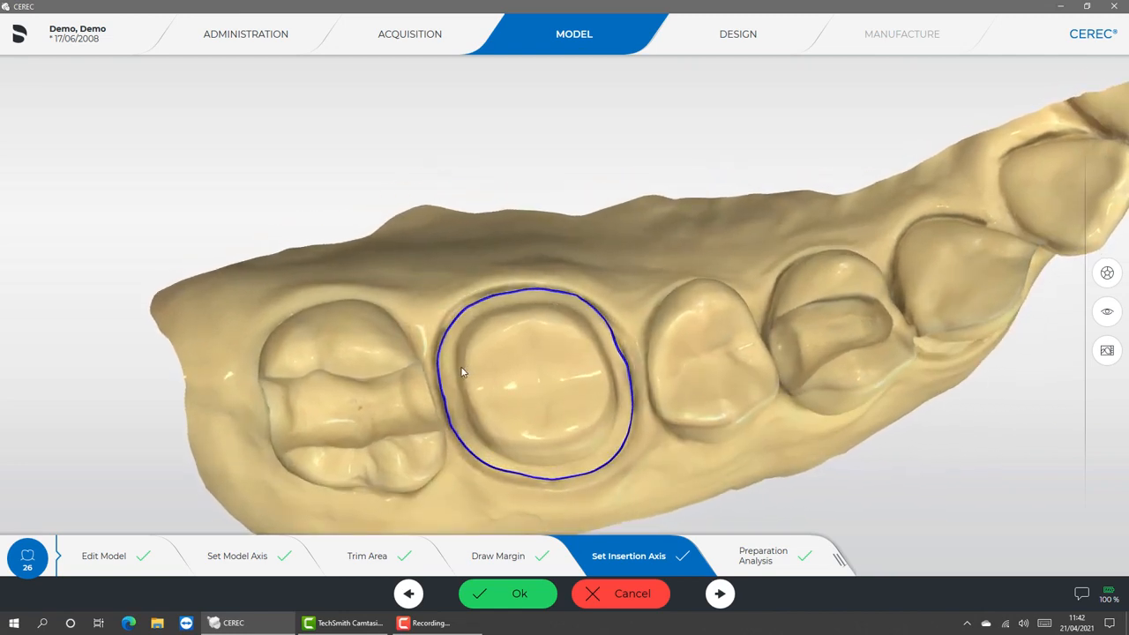
{"action": "left_click", "coordinate": [799, 549]}
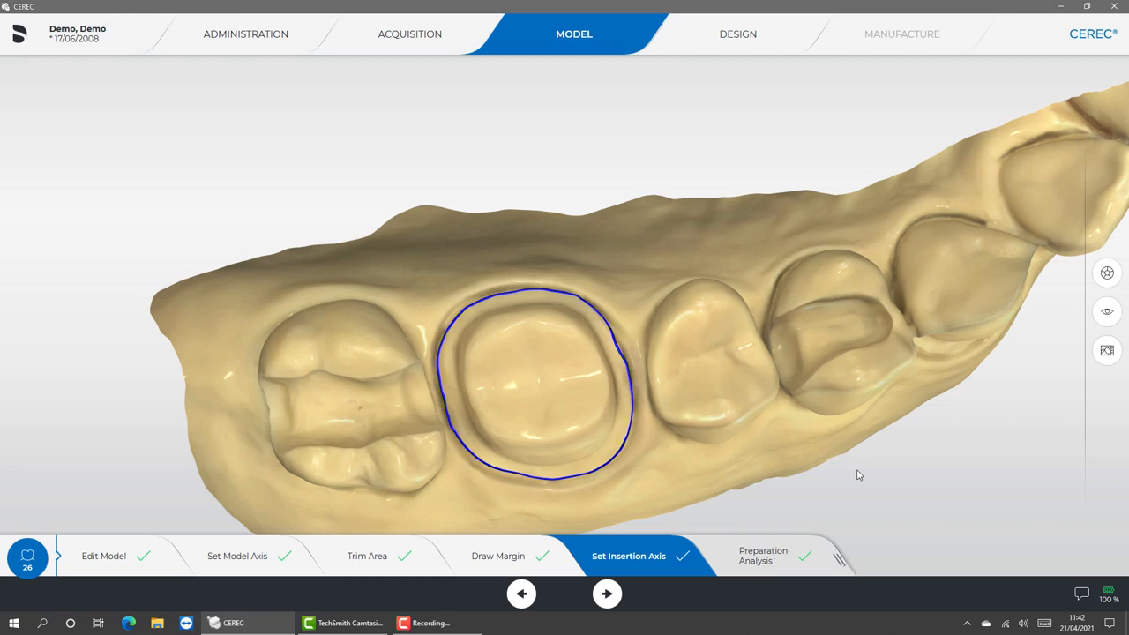
- Review the tools, display objects and analyzing options offered for the insertion axis, and close them again
{"action": "left_click", "coordinate": [1108, 275]}
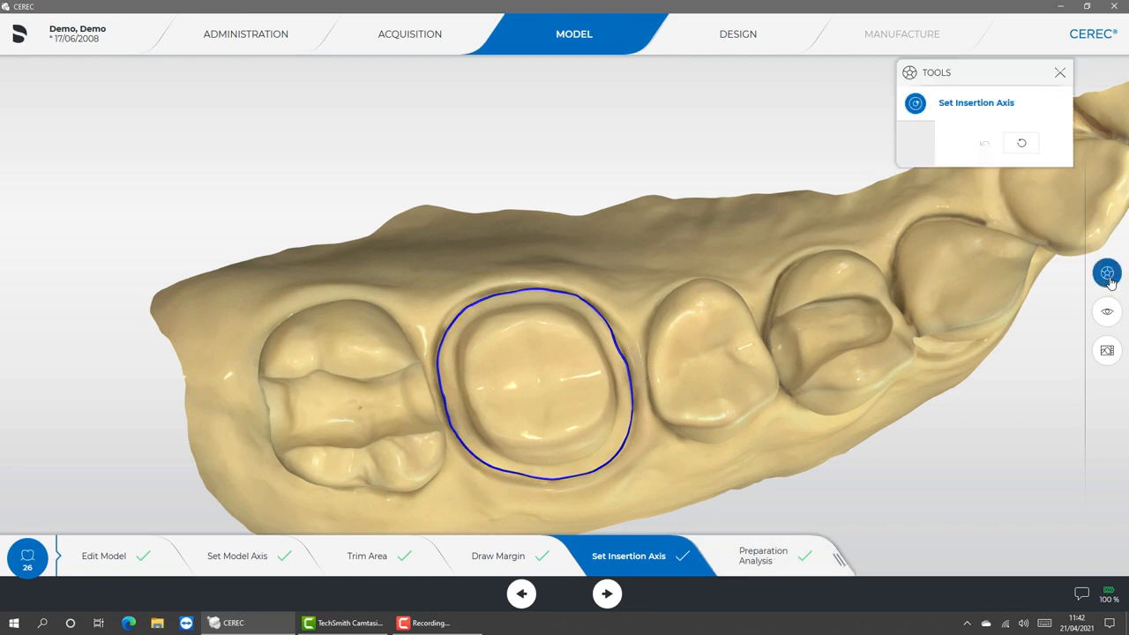
{"action": "left_click", "coordinate": [1107, 318]}
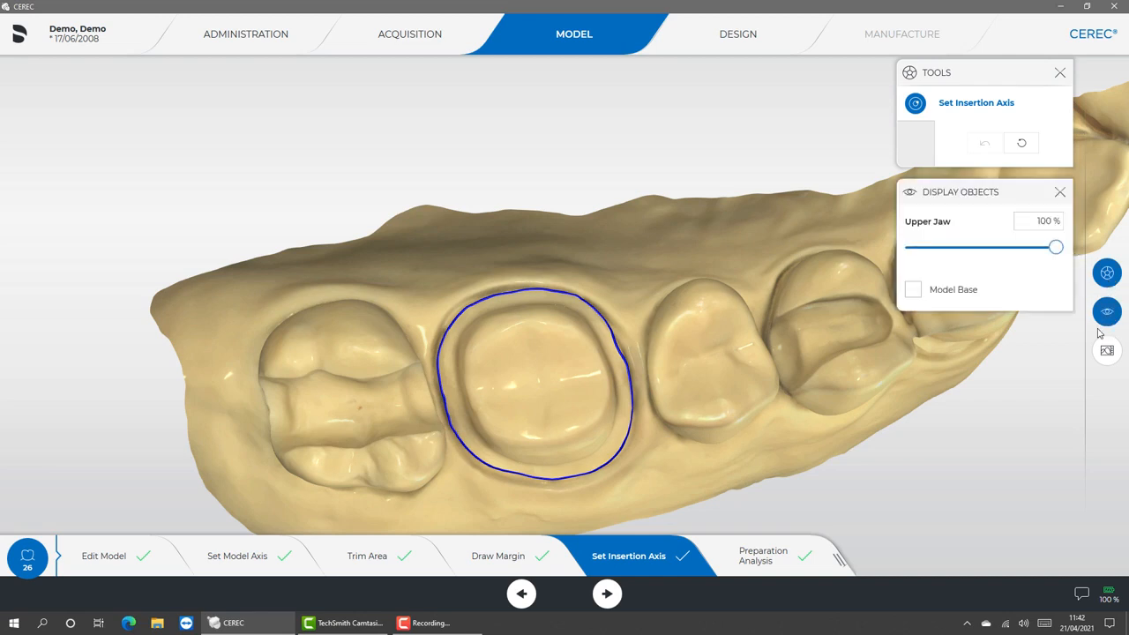
{"action": "left_click", "coordinate": [1106, 353]}
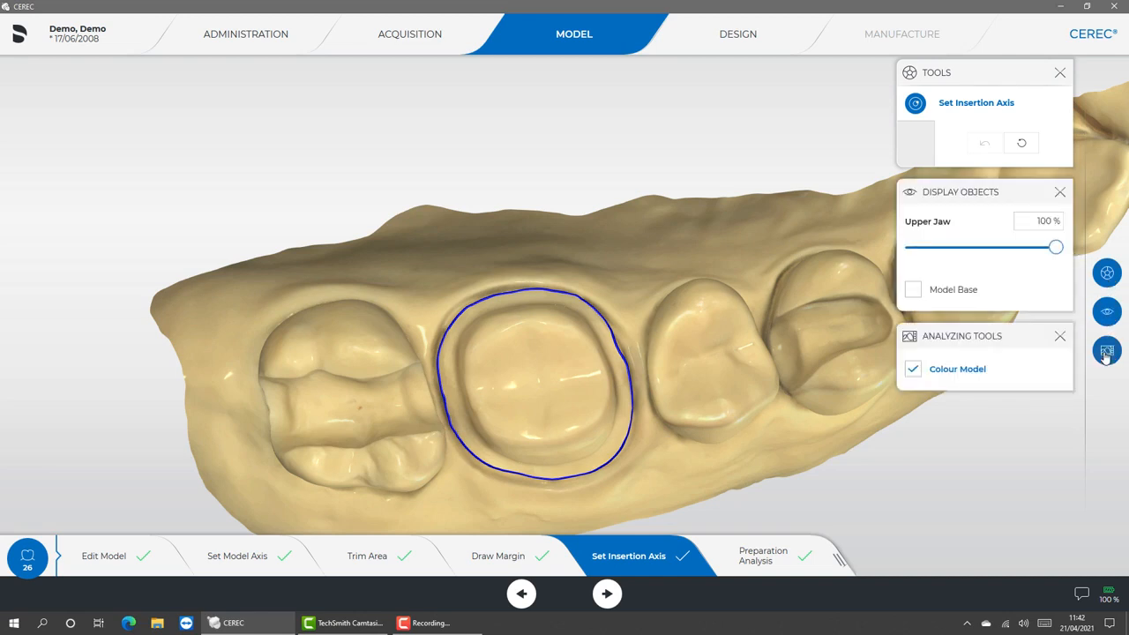
{"action": "left_click", "coordinate": [1060, 337]}
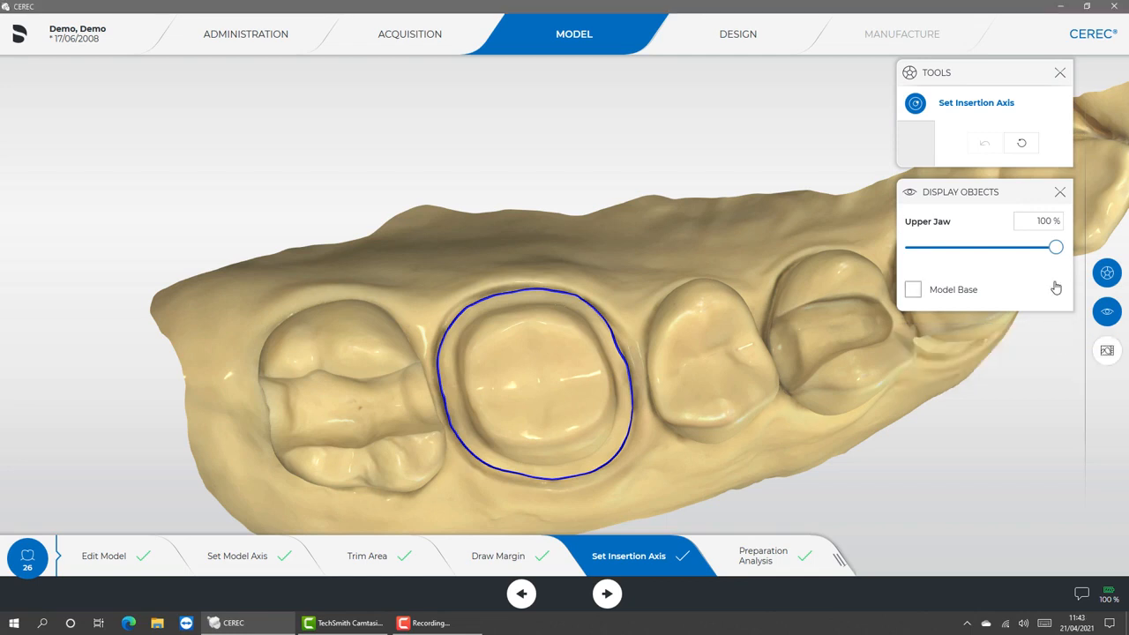
{"action": "left_click", "coordinate": [1060, 191]}
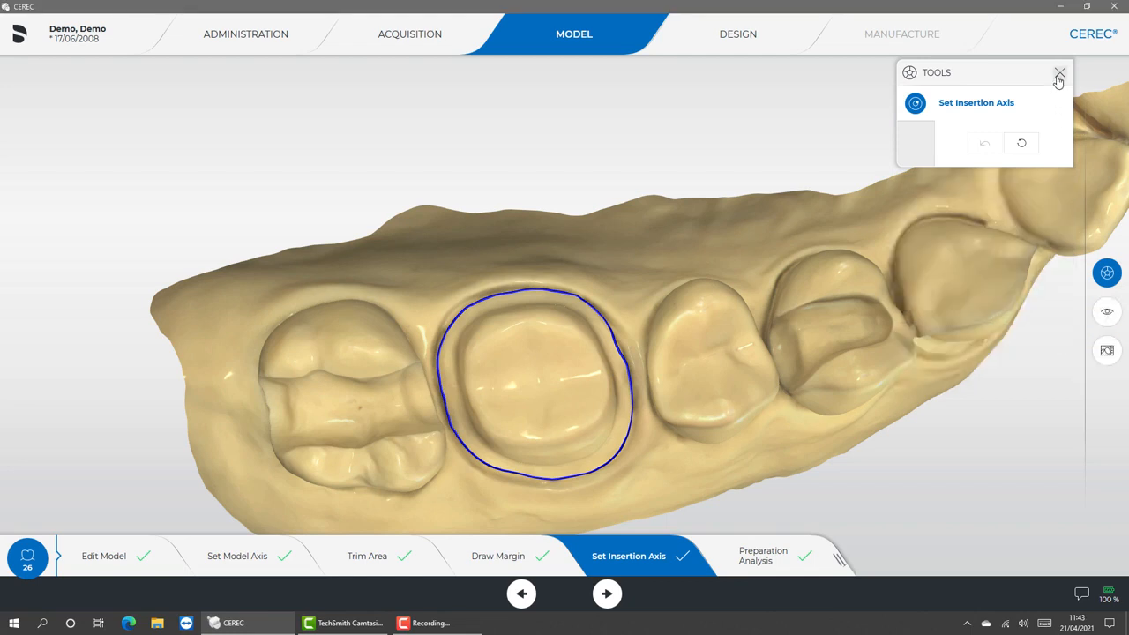
{"action": "left_click", "coordinate": [1059, 74]}
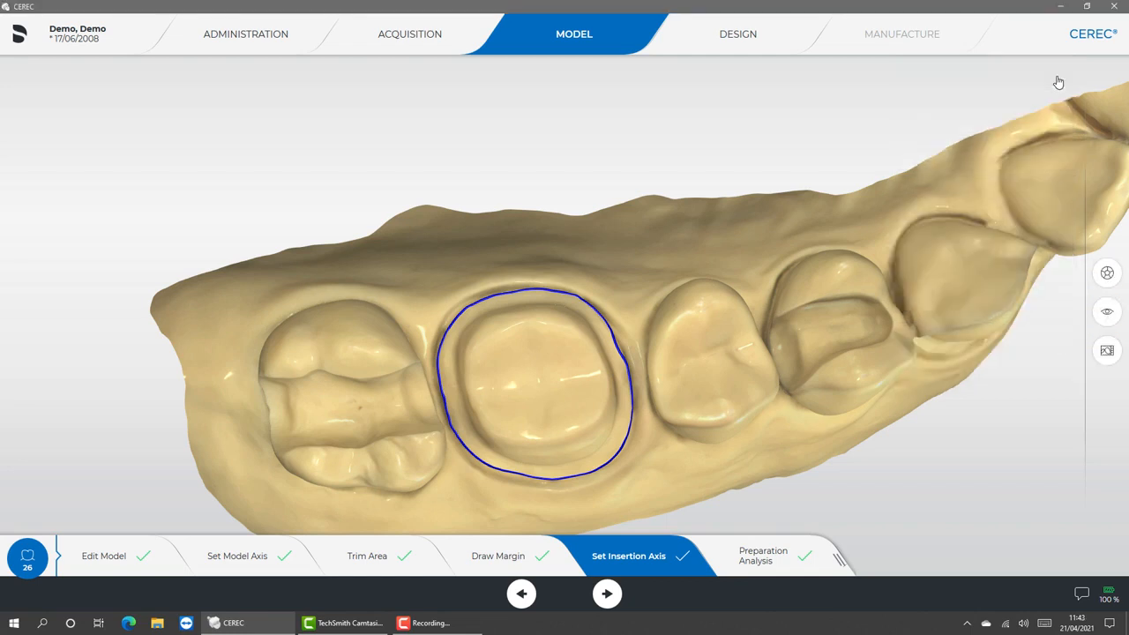
- Show the Undercut analysis of the tooth 26 preparation and continue to the Design phase
{"action": "left_click", "coordinate": [748, 558]}
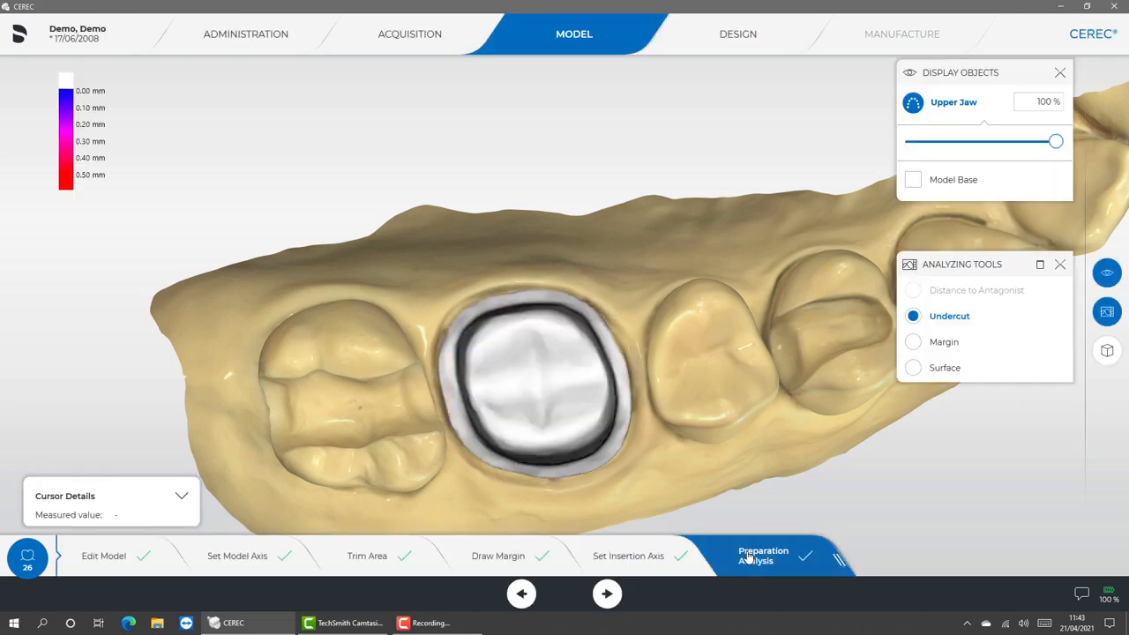
{"action": "left_click", "coordinate": [606, 594]}
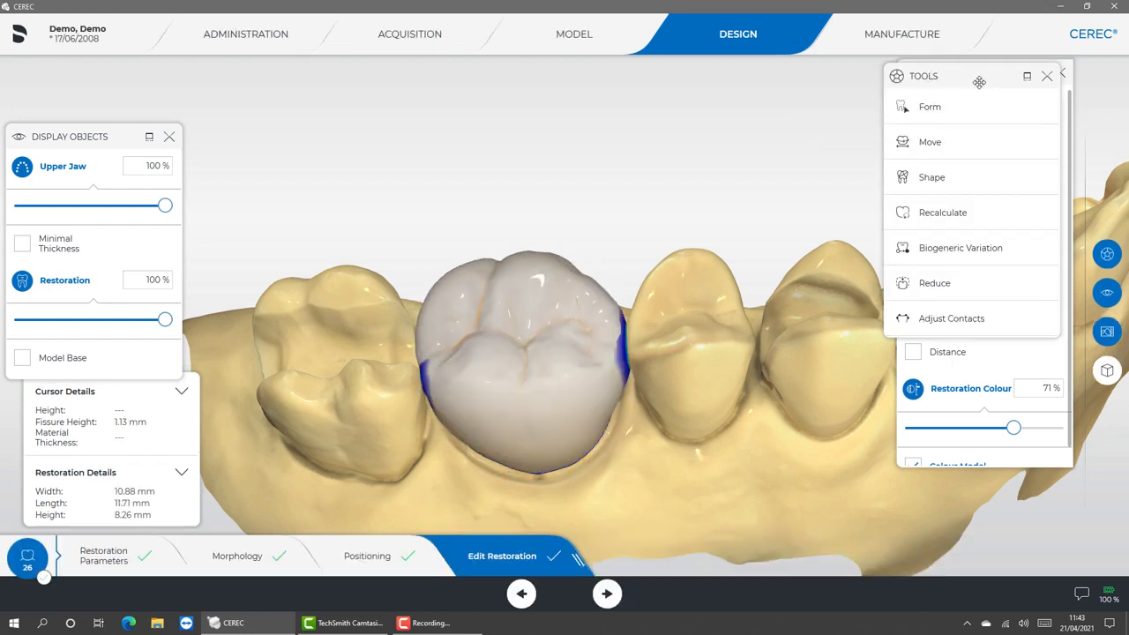
- Clear the floating Tools palette from the view and toggle Shade Analysis for the restoration
{"action": "left_click_drag", "start_coordinate": [980, 82], "coordinate": [1078, 228]}
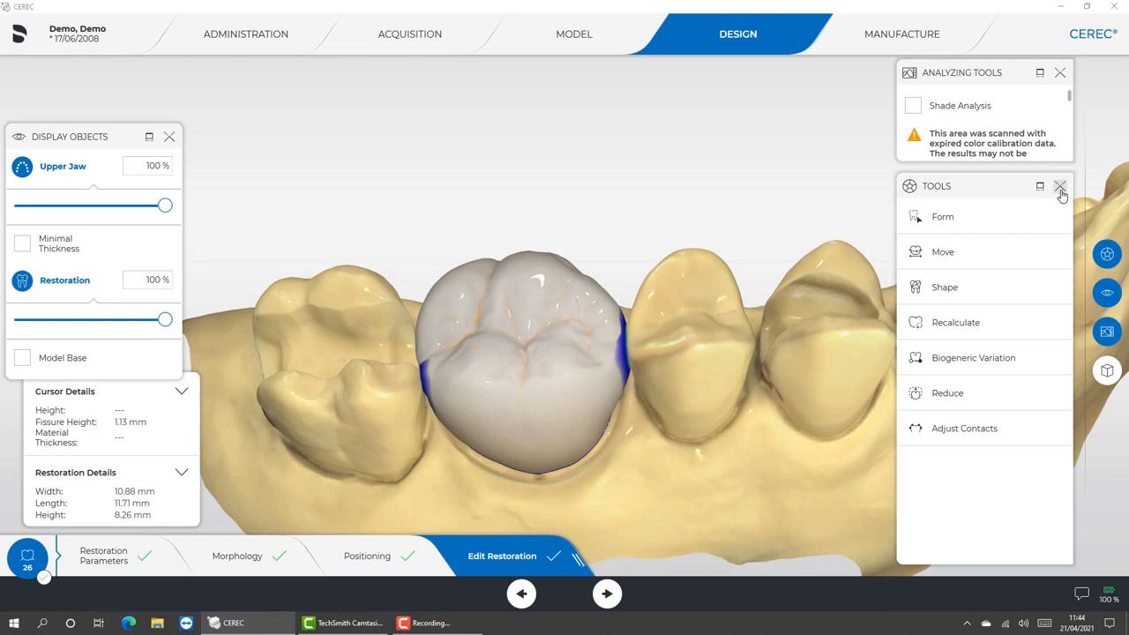
{"action": "left_click", "coordinate": [1061, 192]}
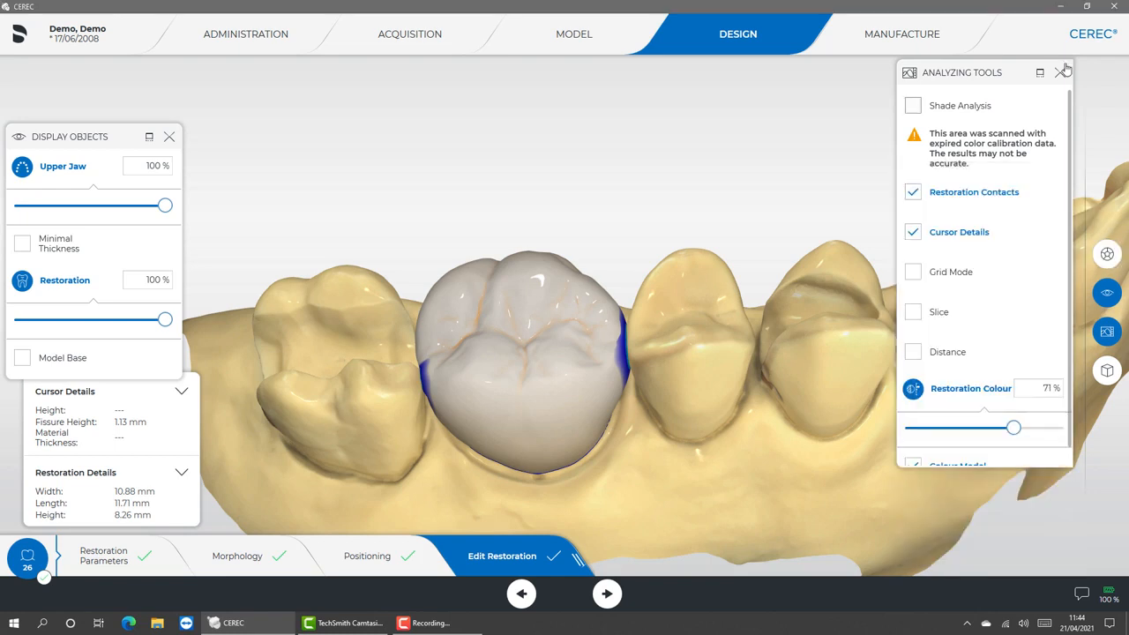
{"action": "left_click", "coordinate": [915, 107]}
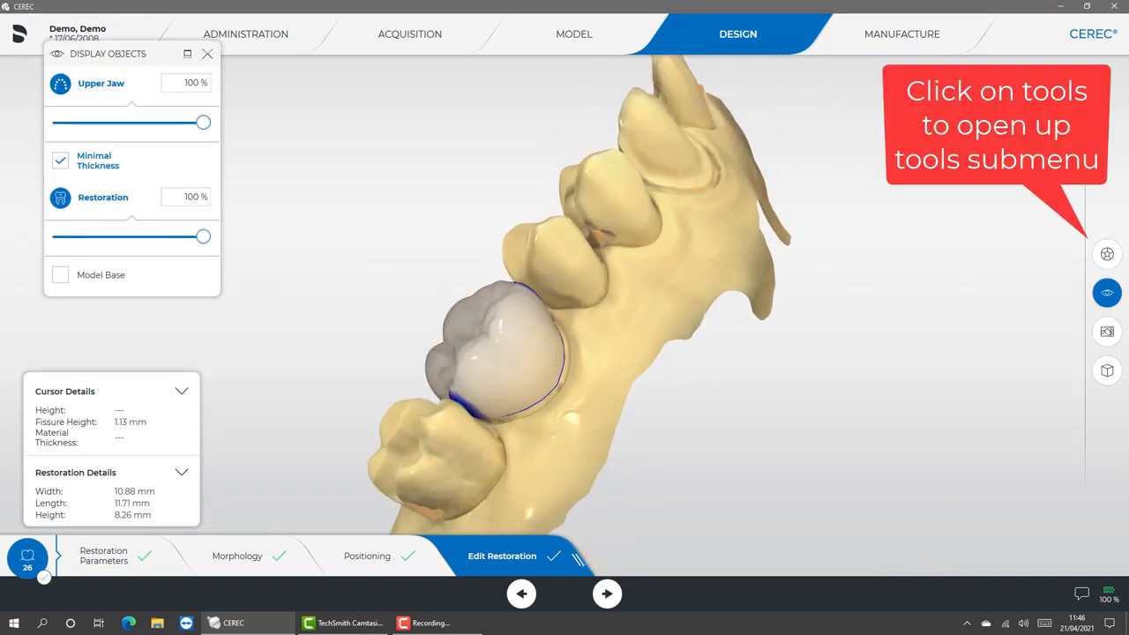
- Activate the Form tool in Add mode, set its size to 2.30 mm, and turn the crown's chewing surface into view
{"action": "left_click", "coordinate": [1107, 255]}
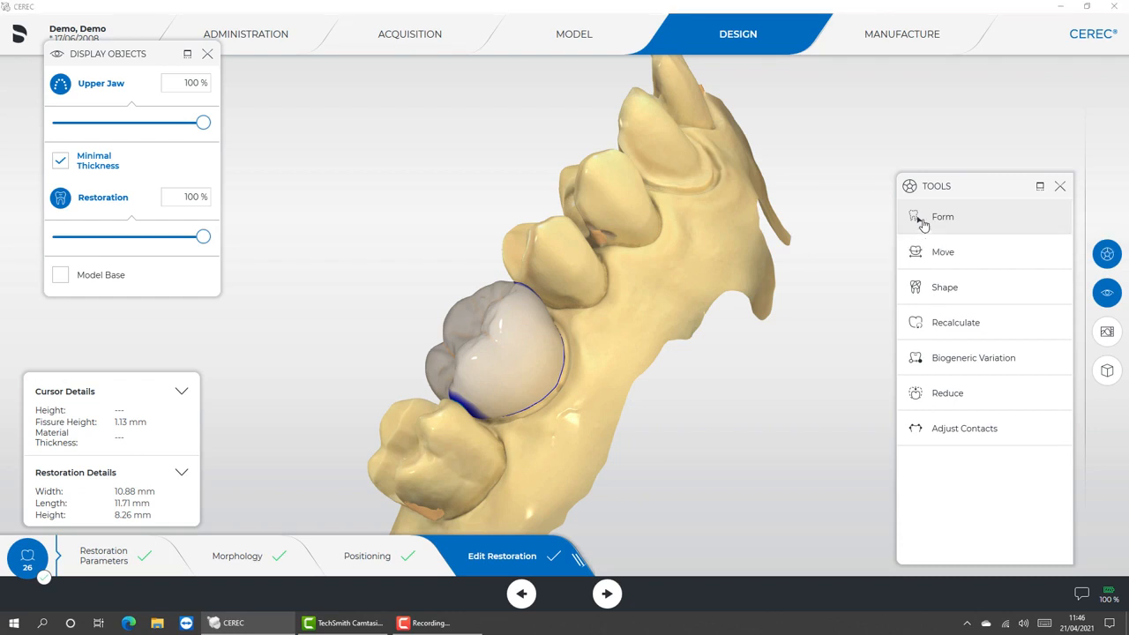
{"action": "left_click", "coordinate": [923, 224]}
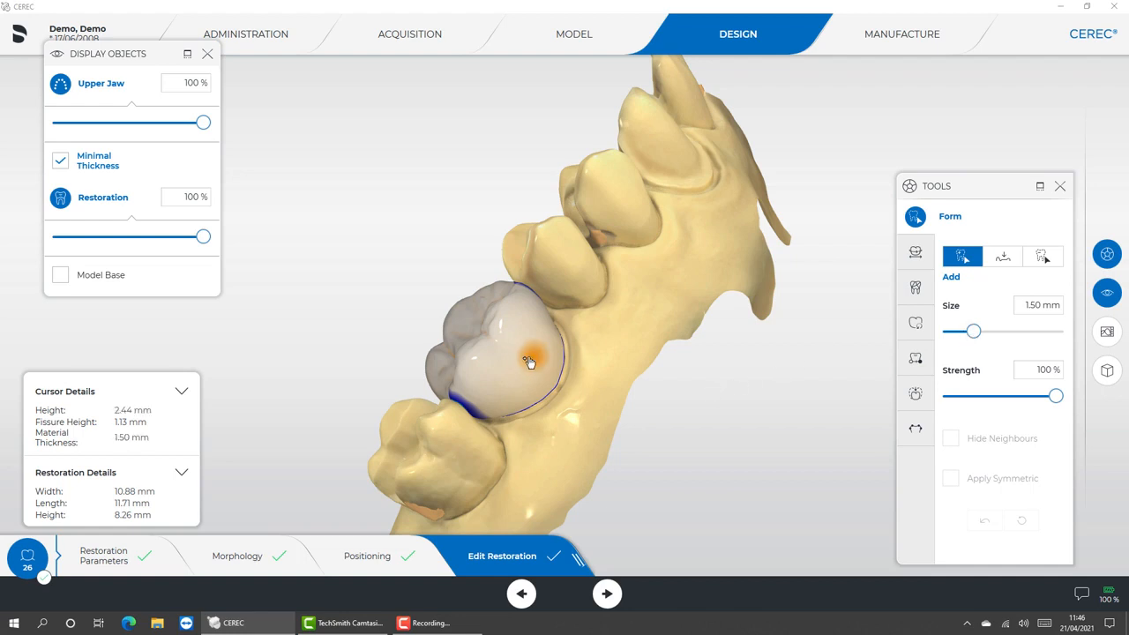
{"action": "mouse_move", "coordinate": [974, 331]}
{"action": "left_mouse_down"}
{"action": "mouse_move", "coordinate": [1055, 331]}
{"action": "mouse_move", "coordinate": [935, 354]}
{"action": "mouse_move", "coordinate": [989, 343]}
{"action": "left_mouse_up"}
{"action": "right_click_drag", "start_coordinate": [380, 270], "coordinate": [586, 325]}
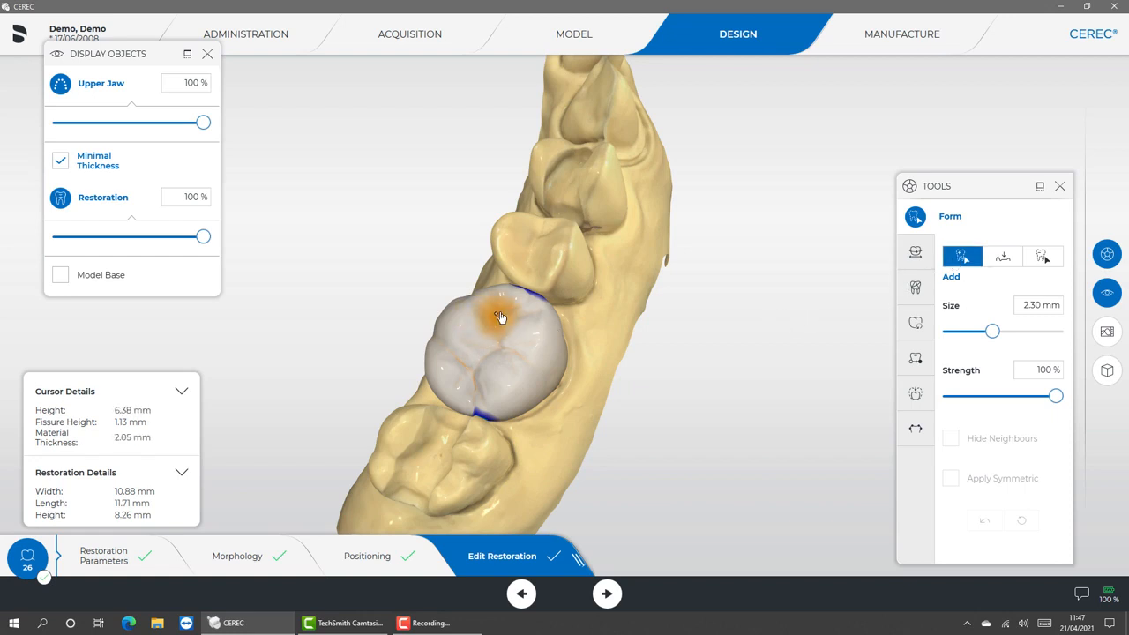
- Build up material on the crown's chewing surface with the Form tool's Add mode and reset the change
{"action": "mouse_move", "coordinate": [506, 315]}
{"action": "left_mouse_down"}
{"action": "mouse_move", "coordinate": [464, 388]}
{"action": "mouse_move", "coordinate": [482, 328]}
{"action": "mouse_move", "coordinate": [495, 350]}
{"action": "mouse_move", "coordinate": [510, 319]}
{"action": "mouse_move", "coordinate": [483, 303]}
{"action": "mouse_move", "coordinate": [511, 307]}
{"action": "mouse_move", "coordinate": [471, 386]}
{"action": "mouse_move", "coordinate": [459, 359]}
{"action": "mouse_move", "coordinate": [495, 338]}
{"action": "mouse_move", "coordinate": [511, 309]}
{"action": "mouse_move", "coordinate": [496, 308]}
{"action": "mouse_move", "coordinate": [491, 341]}
{"action": "mouse_move", "coordinate": [498, 357]}
{"action": "mouse_move", "coordinate": [510, 351]}
{"action": "left_mouse_up"}
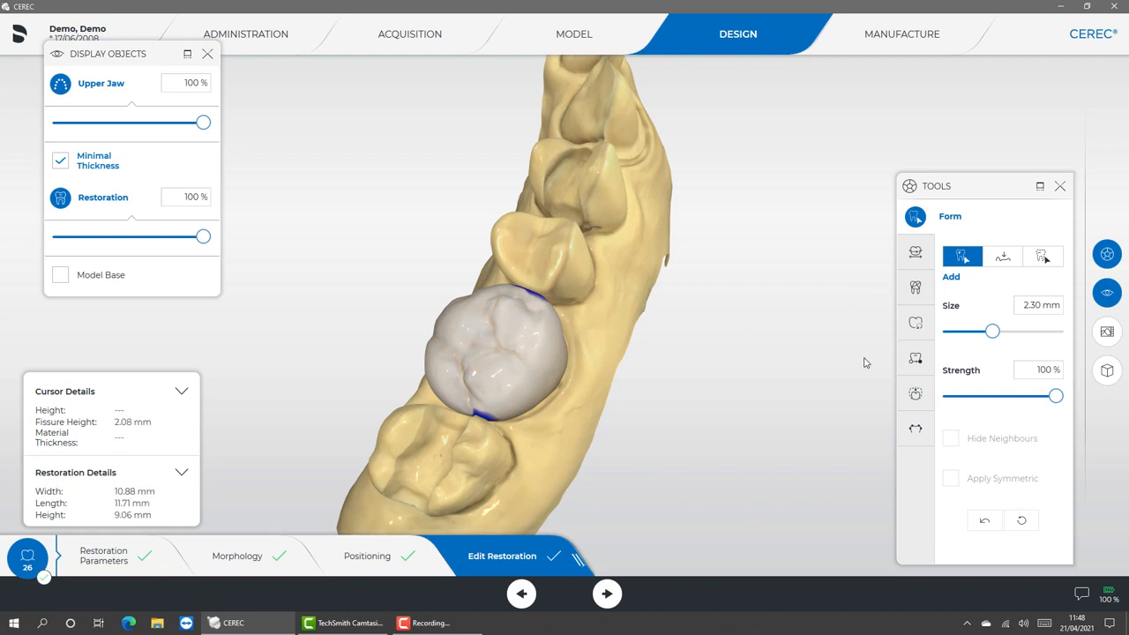
{"action": "left_click", "coordinate": [1022, 523]}
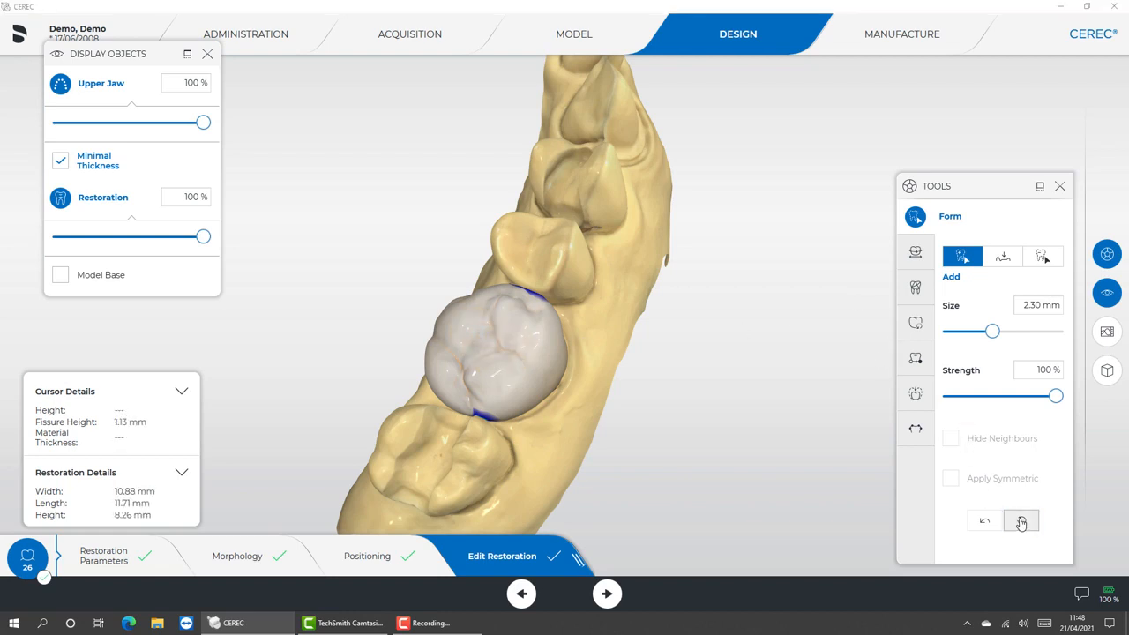
- Smooth the crown's chewing surface with the Form tool's Smooth mode at a size of 2.30 mm
{"action": "left_click", "coordinate": [1003, 257]}
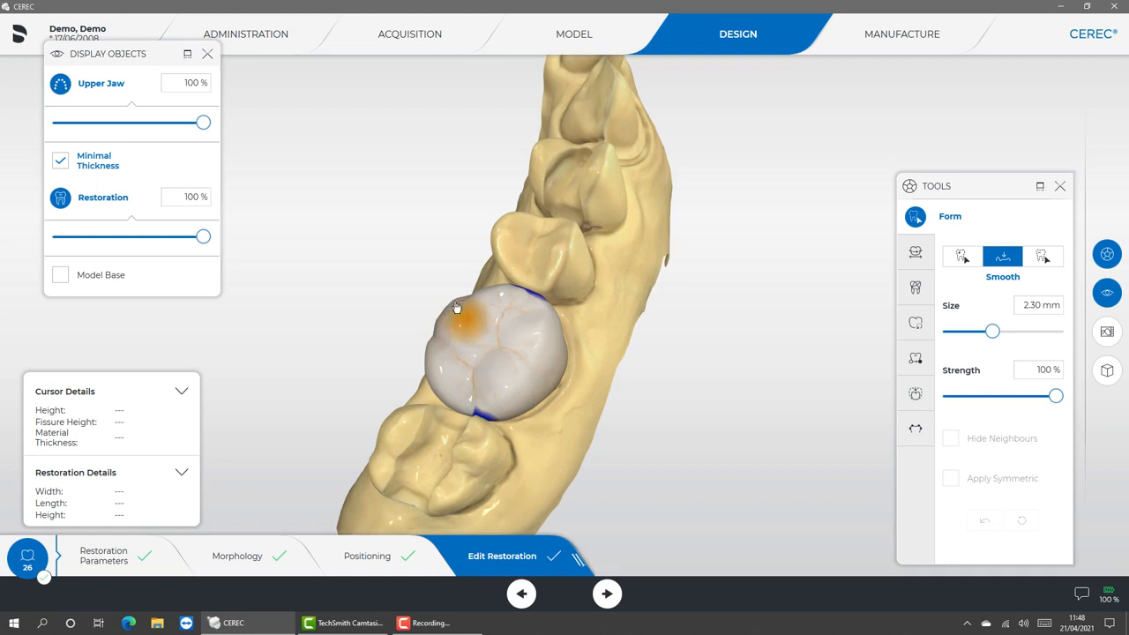
{"action": "middle_click_drag", "start_coordinate": [458, 309], "coordinate": [495, 311]}
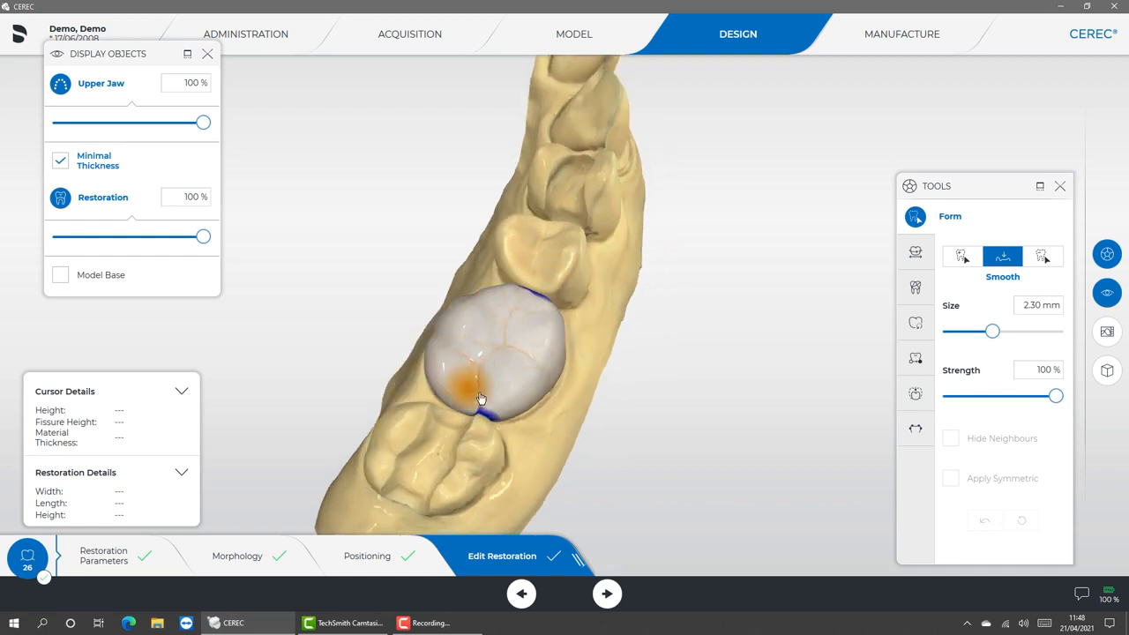
{"action": "middle_click_drag", "start_coordinate": [510, 434], "coordinate": [482, 366]}
{"action": "left_click", "coordinate": [516, 366]}
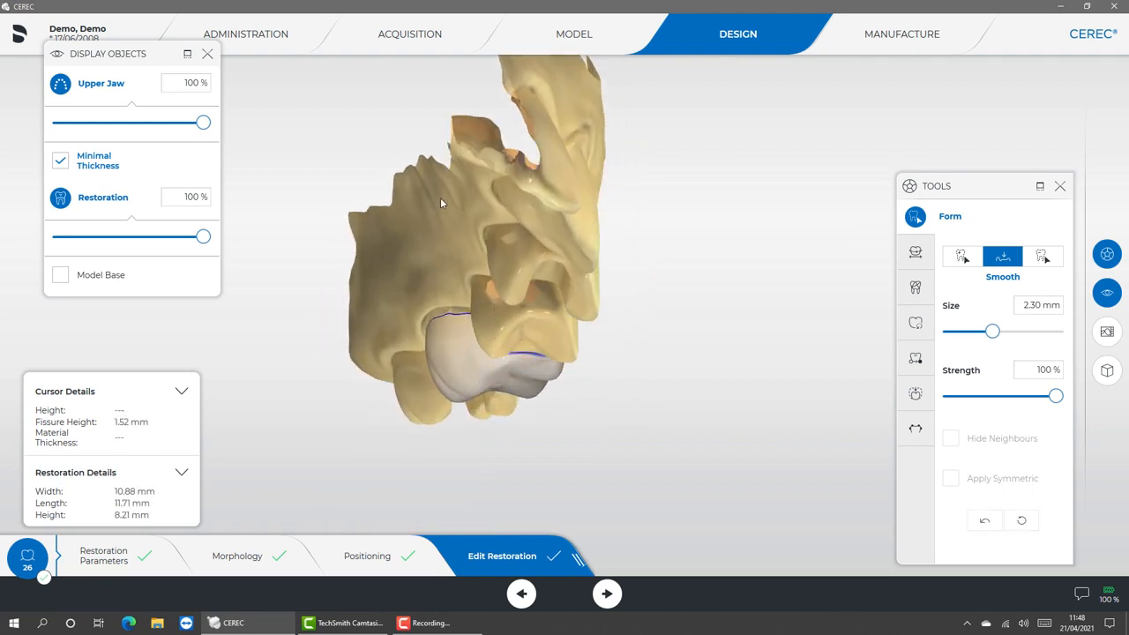
- Inspect the jaw from its underside, then hide the restoration to examine the minimal thickness layer on the preparation and show the restoration again
{"action": "middle_click_drag", "start_coordinate": [423, 131], "coordinate": [419, 231]}
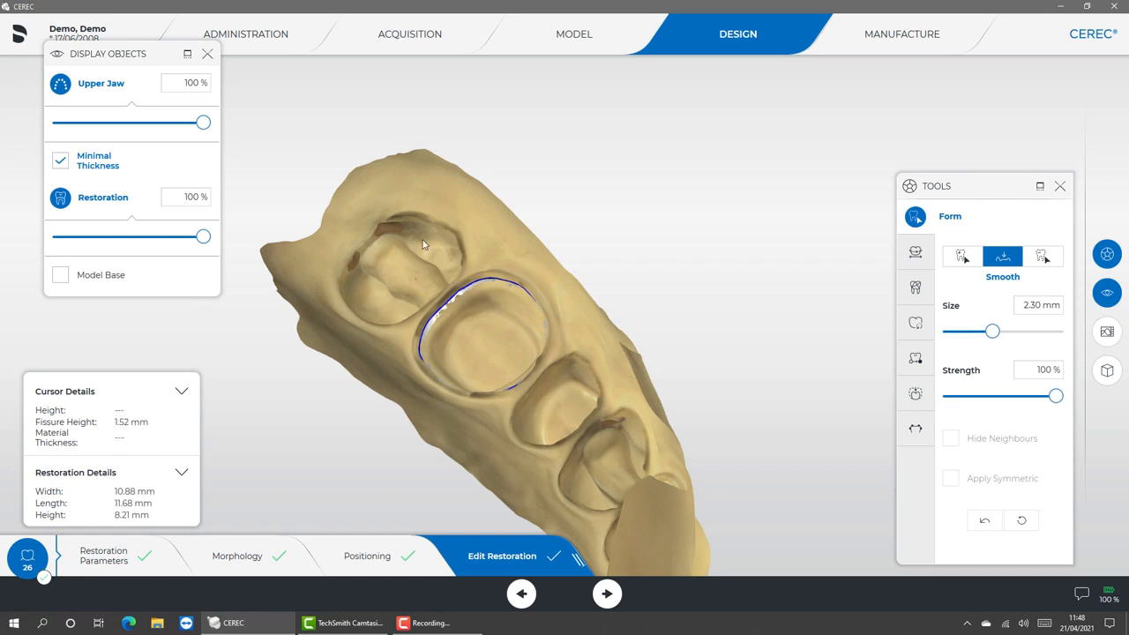
{"action": "middle_click_drag", "start_coordinate": [423, 245], "coordinate": [475, 291]}
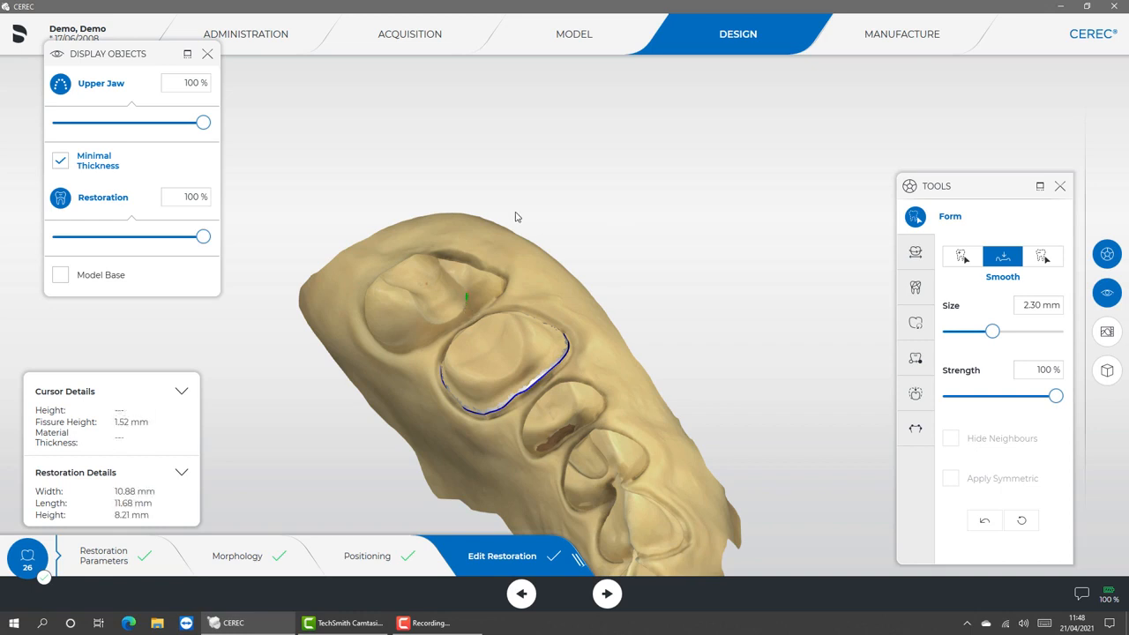
{"action": "left_click_drag", "start_coordinate": [636, 272], "coordinate": [512, 415]}
{"action": "right_click_drag", "start_coordinate": [512, 415], "coordinate": [616, 295]}
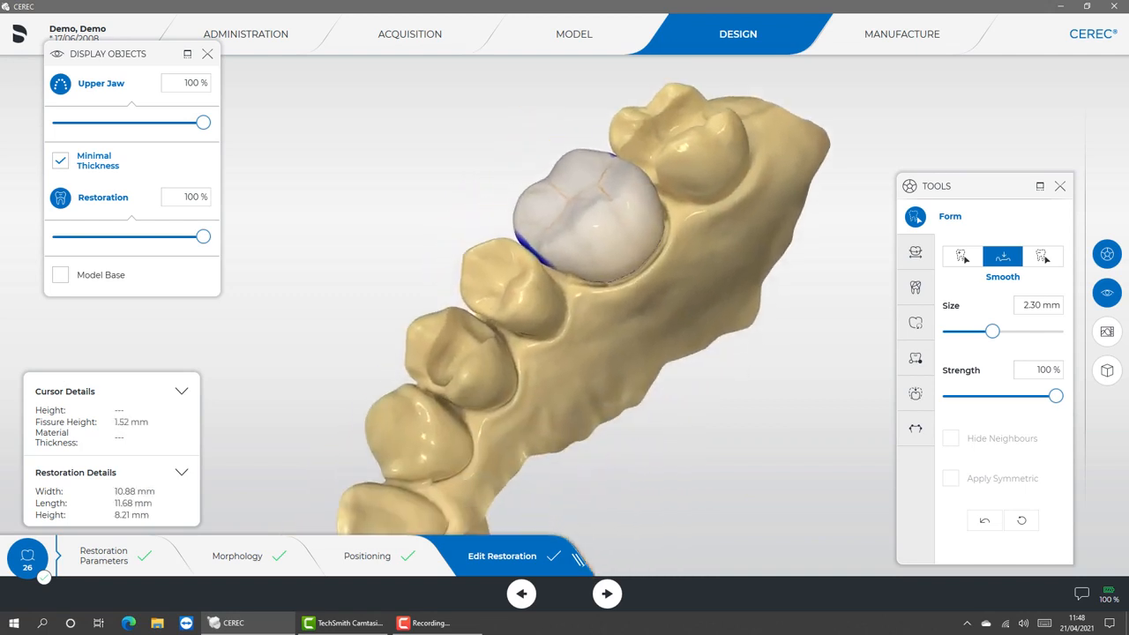
{"action": "left_click_drag", "start_coordinate": [616, 295], "coordinate": [593, 378]}
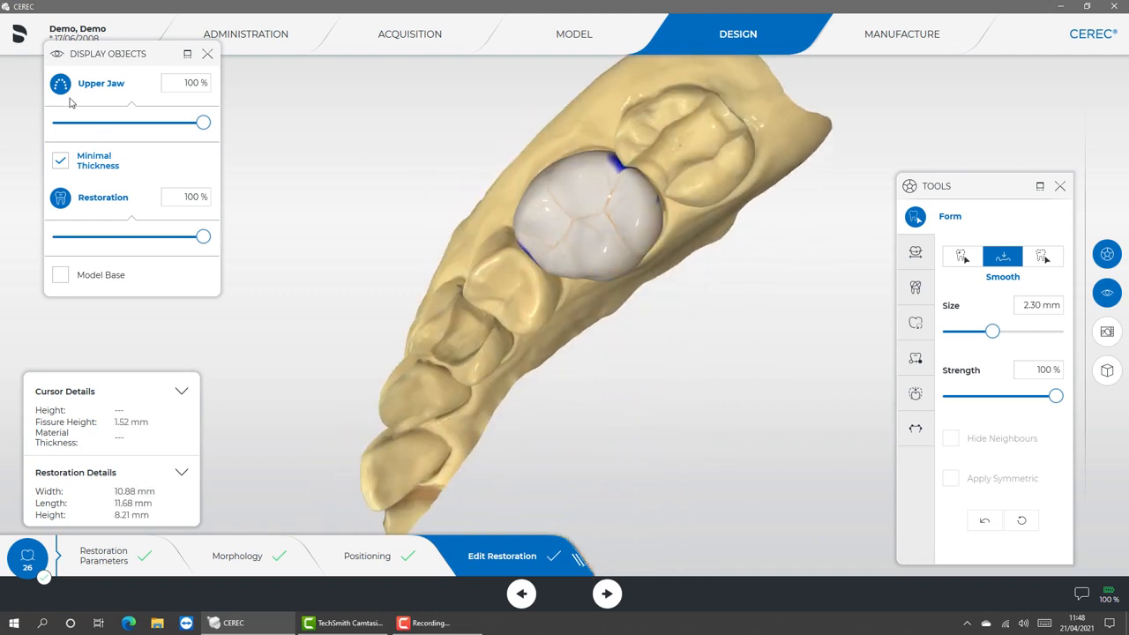
{"action": "left_click", "coordinate": [60, 159]}
{"action": "left_click", "coordinate": [60, 200]}
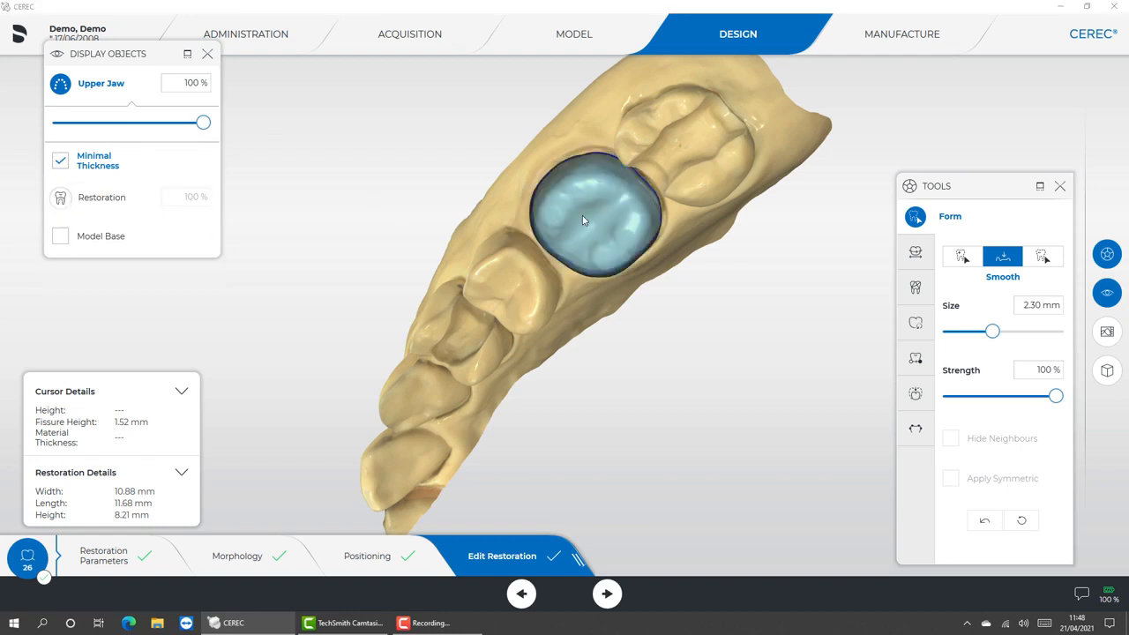
{"action": "left_click_drag", "start_coordinate": [692, 354], "coordinate": [368, 225]}
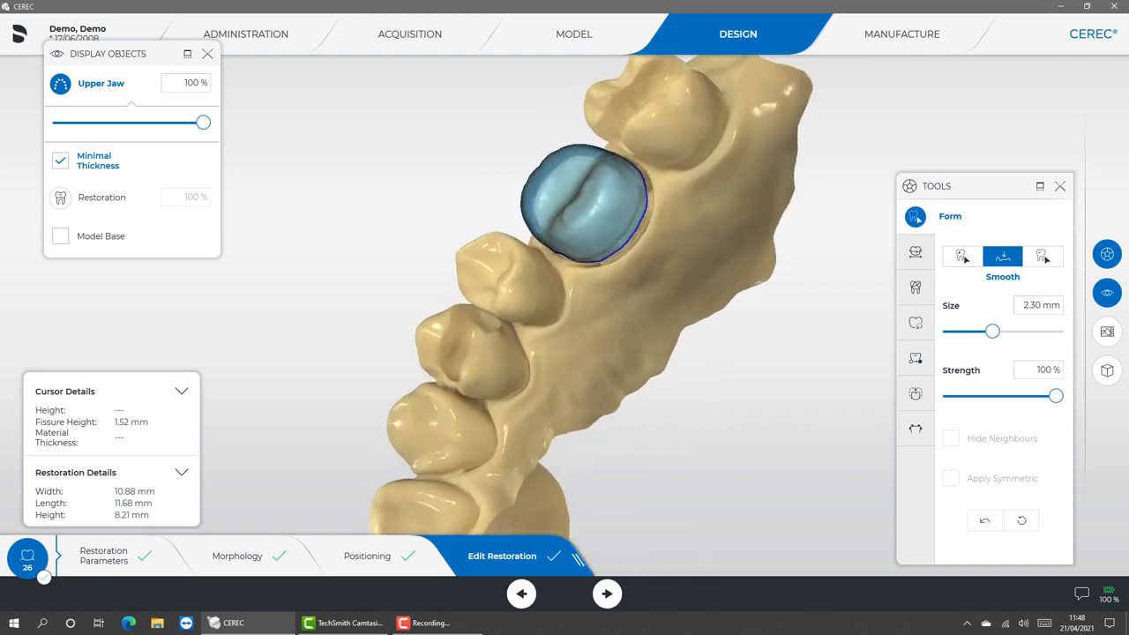
{"action": "left_click", "coordinate": [60, 199]}
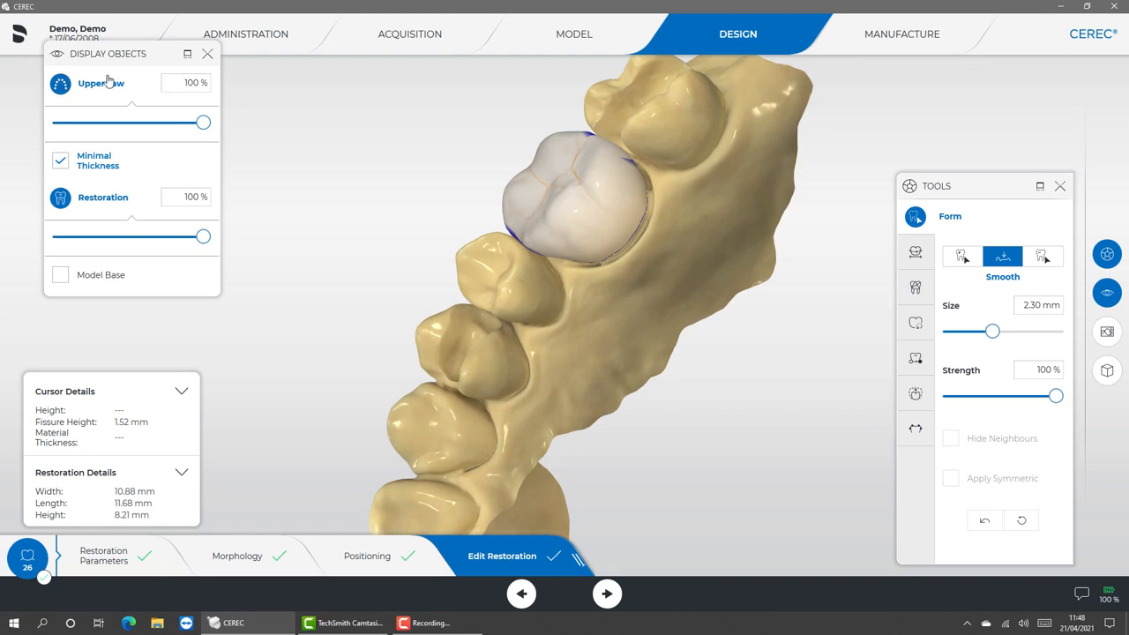
- Hide the upper jaw, remove material from the crown's chewing surface with the Form tool's Remove mode, and reset the change
{"action": "left_click", "coordinate": [60, 84]}
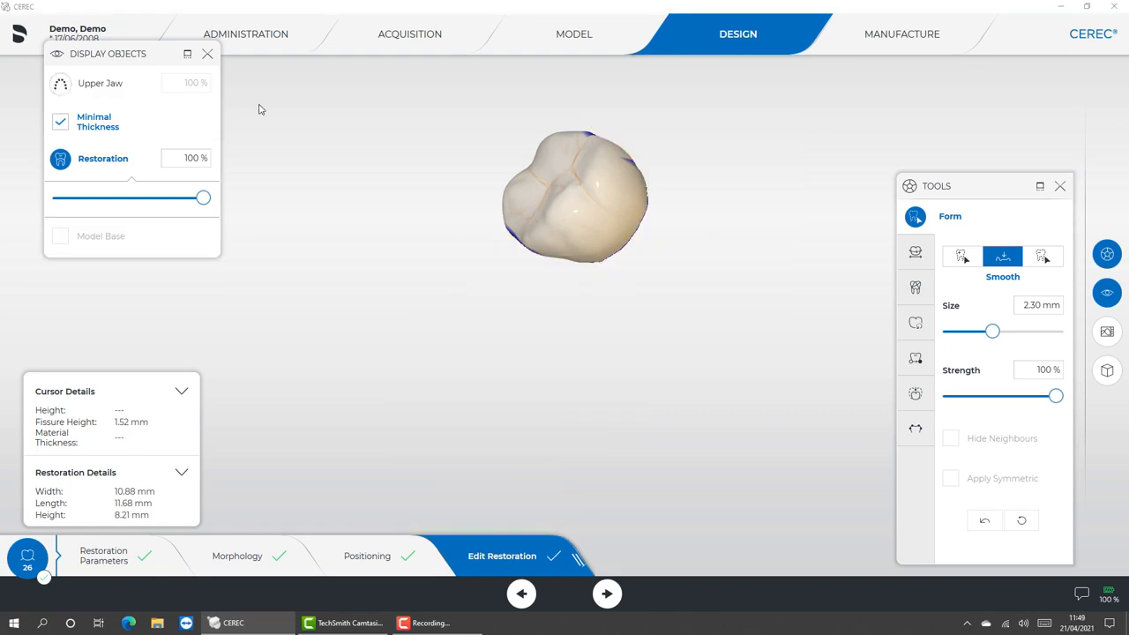
{"action": "left_click_drag", "start_coordinate": [295, 140], "coordinate": [392, 404]}
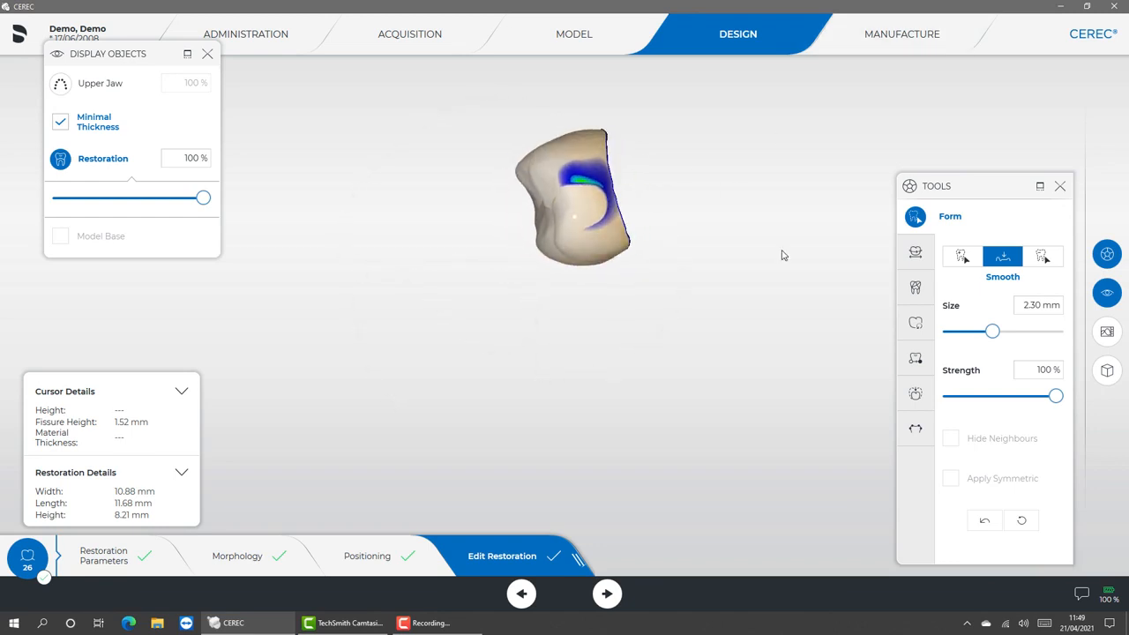
{"action": "left_click", "coordinate": [1044, 257]}
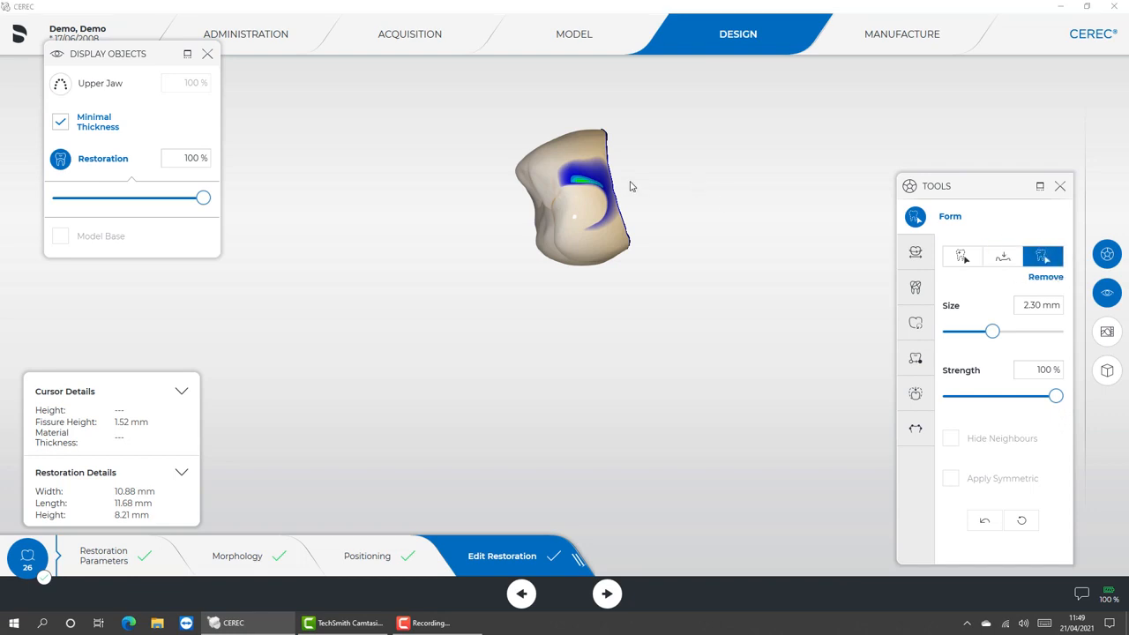
{"action": "mouse_move", "coordinate": [468, 272]}
{"action": "left_mouse_down"}
{"action": "mouse_move", "coordinate": [502, 240]}
{"action": "mouse_move", "coordinate": [503, 272]}
{"action": "mouse_move", "coordinate": [509, 248]}
{"action": "mouse_move", "coordinate": [570, 216]}
{"action": "mouse_move", "coordinate": [565, 206]}
{"action": "mouse_move", "coordinate": [592, 212]}
{"action": "mouse_move", "coordinate": [555, 204]}
{"action": "mouse_move", "coordinate": [588, 214]}
{"action": "mouse_move", "coordinate": [588, 231]}
{"action": "mouse_move", "coordinate": [600, 189]}
{"action": "mouse_move", "coordinate": [558, 180]}
{"action": "mouse_move", "coordinate": [549, 238]}
{"action": "mouse_move", "coordinate": [597, 235]}
{"action": "mouse_move", "coordinate": [605, 199]}
{"action": "mouse_move", "coordinate": [575, 232]}
{"action": "left_mouse_up"}
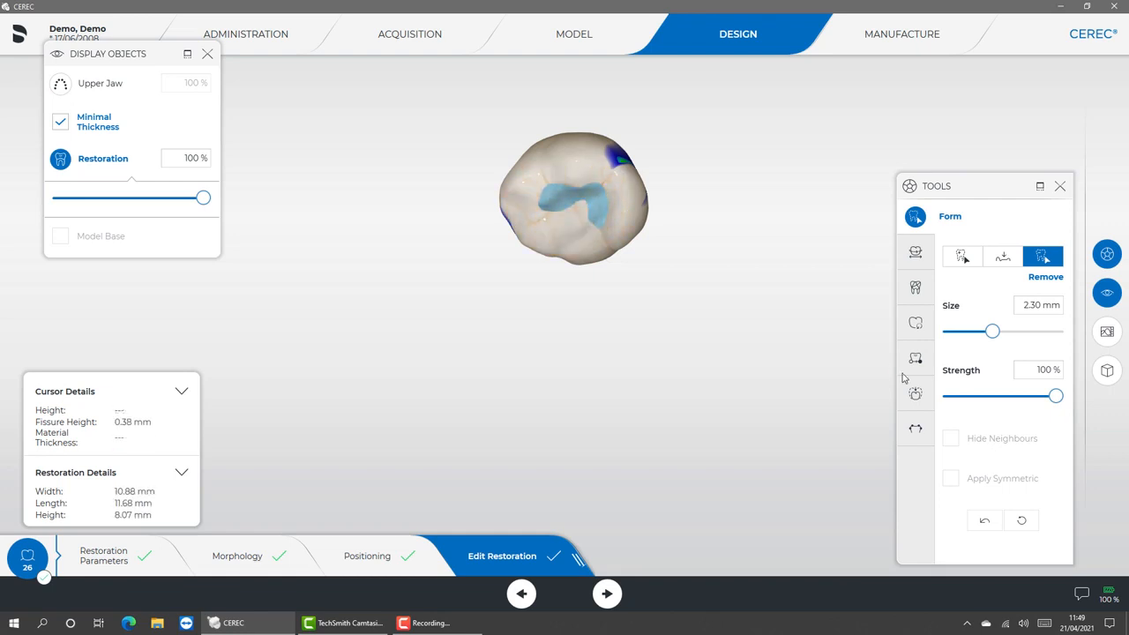
{"action": "left_click", "coordinate": [1021, 525]}
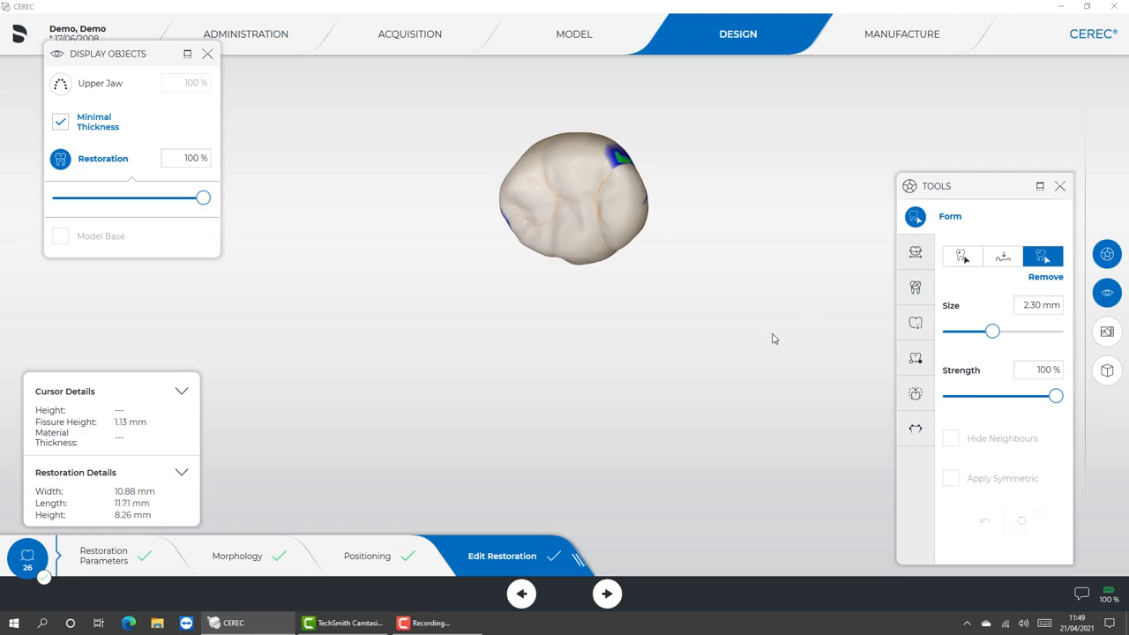
- Add material to the crown's chewing surface and its contact area facing the rear molar with the Form tool's Add mode
{"action": "left_click", "coordinate": [958, 258]}
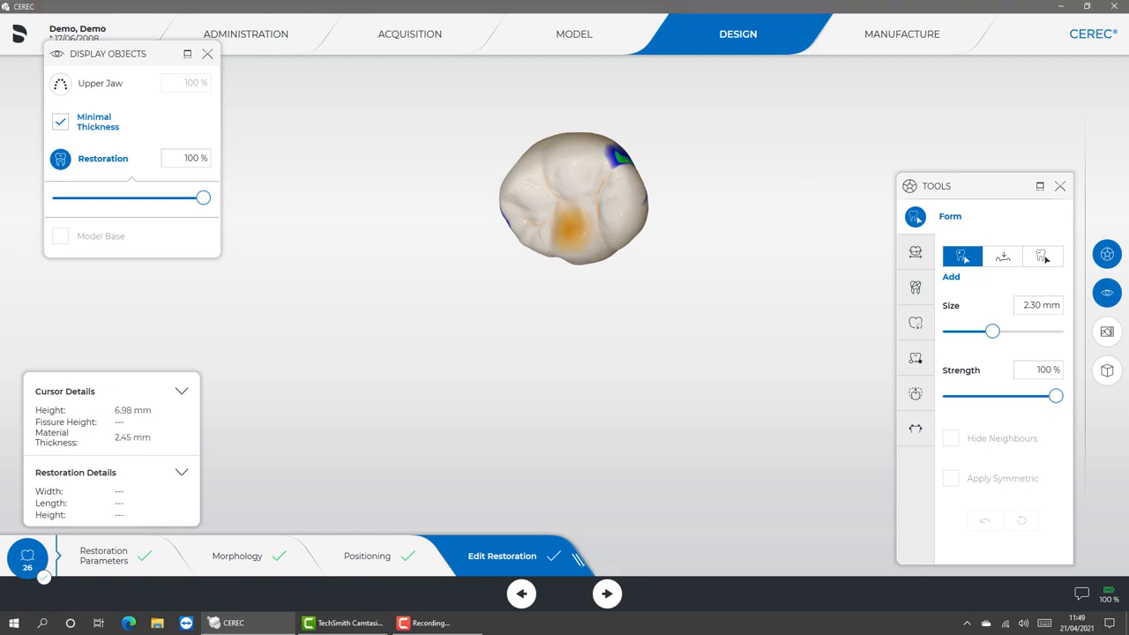
{"action": "left_click", "coordinate": [569, 230]}
{"action": "left_click_drag", "start_coordinate": [752, 205], "coordinate": [671, 266]}
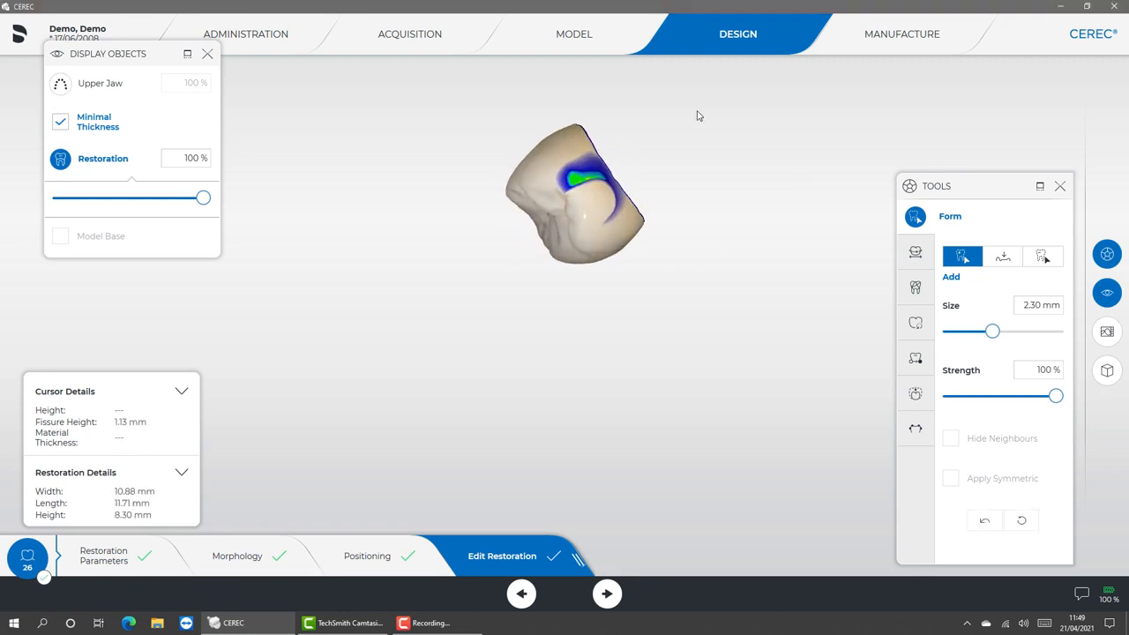
{"action": "left_click", "coordinate": [603, 201]}
{"action": "mouse_move", "coordinate": [603, 201]}
{"action": "left_mouse_down"}
{"action": "mouse_move", "coordinate": [597, 191]}
{"action": "mouse_move", "coordinate": [609, 214]}
{"action": "mouse_move", "coordinate": [589, 179]}
{"action": "mouse_move", "coordinate": [600, 208]}
{"action": "mouse_move", "coordinate": [575, 178]}
{"action": "mouse_move", "coordinate": [584, 190]}
{"action": "left_mouse_up"}
- Build up the crown's contact area facing the premolar with the Form tool in Add mode
{"action": "left_click_drag", "start_coordinate": [466, 325], "coordinate": [635, 273]}
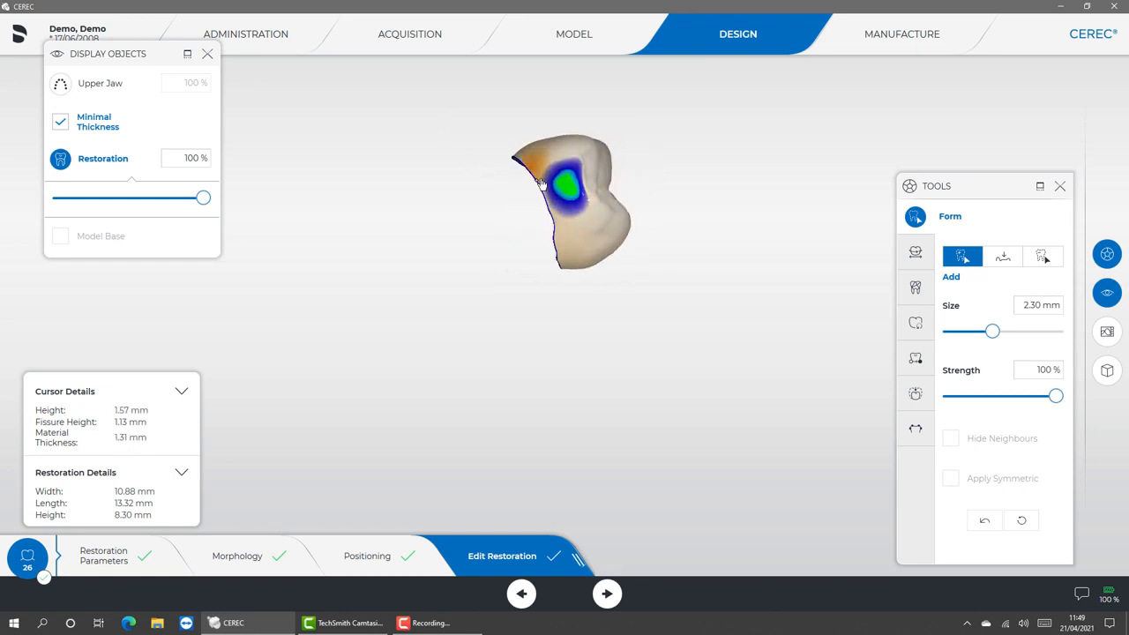
{"action": "mouse_move", "coordinate": [565, 187]}
{"action": "left_mouse_down"}
{"action": "mouse_move", "coordinate": [578, 216]}
{"action": "mouse_move", "coordinate": [554, 168]}
{"action": "mouse_move", "coordinate": [578, 220]}
{"action": "left_mouse_up"}
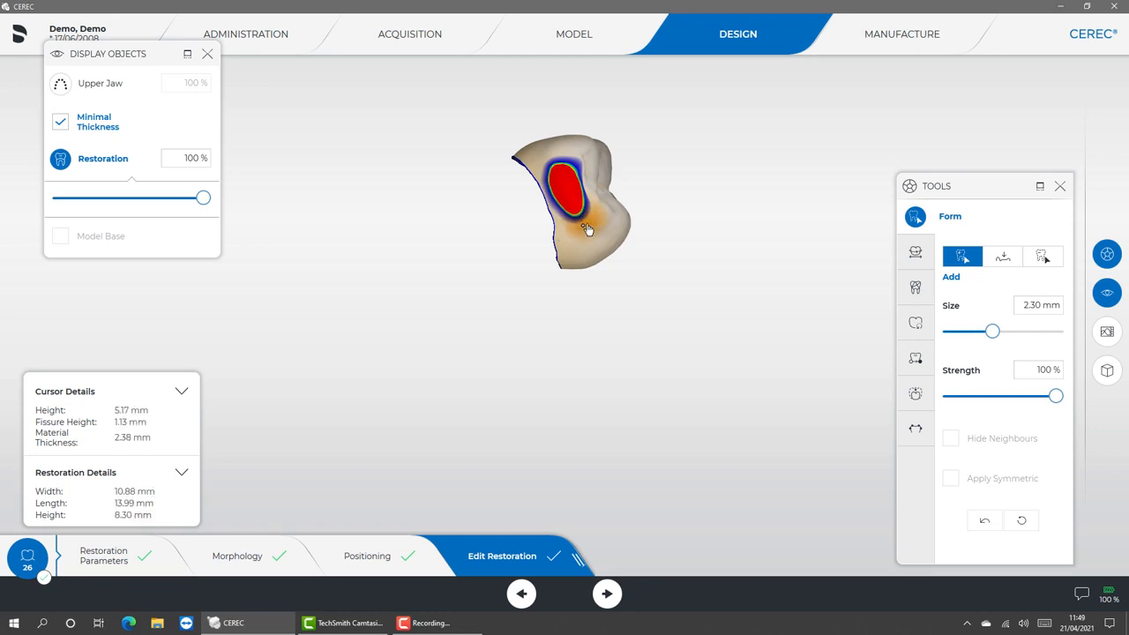
{"action": "mouse_move", "coordinate": [697, 277]}
{"action": "left_mouse_down"}
{"action": "mouse_move", "coordinate": [613, 282]}
{"action": "mouse_move", "coordinate": [617, 252]}
{"action": "left_mouse_up"}
{"action": "left_click_drag", "start_coordinate": [418, 294], "coordinate": [403, 266]}
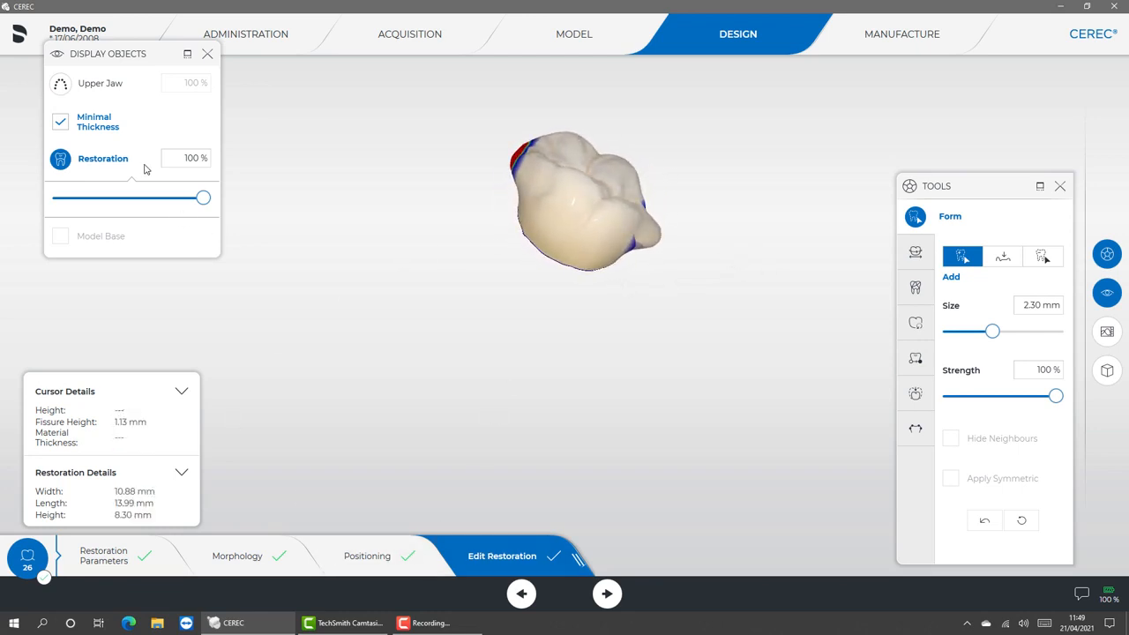
- Show the upper jaw again and smooth the overbuilt contact areas towards both neighbouring teeth with the Form tool's Smooth mode
{"action": "left_click", "coordinate": [60, 86]}
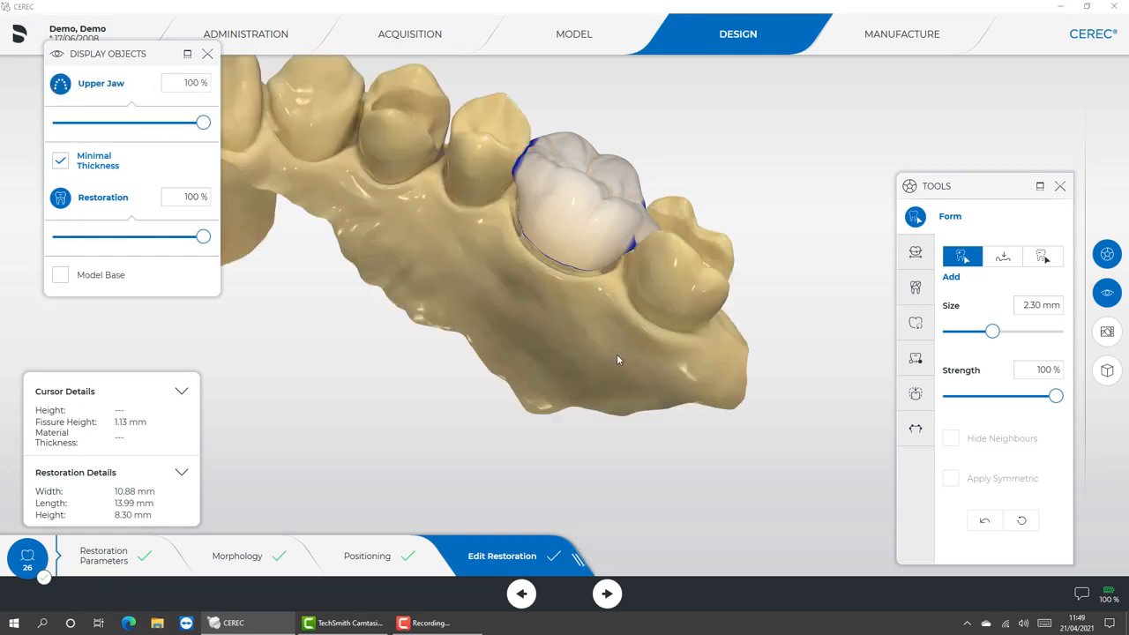
{"action": "right_click_drag", "start_coordinate": [644, 369], "coordinate": [680, 183]}
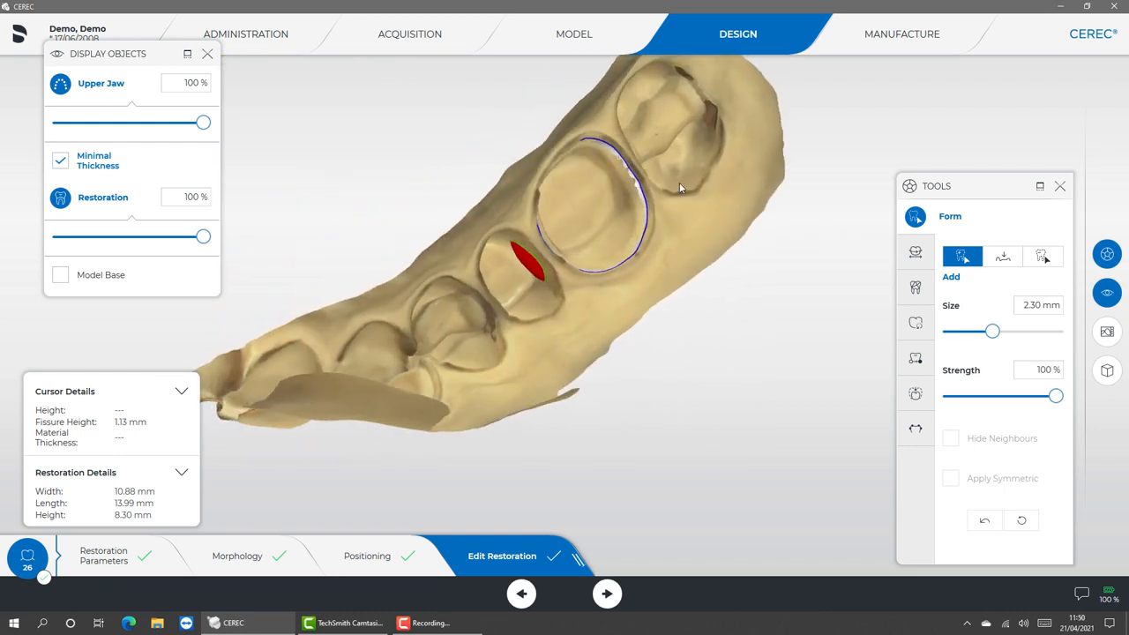
{"action": "left_click", "coordinate": [1005, 258]}
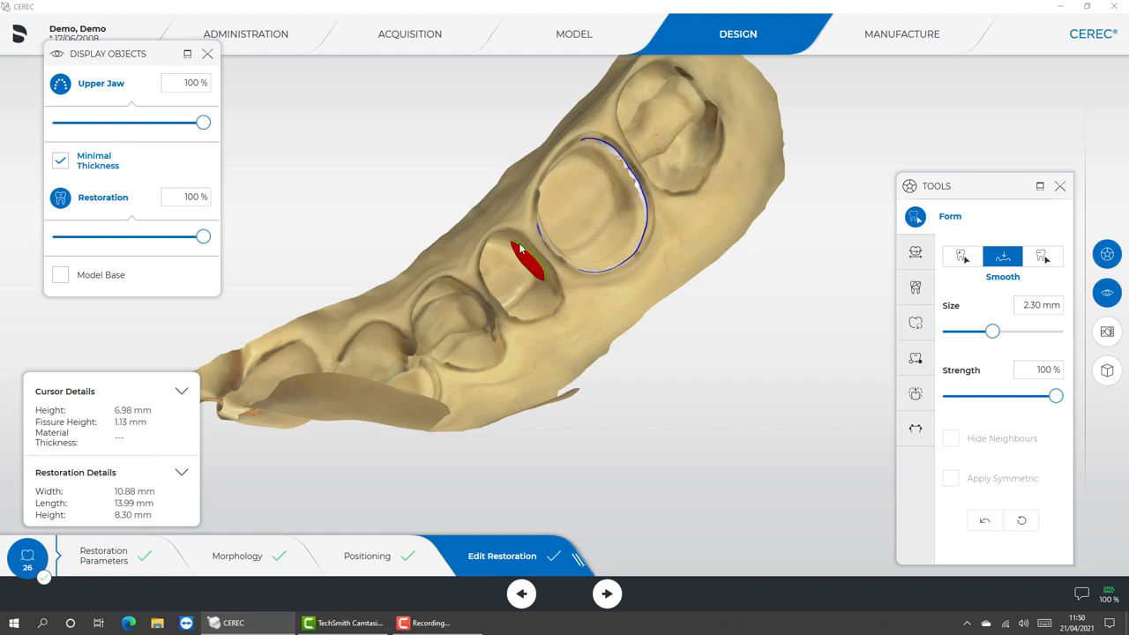
{"action": "mouse_move", "coordinate": [527, 264]}
{"action": "left_mouse_down"}
{"action": "mouse_move", "coordinate": [540, 280]}
{"action": "mouse_move", "coordinate": [519, 254]}
{"action": "mouse_move", "coordinate": [552, 281]}
{"action": "left_mouse_up"}
{"action": "middle_click_drag", "start_coordinate": [552, 280], "coordinate": [565, 184]}
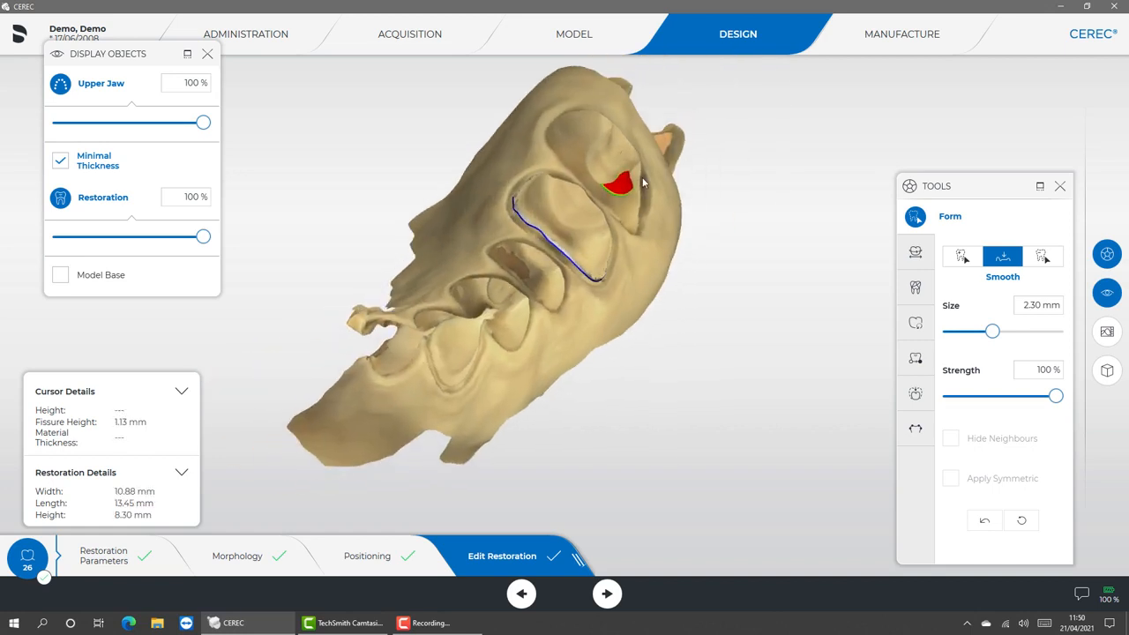
{"action": "mouse_move", "coordinate": [627, 187]}
{"action": "left_mouse_down"}
{"action": "mouse_move", "coordinate": [613, 182]}
{"action": "mouse_move", "coordinate": [625, 185]}
{"action": "left_mouse_up"}
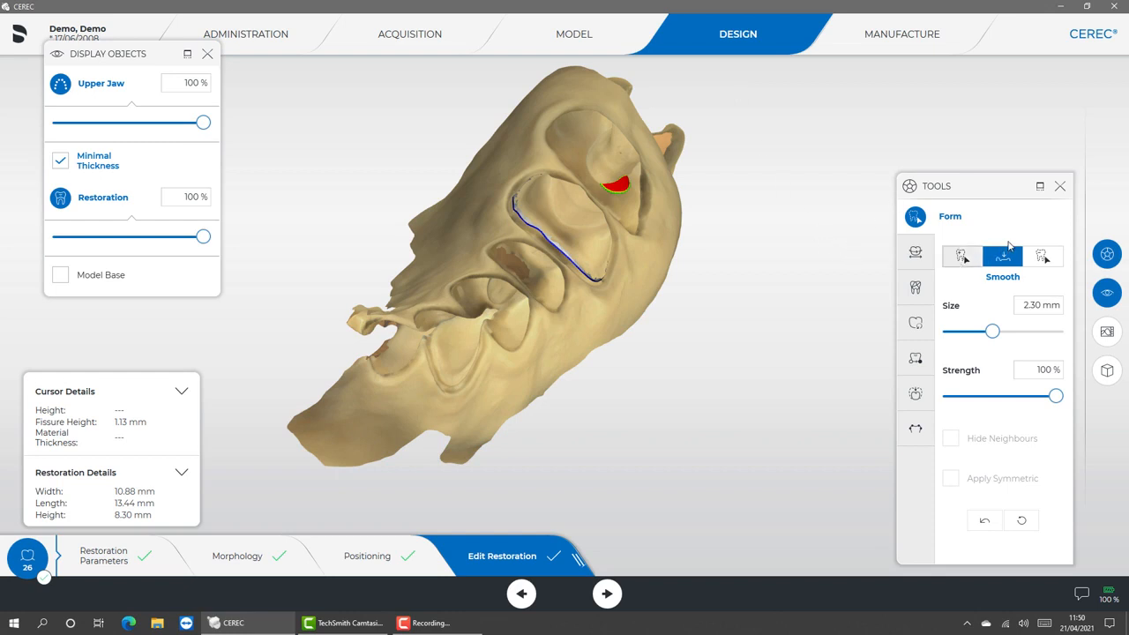
- Remove material from the contact area towards the rear molar with the Form tool's Remove mode and reset all Form changes
{"action": "left_click", "coordinate": [1043, 255]}
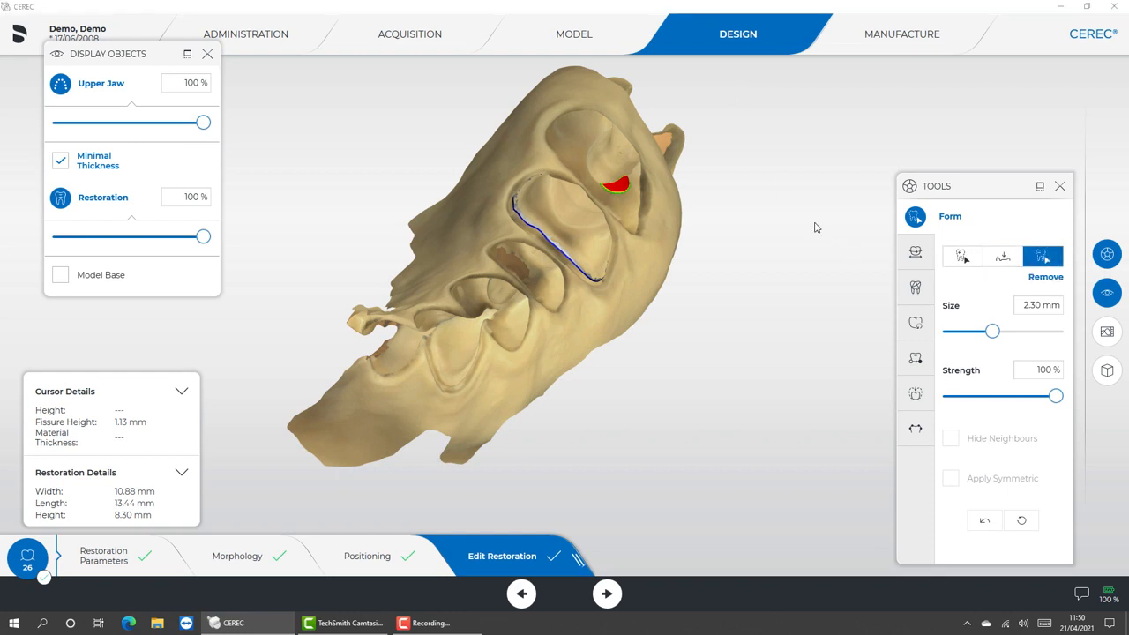
{"action": "left_click", "coordinate": [618, 185]}
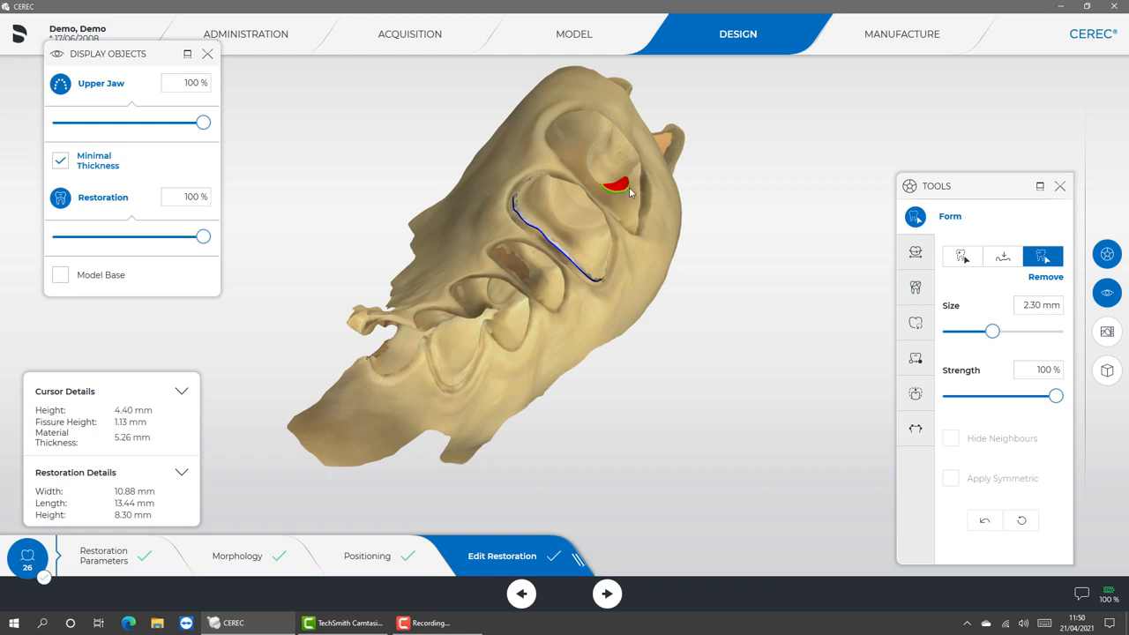
{"action": "left_click_drag", "start_coordinate": [718, 153], "coordinate": [583, 353]}
{"action": "left_click_drag", "start_coordinate": [679, 313], "coordinate": [775, 240]}
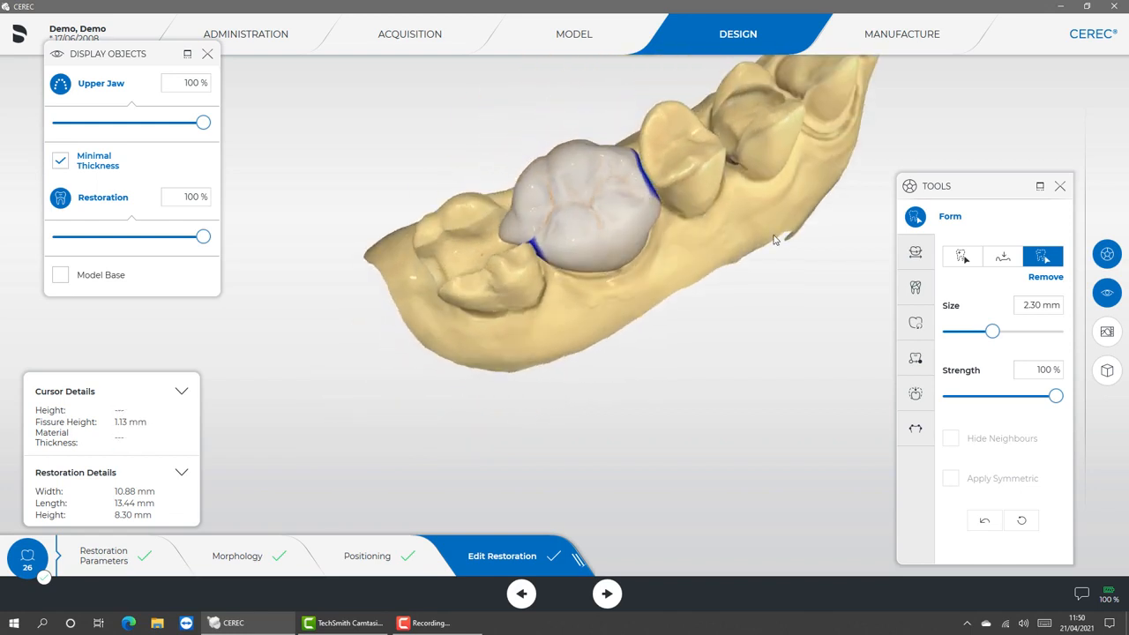
{"action": "left_click", "coordinate": [1020, 522]}
{"action": "left_click", "coordinate": [1018, 529]}
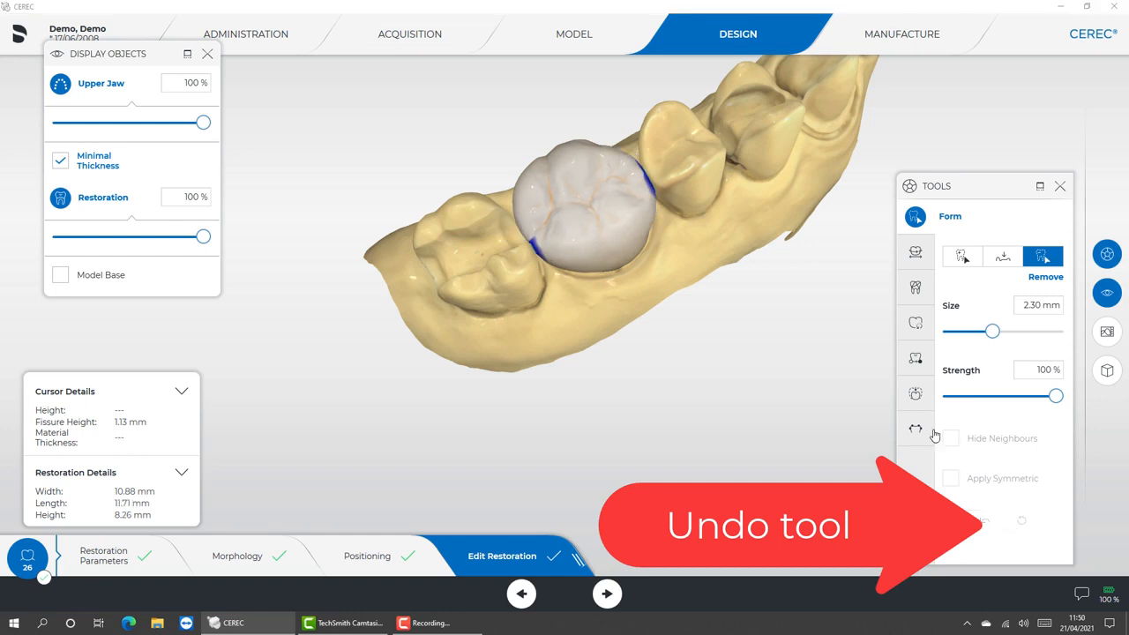
- Reshape the crown's central chewing surface and side wall with the Shape tool in Anatomical mode, using 2-Direction
{"action": "left_click_drag", "start_coordinate": [831, 294], "coordinate": [821, 254]}
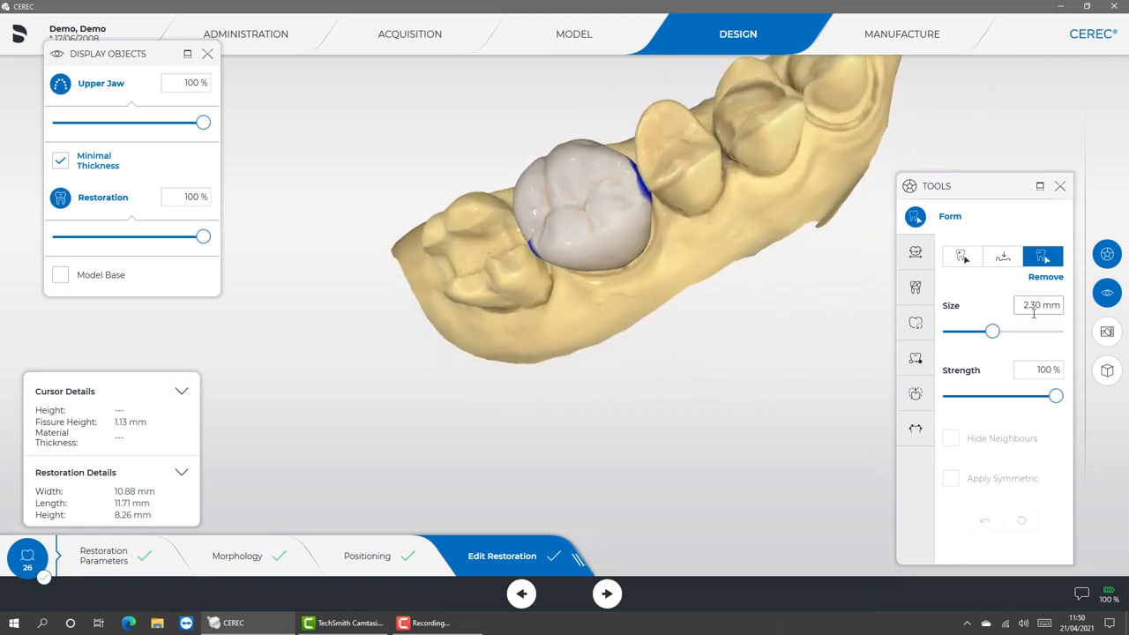
{"action": "left_click", "coordinate": [915, 285]}
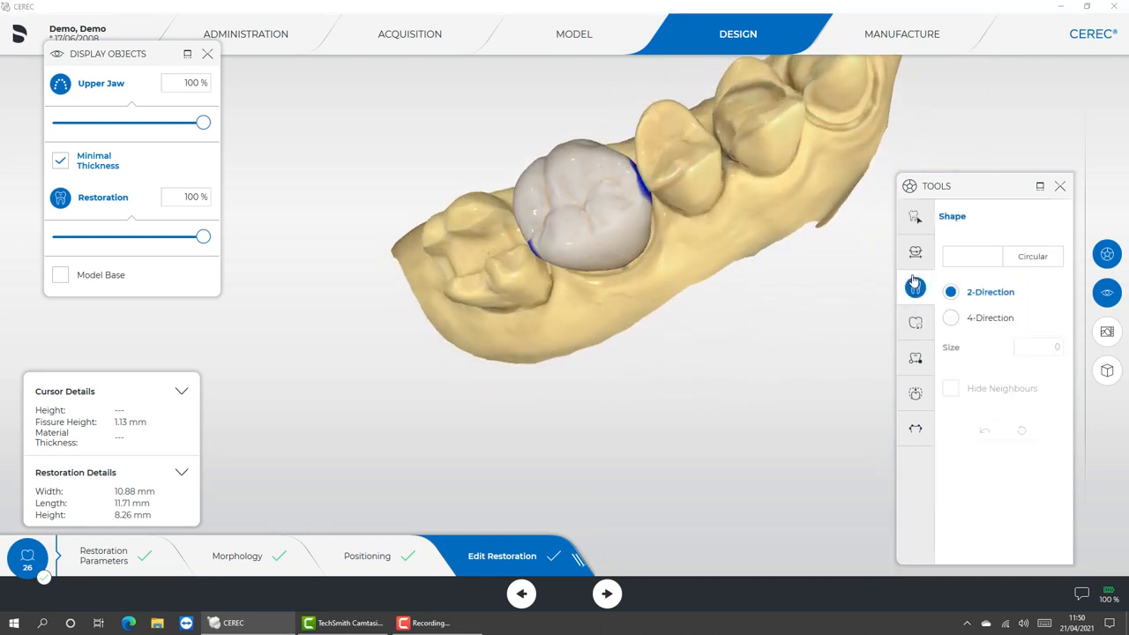
{"action": "left_click", "coordinate": [965, 258]}
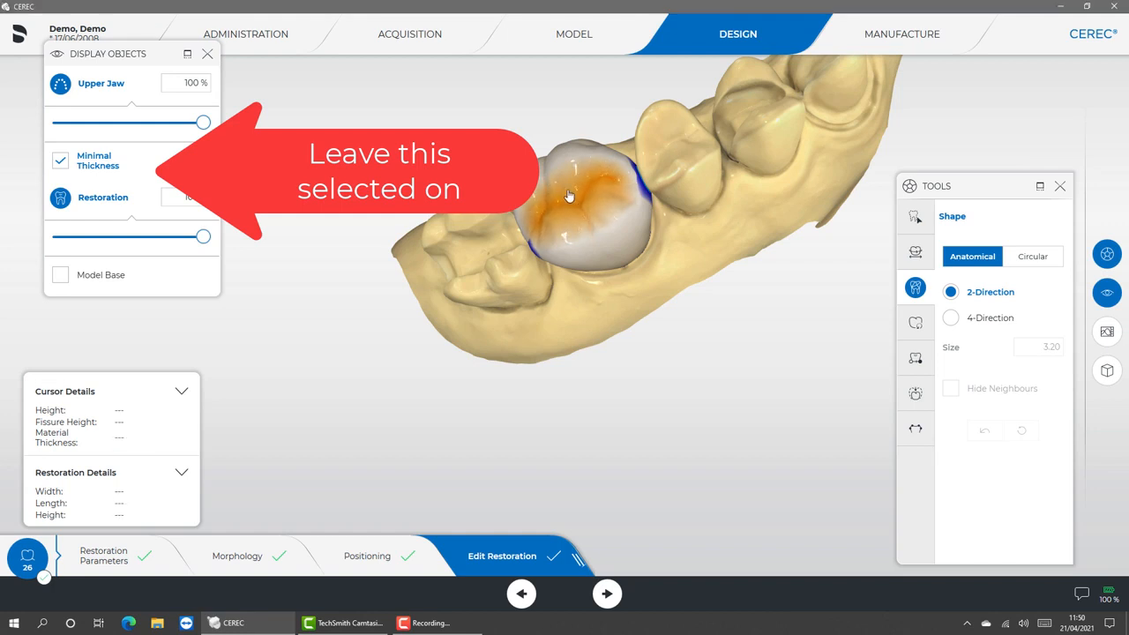
{"action": "left_click_drag", "start_coordinate": [569, 196], "coordinate": [597, 219]}
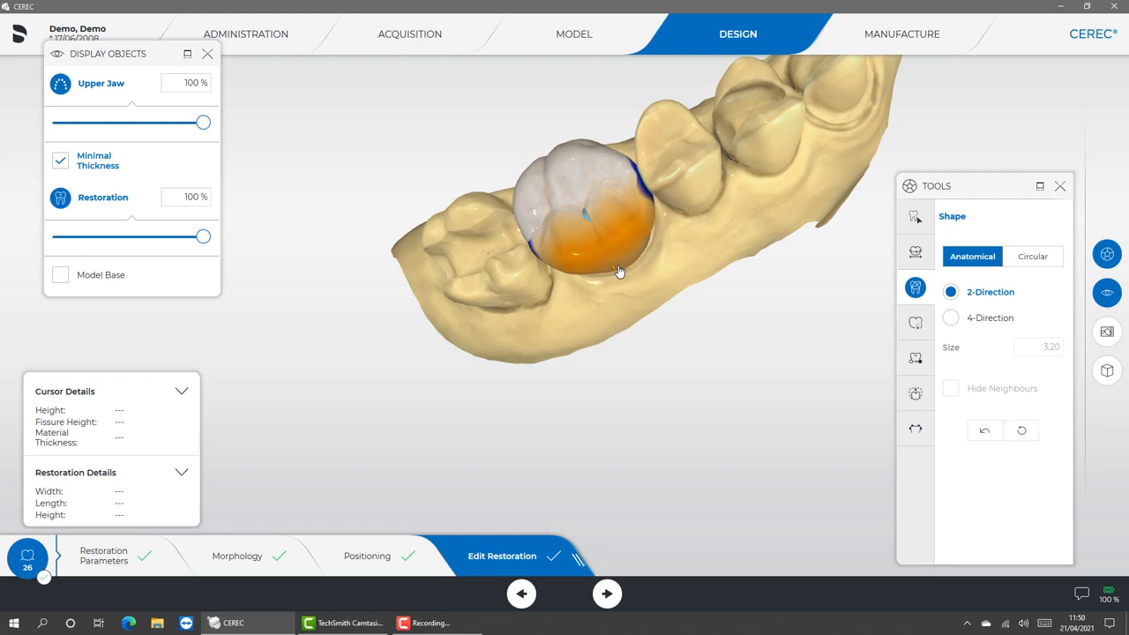
{"action": "mouse_move", "coordinate": [619, 271]}
{"action": "left_mouse_down"}
{"action": "mouse_move", "coordinate": [588, 236]}
{"action": "mouse_move", "coordinate": [605, 257]}
{"action": "left_mouse_up"}
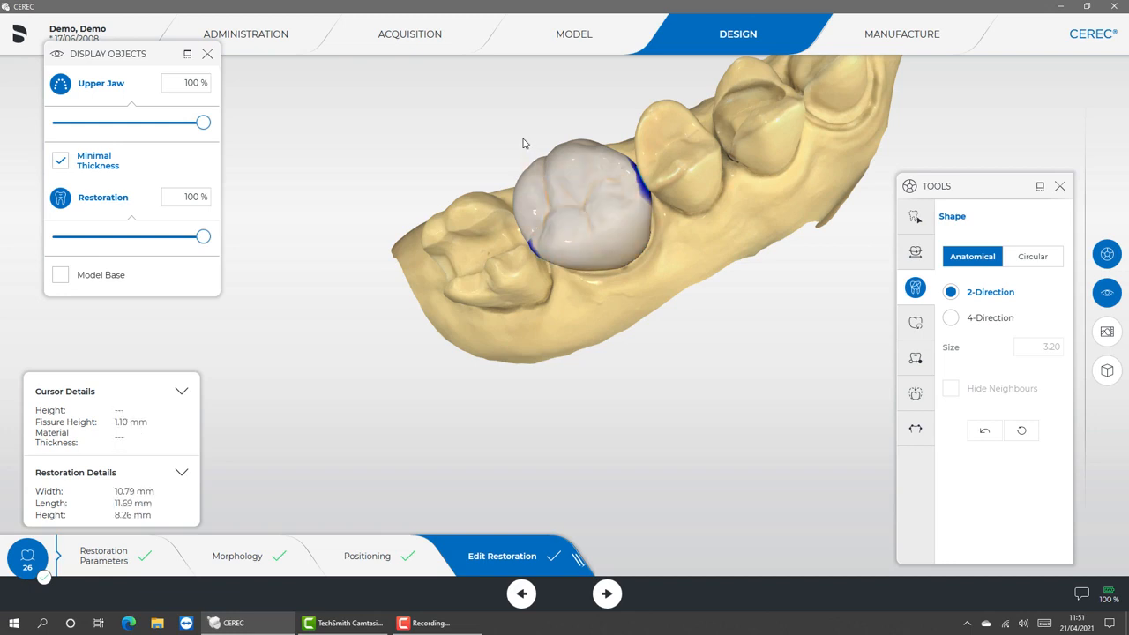
{"action": "middle_click_drag", "start_coordinate": [524, 150], "coordinate": [558, 201]}
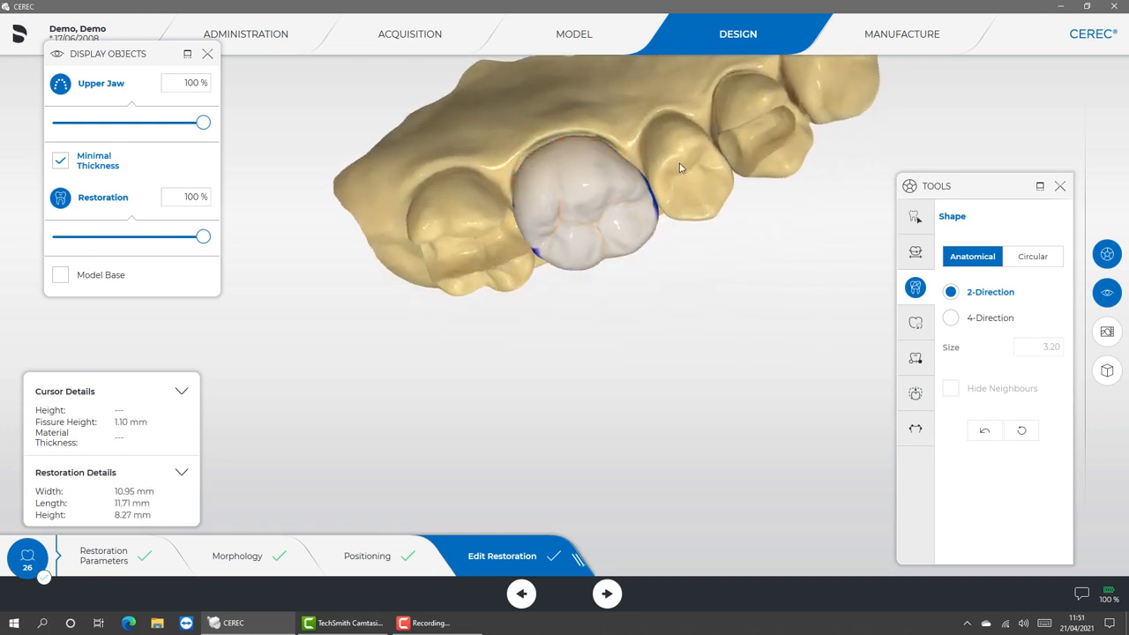
- Hide the upper jaw to expose the crown's contact area towards the premolar
{"action": "left_click_drag", "start_coordinate": [660, 180], "coordinate": [628, 189]}
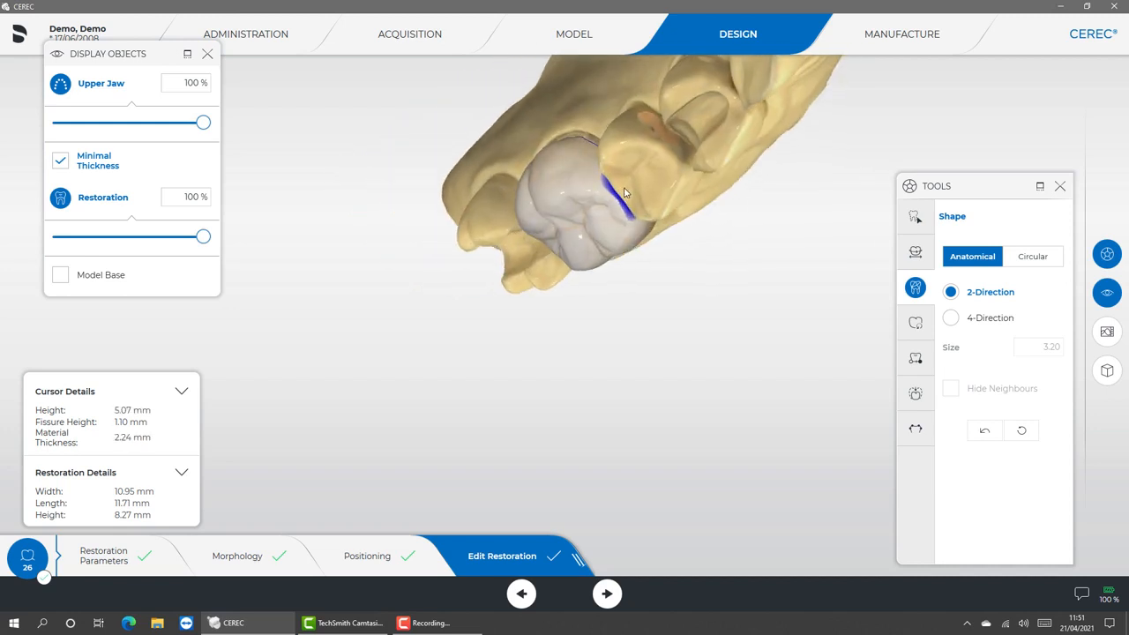
{"action": "left_click", "coordinate": [60, 85]}
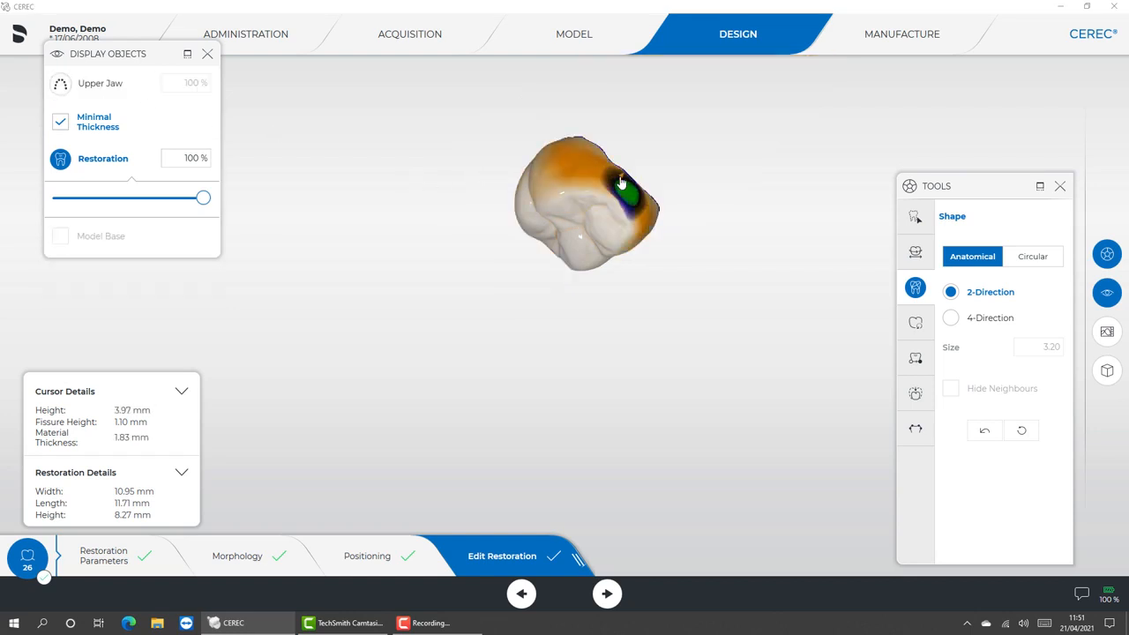
- Try enlarging both contact areas with the Shape tool in Anatomical mode and reset all Shape changes
{"action": "left_click", "coordinate": [621, 188]}
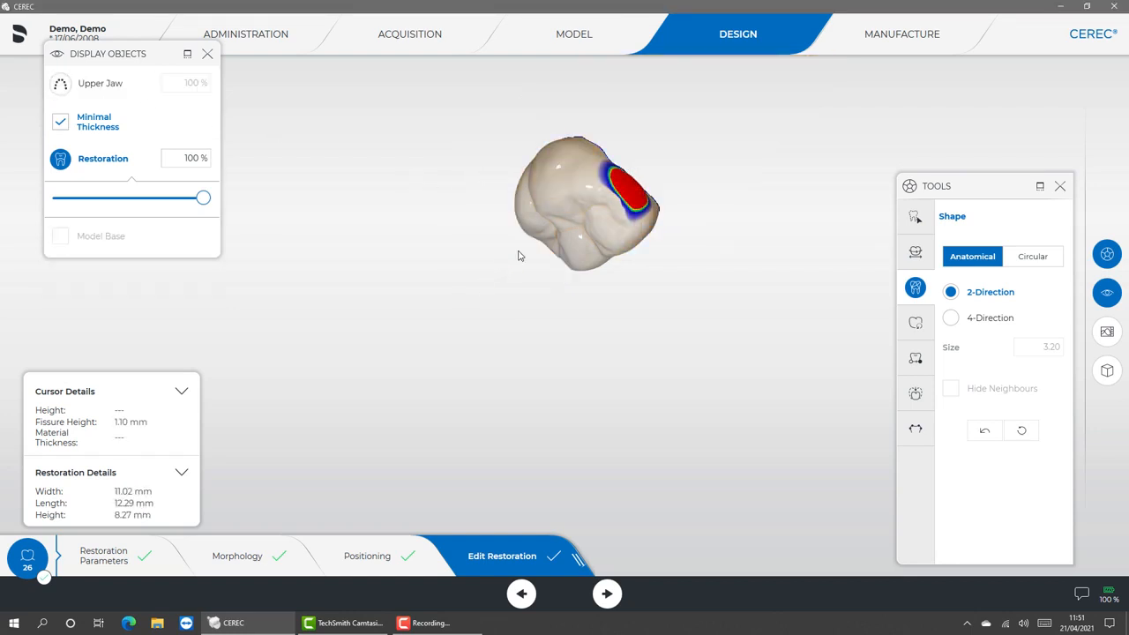
{"action": "right_click_drag", "start_coordinate": [521, 253], "coordinate": [623, 138]}
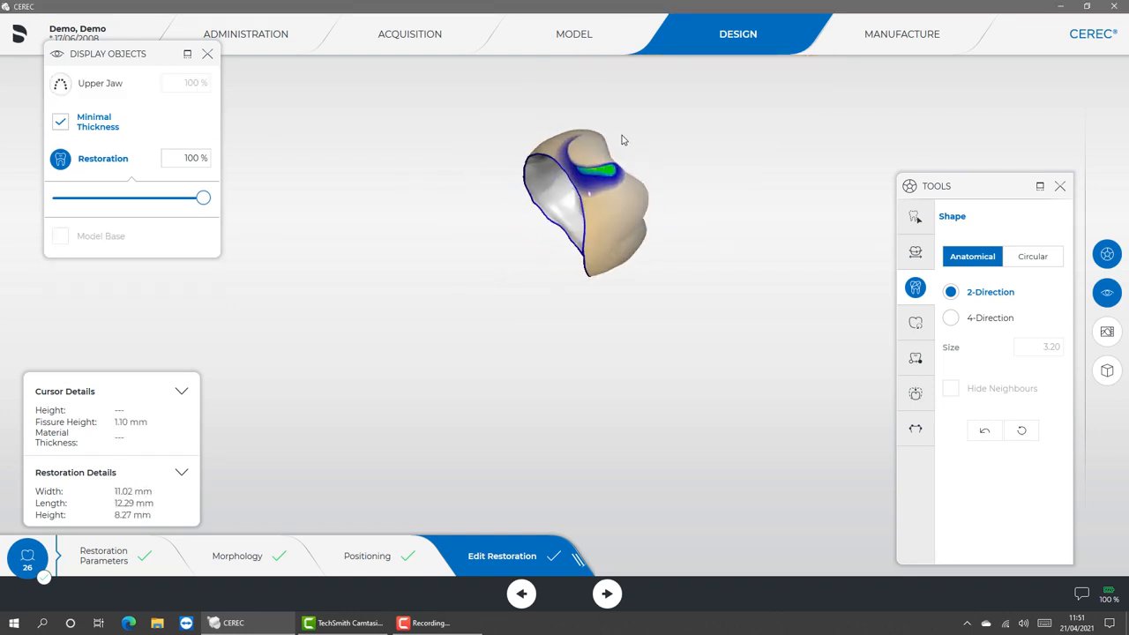
{"action": "left_click", "coordinate": [548, 191]}
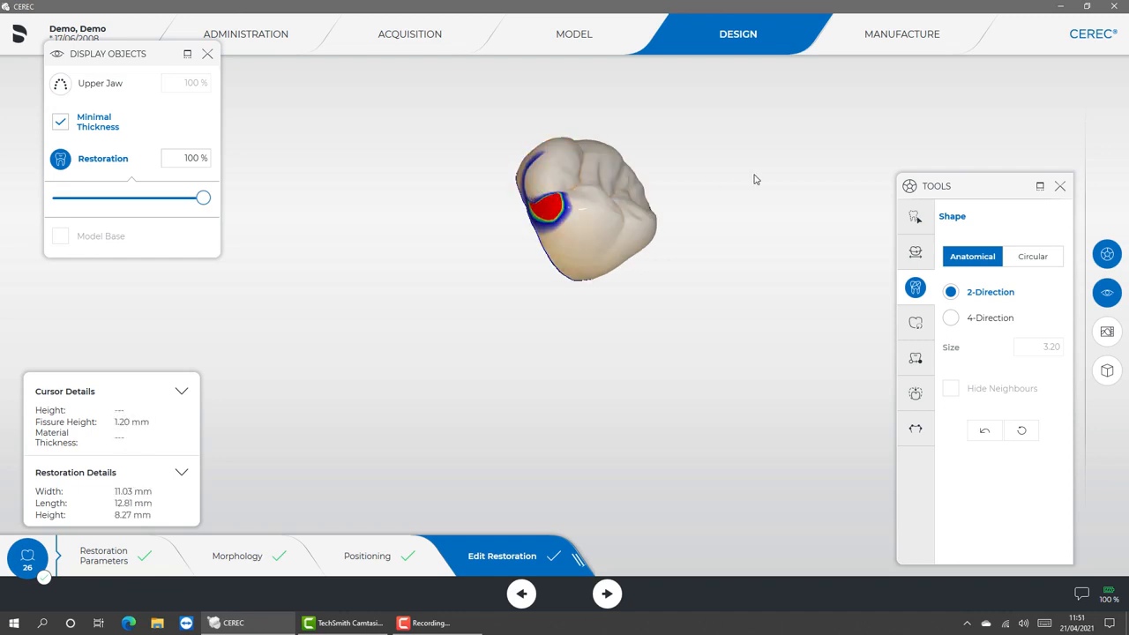
{"action": "right_click_drag", "start_coordinate": [754, 179], "coordinate": [719, 176]}
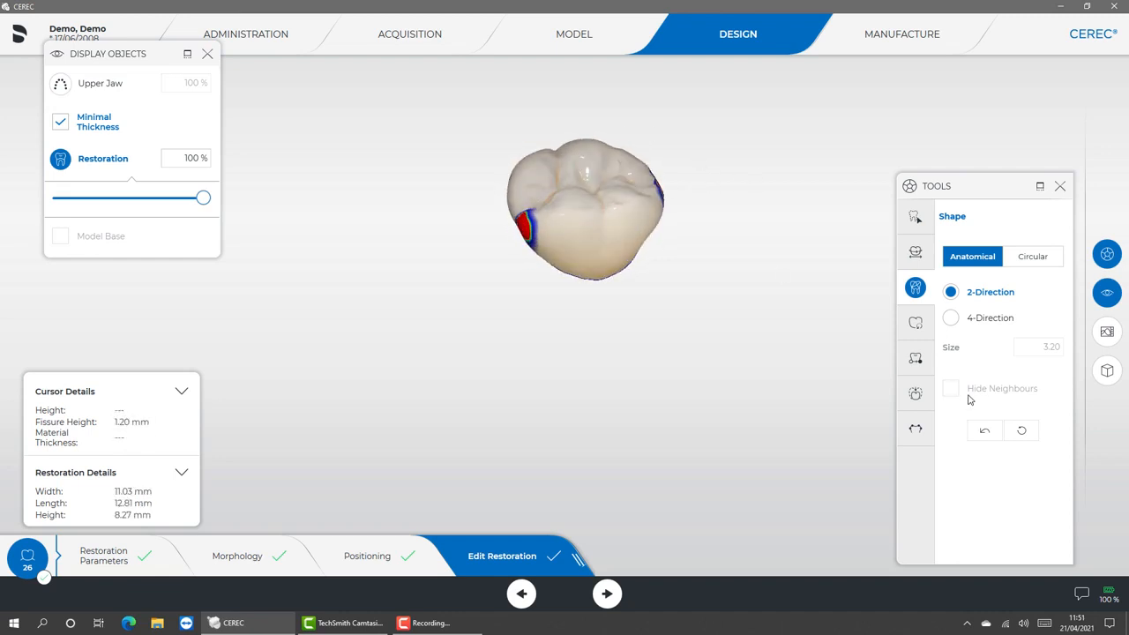
{"action": "left_click", "coordinate": [1021, 432]}
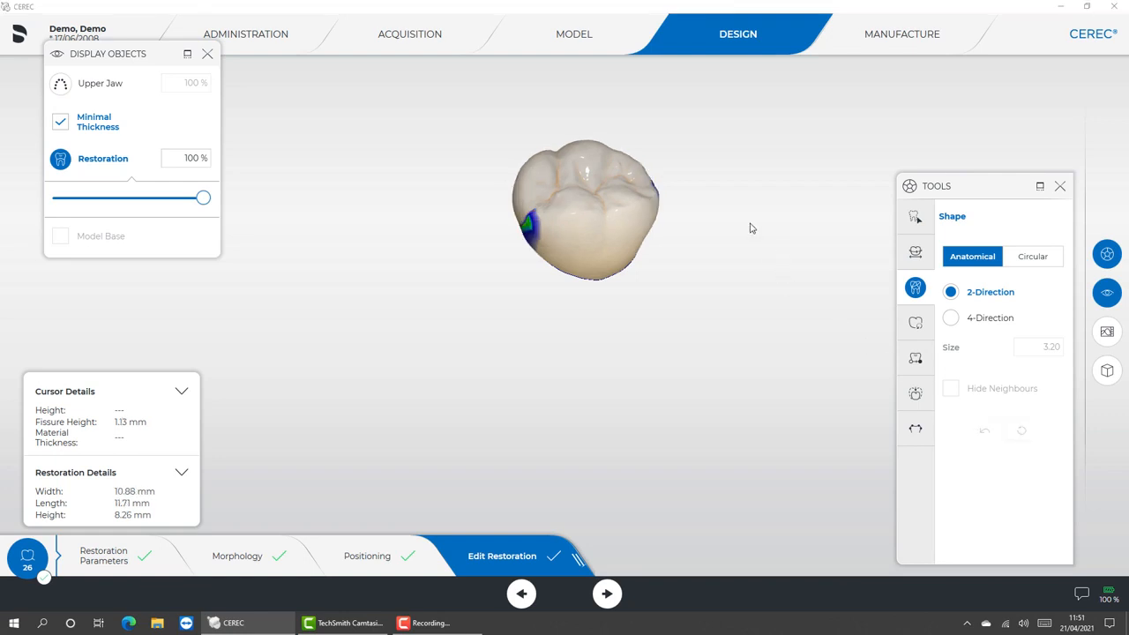
- Reduce the contact area towards the premolar with the Shape tool in Circular mode at size 3.50
{"action": "left_click", "coordinate": [1023, 258]}
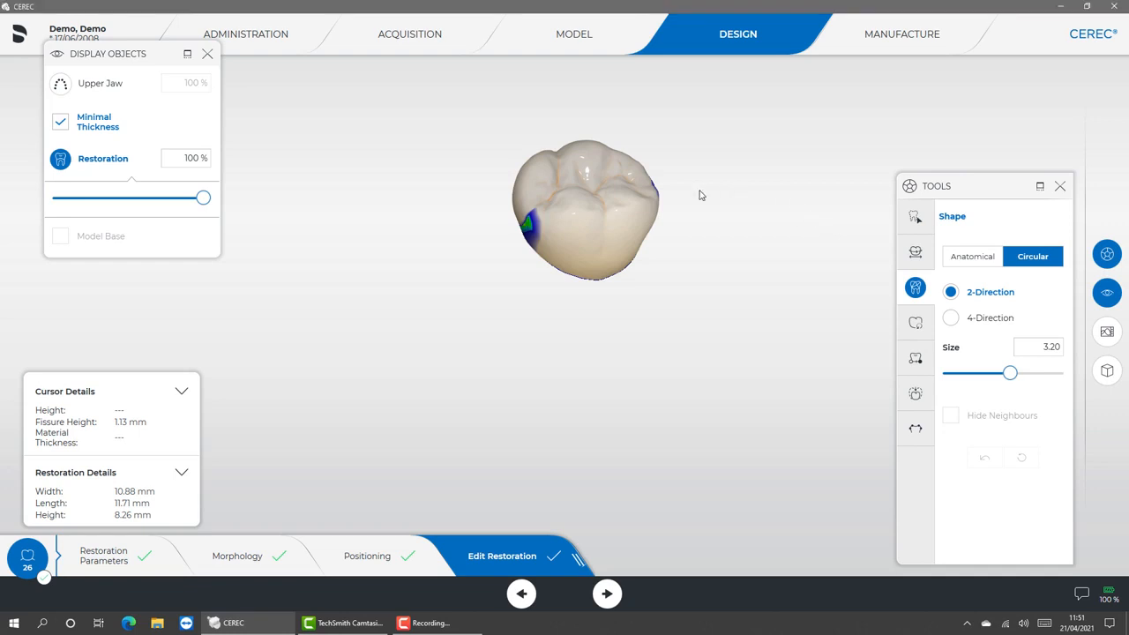
{"action": "middle_click_drag", "start_coordinate": [702, 194], "coordinate": [579, 232]}
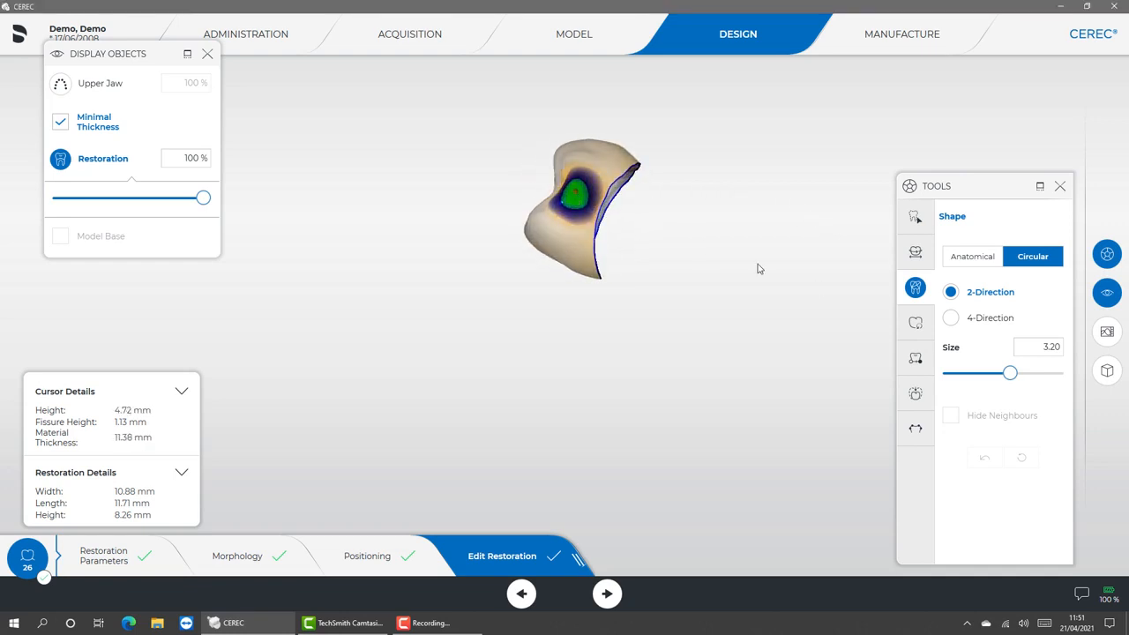
{"action": "mouse_move", "coordinate": [1010, 376]}
{"action": "left_mouse_down"}
{"action": "mouse_move", "coordinate": [953, 378]}
{"action": "mouse_move", "coordinate": [1046, 371]}
{"action": "mouse_move", "coordinate": [1019, 373]}
{"action": "left_mouse_up"}
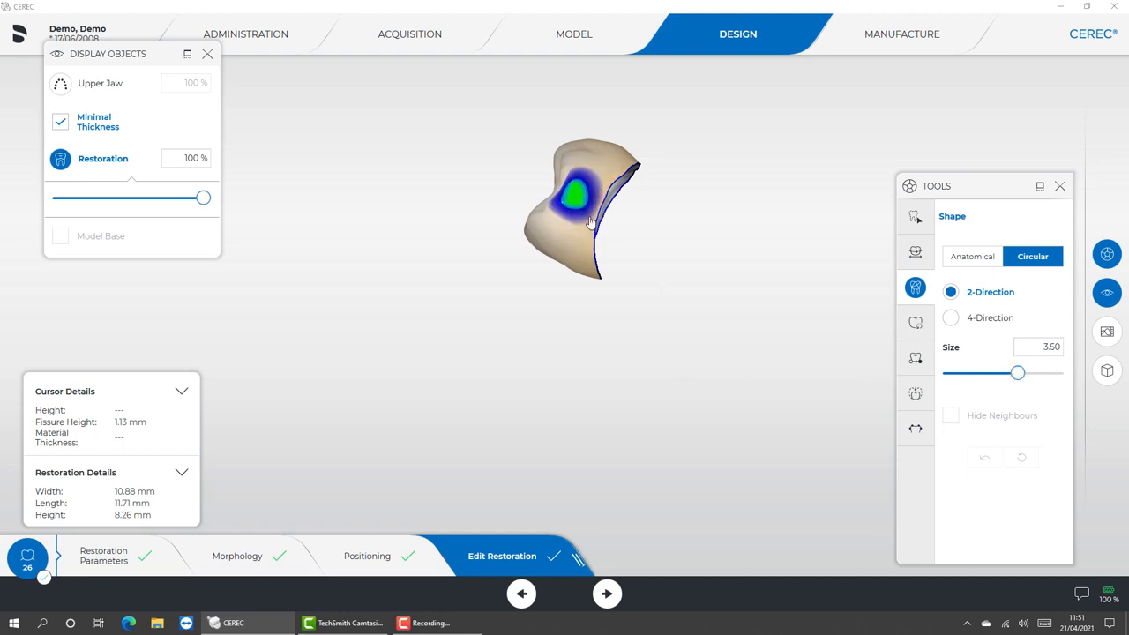
{"action": "mouse_move", "coordinate": [575, 200]}
{"action": "left_mouse_down"}
{"action": "mouse_move", "coordinate": [559, 189]}
{"action": "mouse_move", "coordinate": [560, 174]}
{"action": "mouse_move", "coordinate": [661, 200]}
{"action": "mouse_move", "coordinate": [614, 202]}
{"action": "mouse_move", "coordinate": [637, 203]}
{"action": "left_mouse_up"}
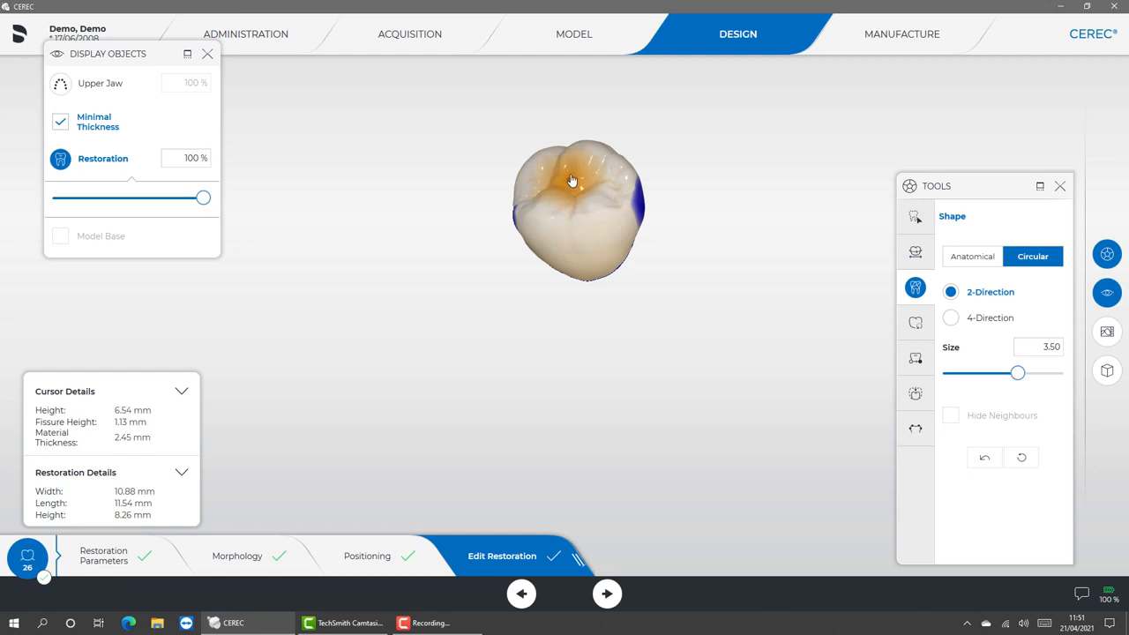
- Lower the crown's cusp and slightly adjust the contact area towards the rear molar with the Circular Shape tool
{"action": "left_click_drag", "start_coordinate": [590, 150], "coordinate": [596, 161]}
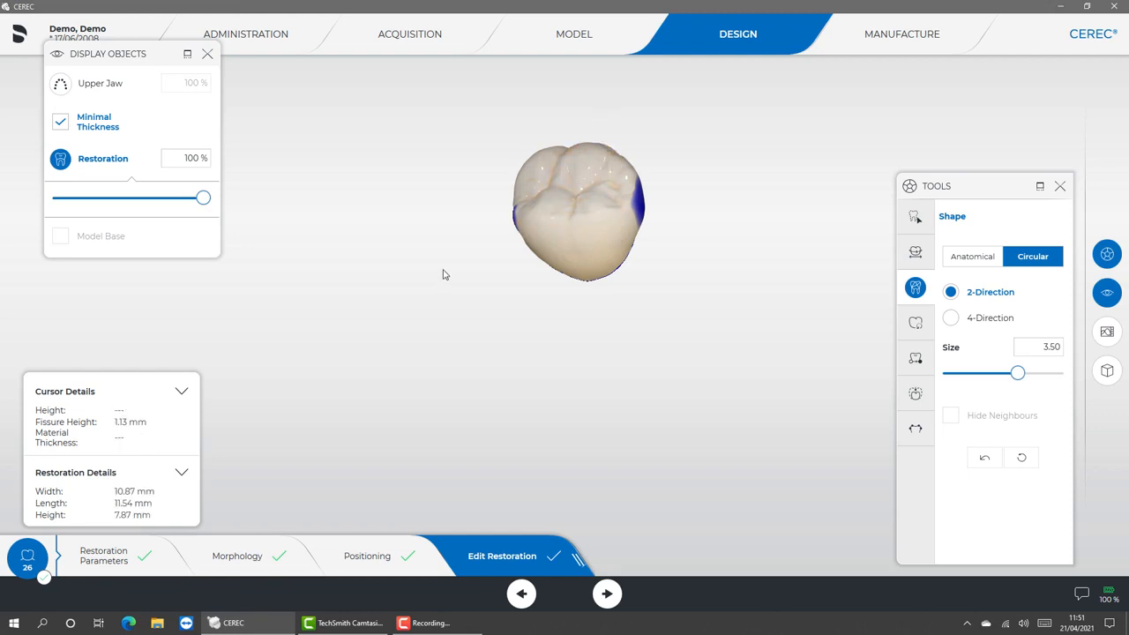
{"action": "left_click_drag", "start_coordinate": [444, 271], "coordinate": [545, 241]}
{"action": "left_click_drag", "start_coordinate": [541, 187], "coordinate": [541, 186]}
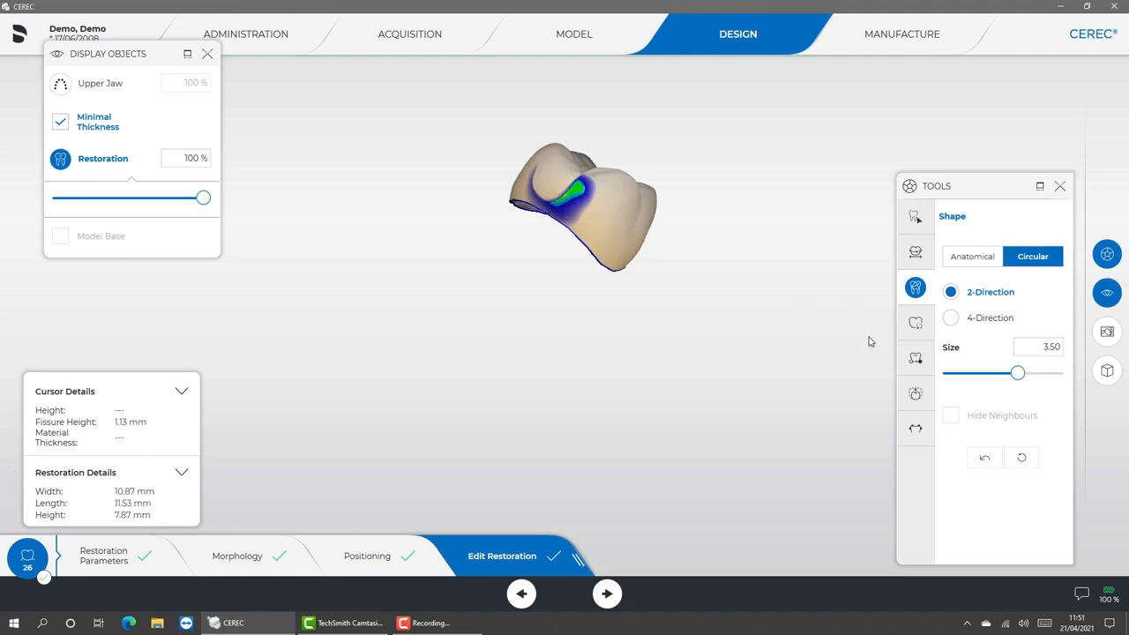
- Try other Biogeneric Variation settings on the crown, including 0.39, and reset the variation
{"action": "left_click", "coordinate": [916, 323]}
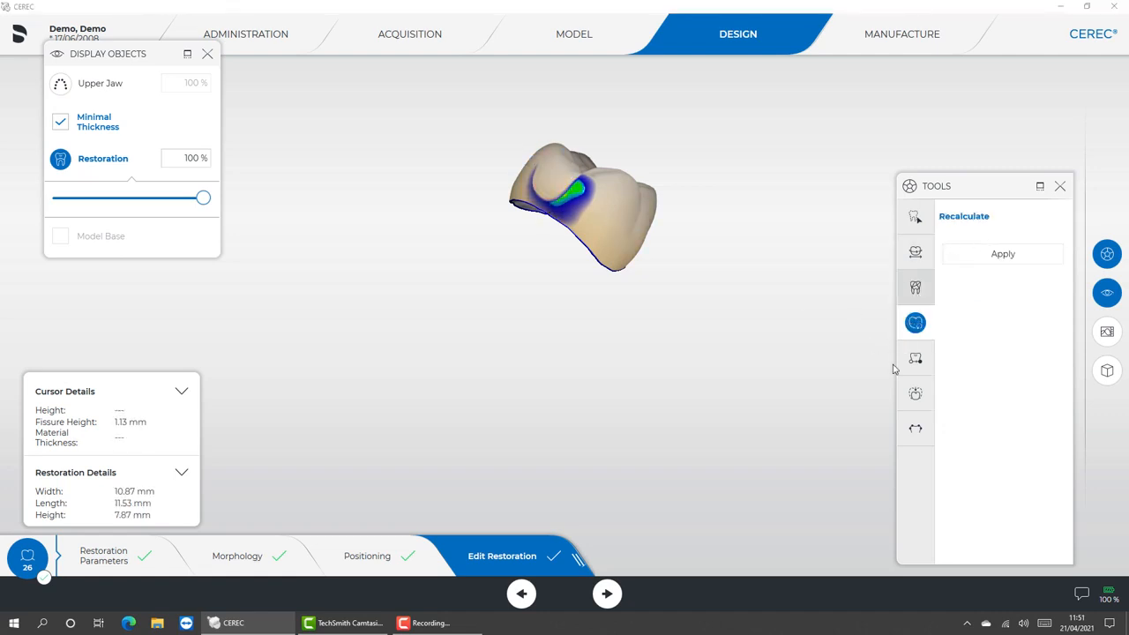
{"action": "left_click", "coordinate": [917, 360]}
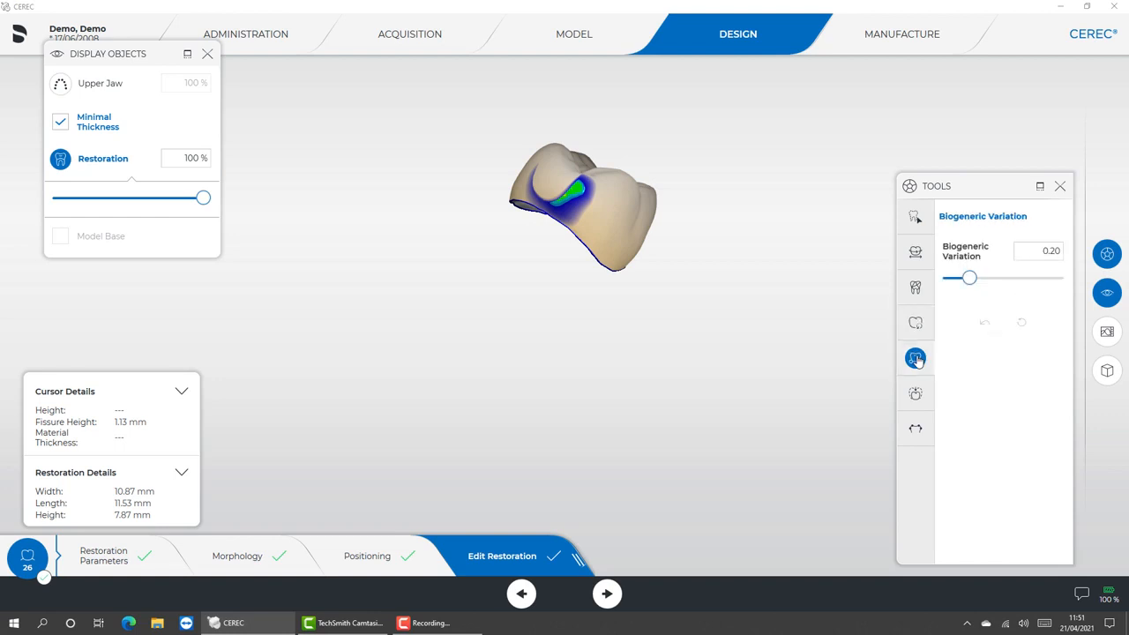
{"action": "left_click_drag", "start_coordinate": [820, 205], "coordinate": [766, 340]}
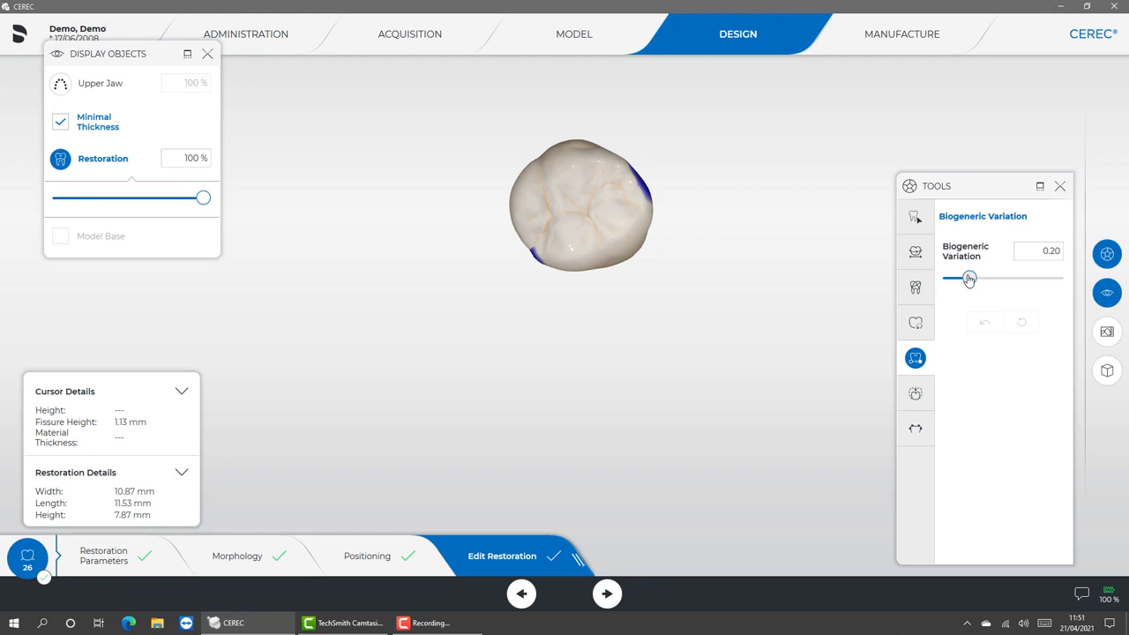
{"action": "mouse_move", "coordinate": [969, 279]}
{"action": "left_mouse_down"}
{"action": "mouse_move", "coordinate": [1055, 279]}
{"action": "mouse_move", "coordinate": [938, 286]}
{"action": "mouse_move", "coordinate": [979, 278]}
{"action": "mouse_move", "coordinate": [967, 280]}
{"action": "left_mouse_up"}
{"action": "left_click", "coordinate": [1021, 322]}
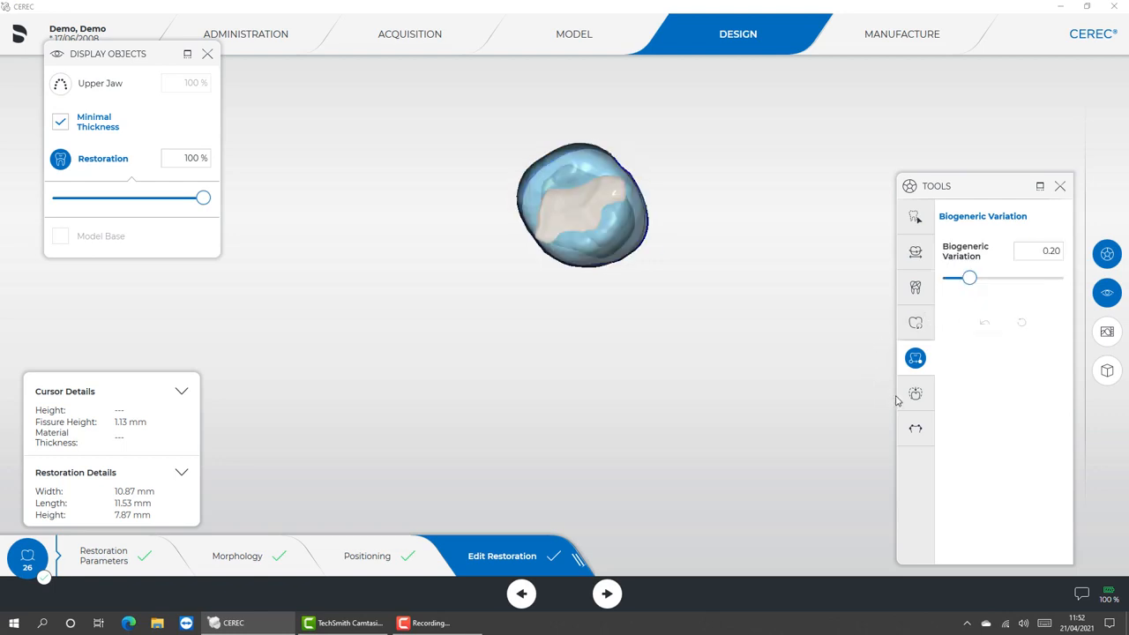
{"action": "left_click", "coordinate": [993, 280]}
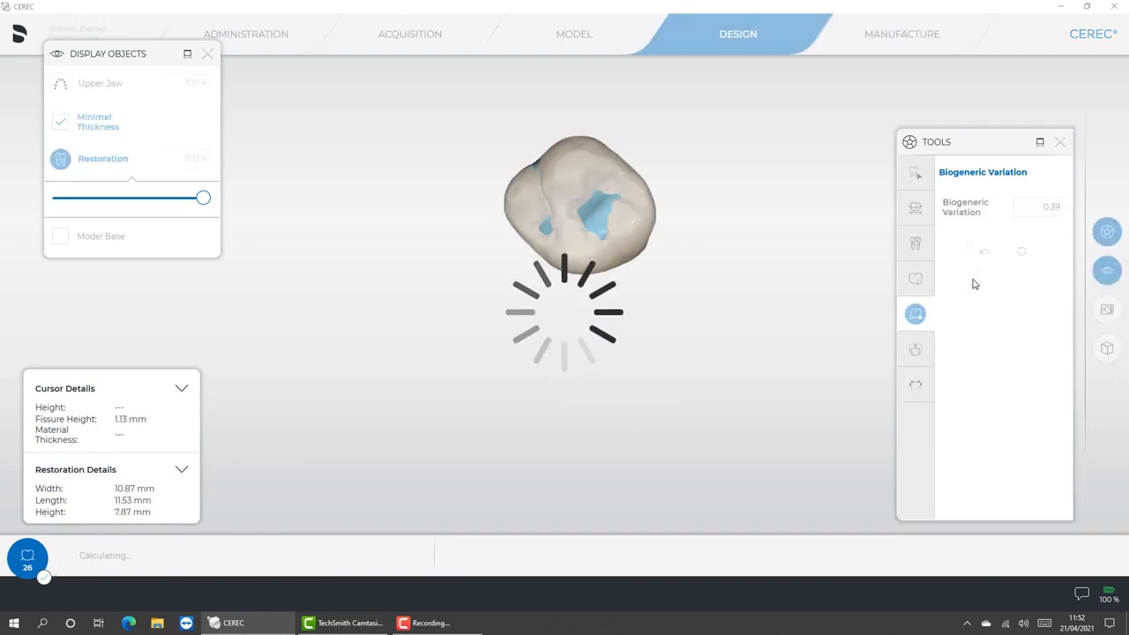
{"action": "left_click", "coordinate": [1027, 254]}
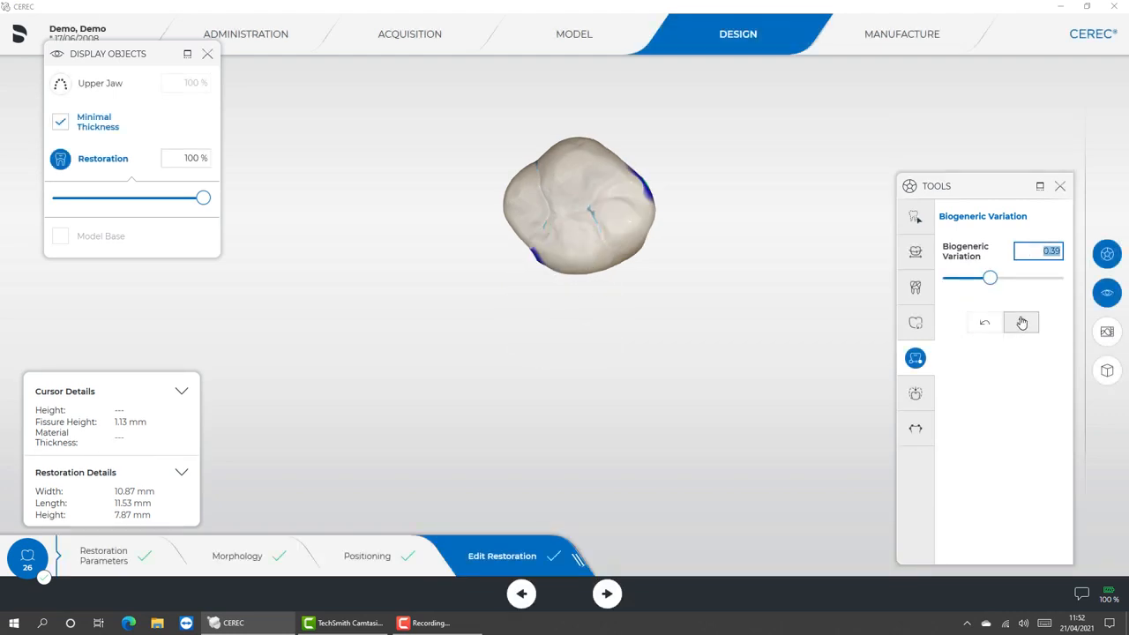
{"action": "left_click", "coordinate": [1022, 323]}
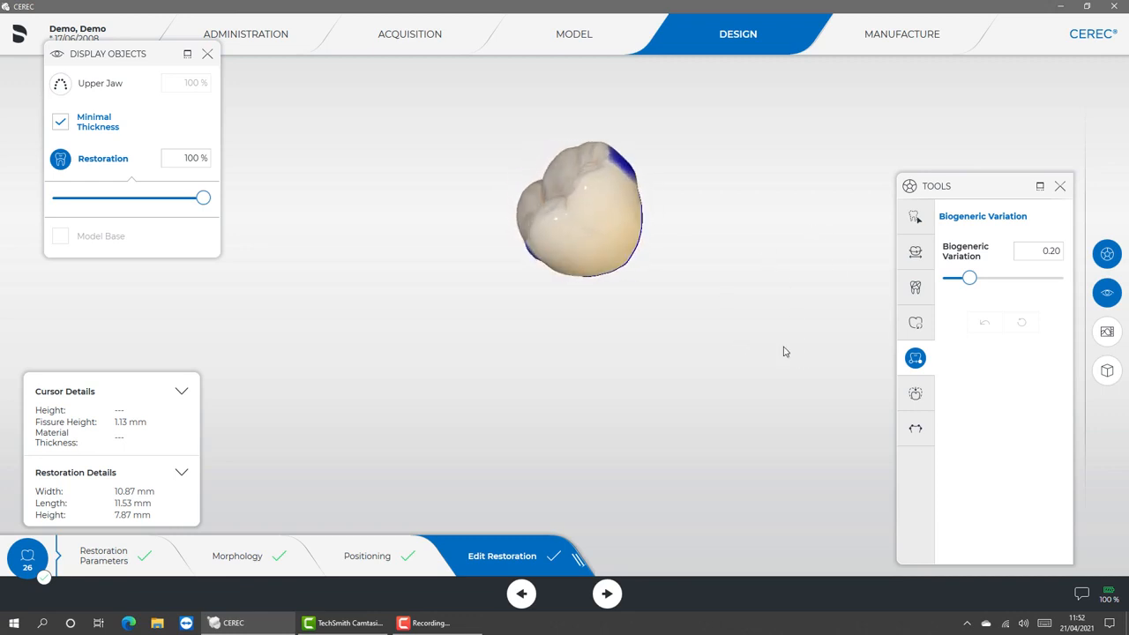
- Set the Reduce tool's reduction strength to 0.40 mm for the whole crown and check the contact area
{"action": "left_click", "coordinate": [918, 393]}
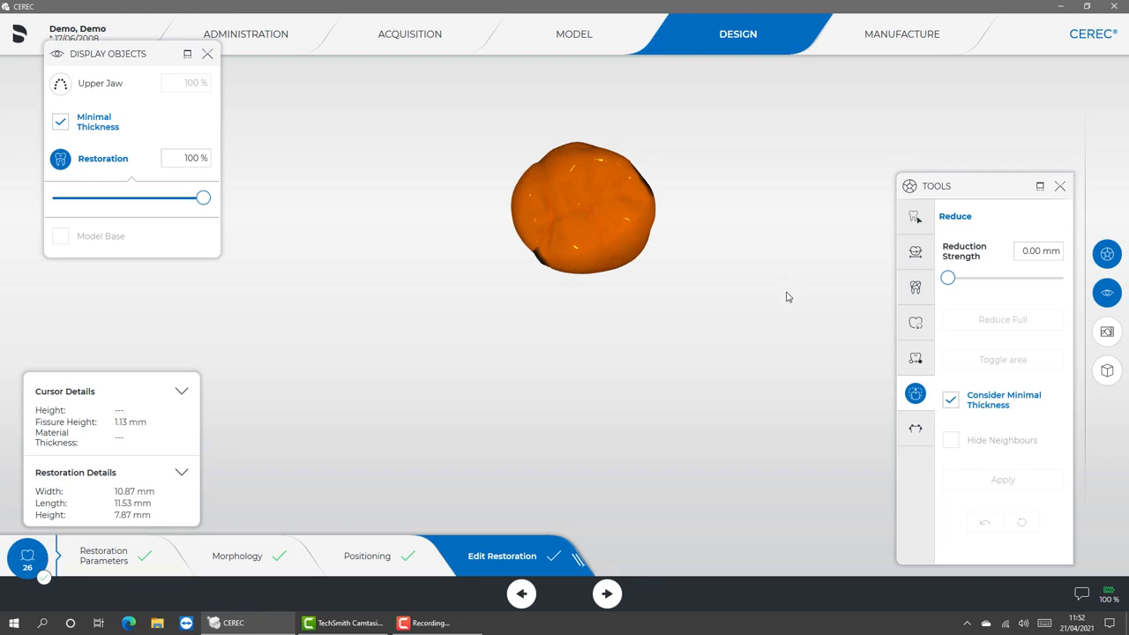
{"action": "left_click_drag", "start_coordinate": [773, 284], "coordinate": [744, 239]}
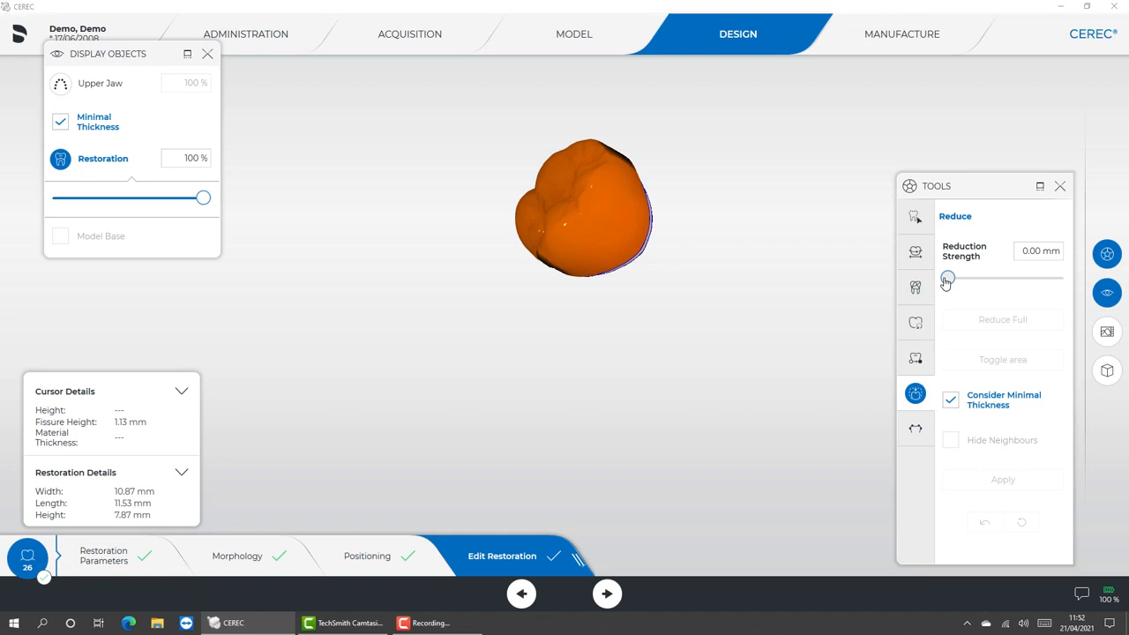
{"action": "left_click_drag", "start_coordinate": [947, 280], "coordinate": [1000, 280]}
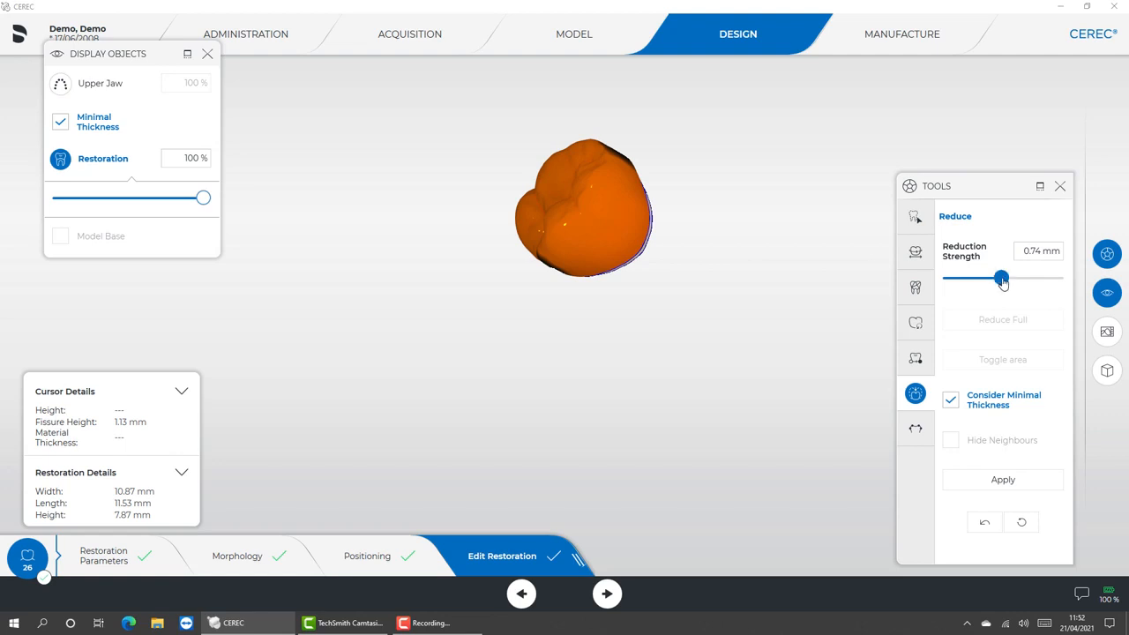
{"action": "left_click_drag", "start_coordinate": [1003, 281], "coordinate": [976, 280]}
{"action": "right_click_drag", "start_coordinate": [605, 255], "coordinate": [594, 285]}
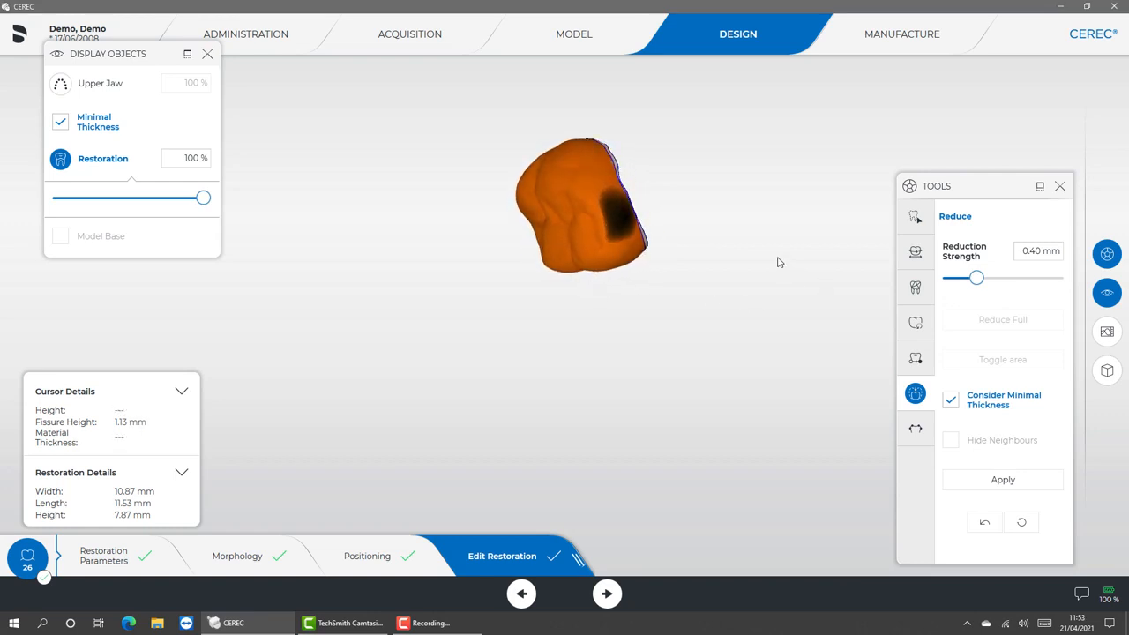
{"action": "right_click_drag", "start_coordinate": [716, 270], "coordinate": [776, 300]}
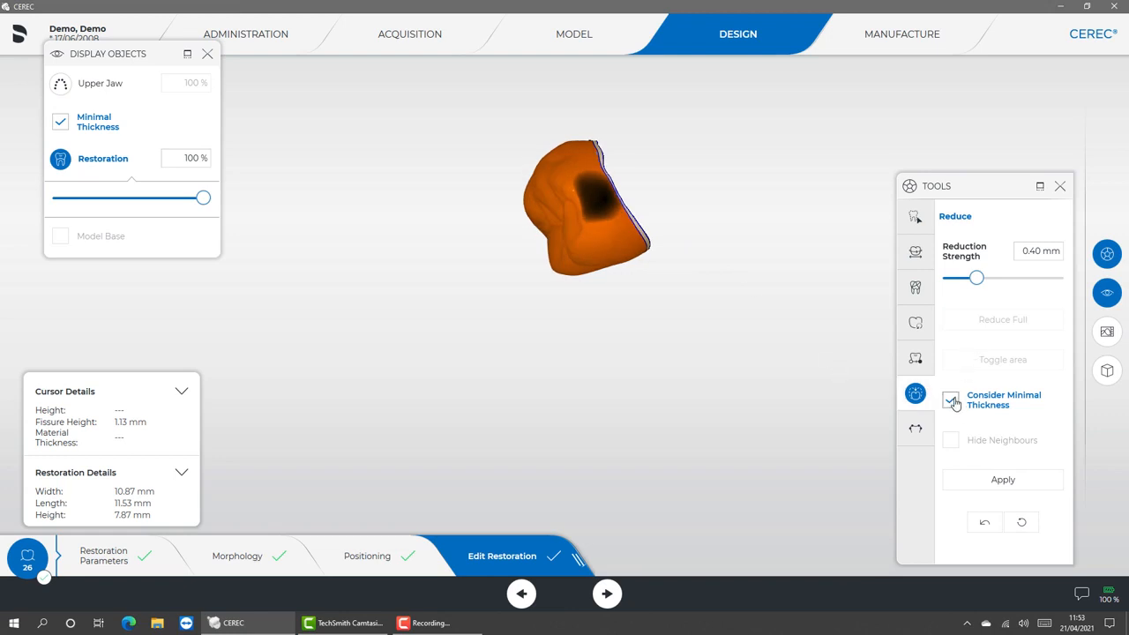
- Try a 1.50 mm reduction of the whole crown without considering minimal thickness, and reset it
{"action": "left_click", "coordinate": [951, 401]}
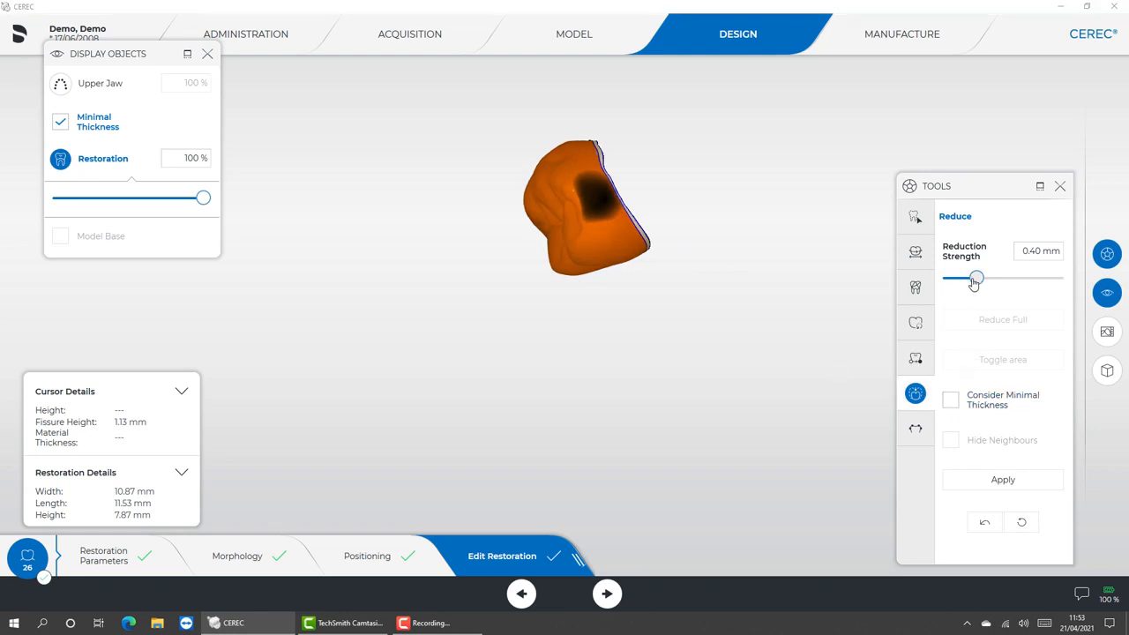
{"action": "left_click_drag", "start_coordinate": [975, 280], "coordinate": [1057, 280]}
{"action": "left_click_drag", "start_coordinate": [562, 273], "coordinate": [662, 211]}
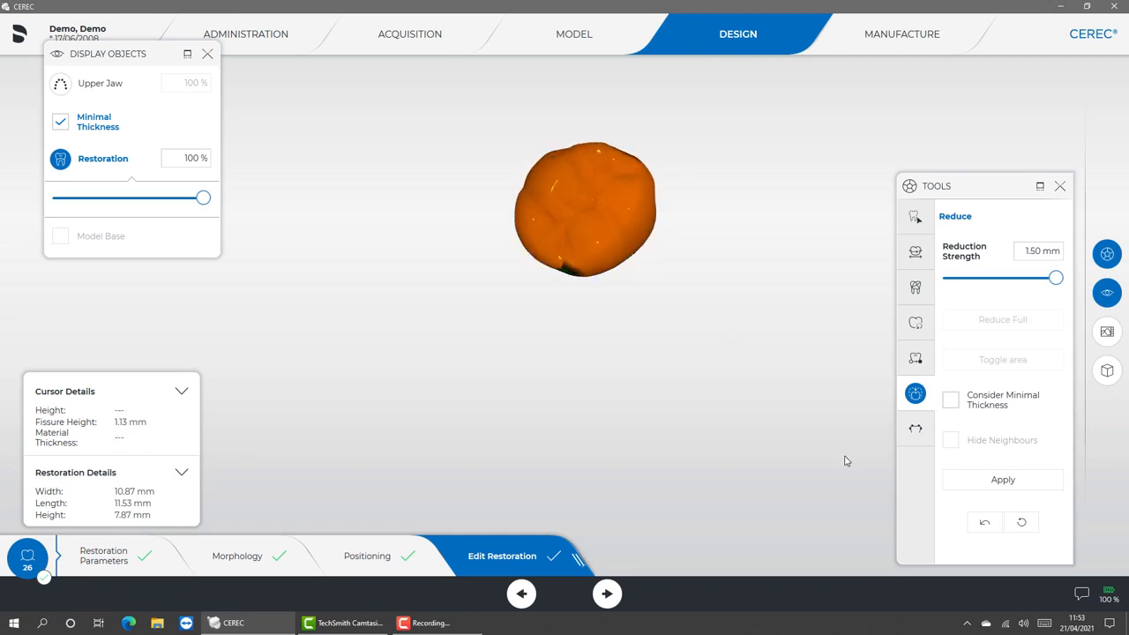
{"action": "left_click", "coordinate": [1004, 482]}
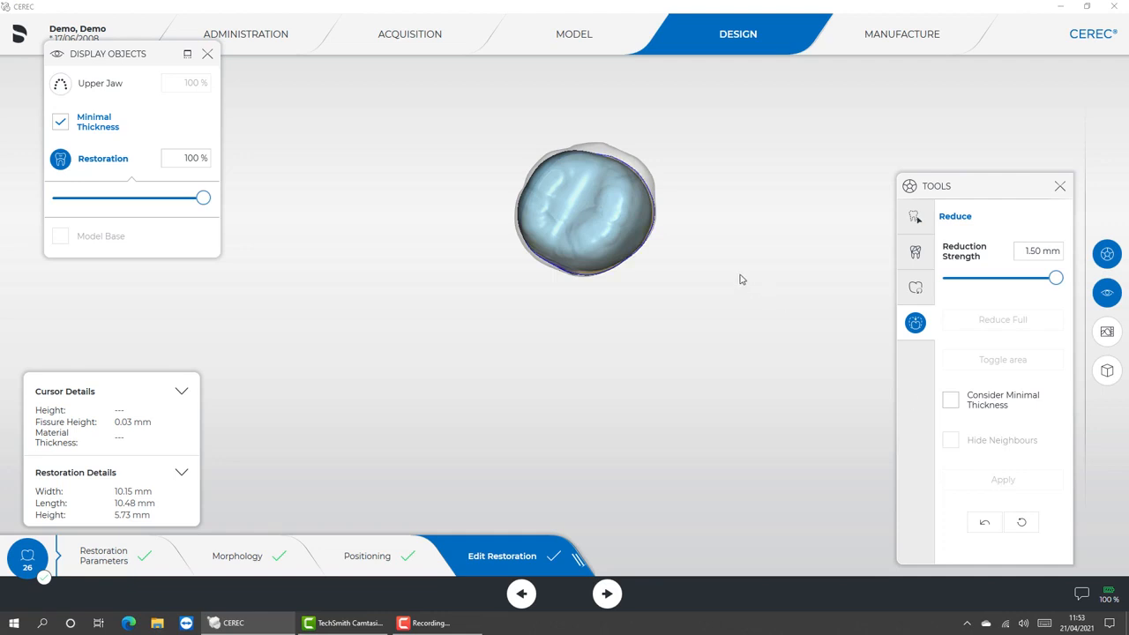
{"action": "left_click_drag", "start_coordinate": [565, 358], "coordinate": [406, 221]}
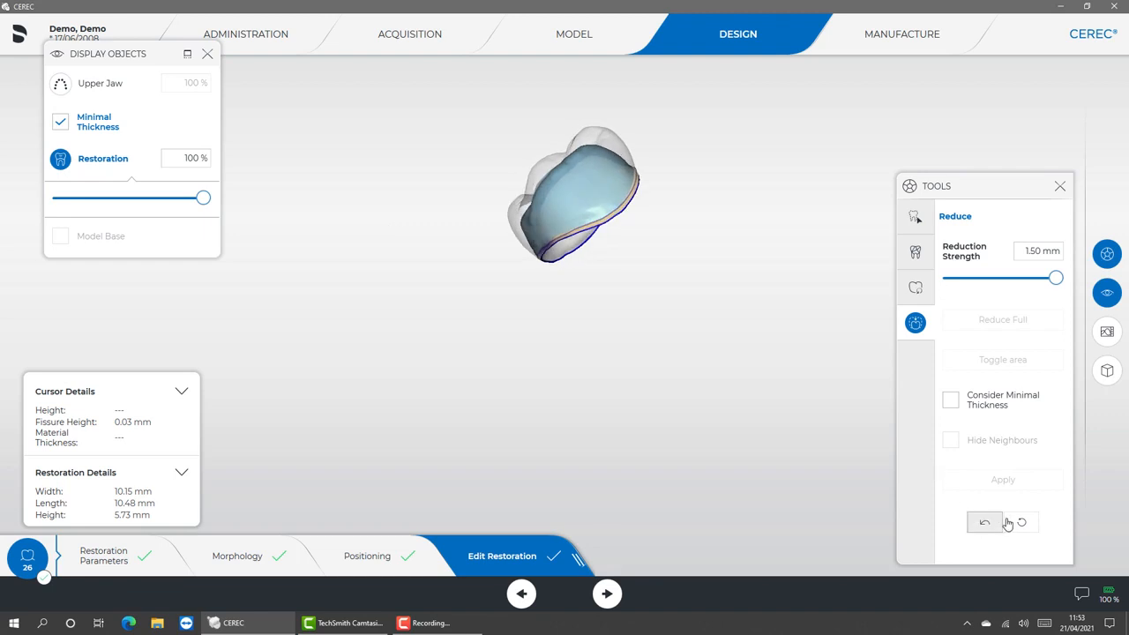
{"action": "left_click", "coordinate": [1024, 524]}
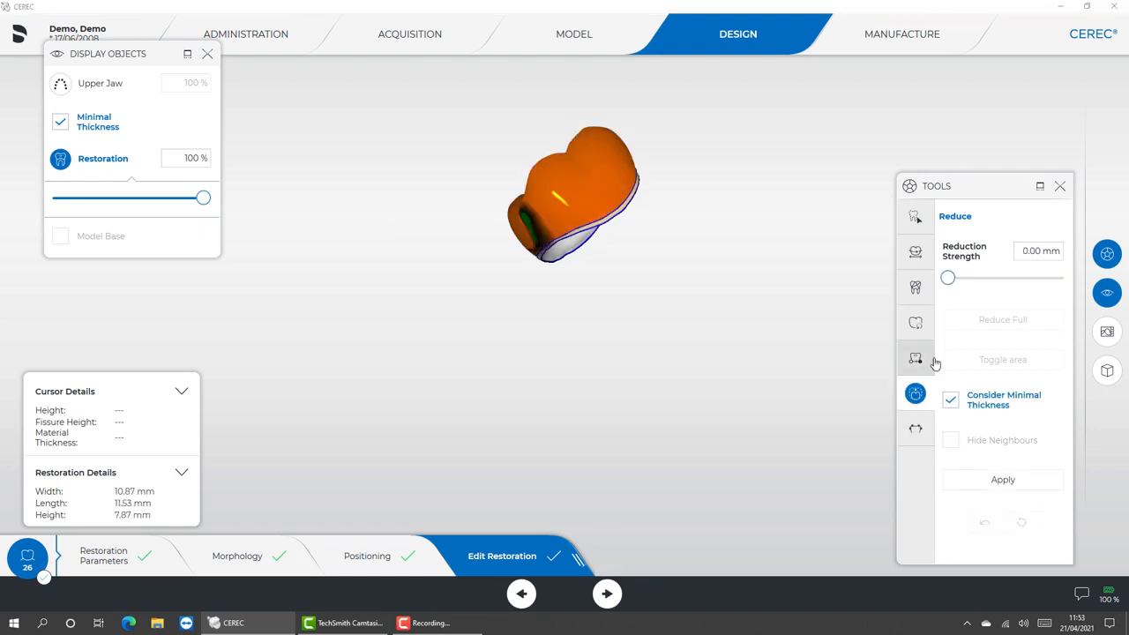
- Adjust the crown's mesial and distal contacts automatically with the Adjust Contacts tool and check them from several sides
{"action": "left_click", "coordinate": [917, 429]}
{"action": "left_click", "coordinate": [948, 254]}
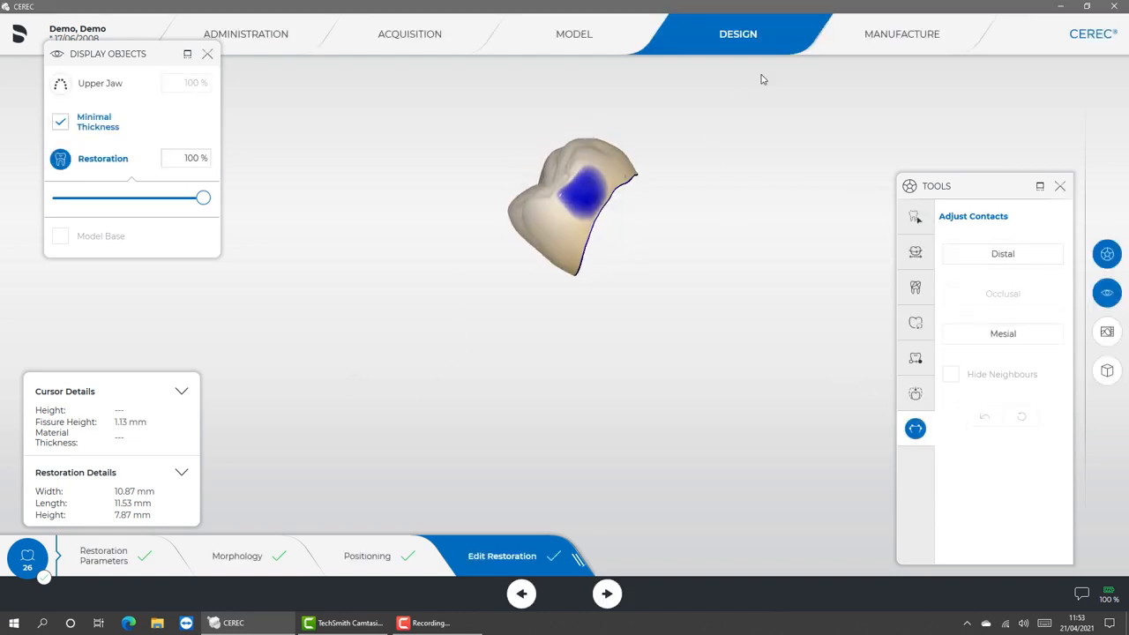
{"action": "left_click", "coordinate": [996, 337]}
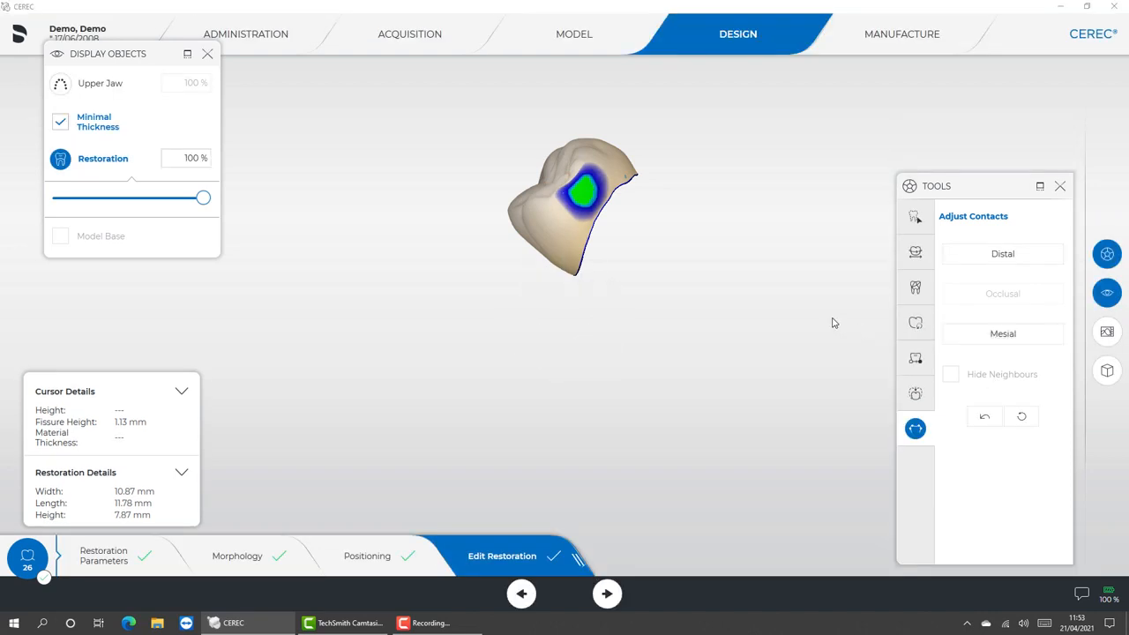
{"action": "left_click_drag", "start_coordinate": [642, 290], "coordinate": [617, 243]}
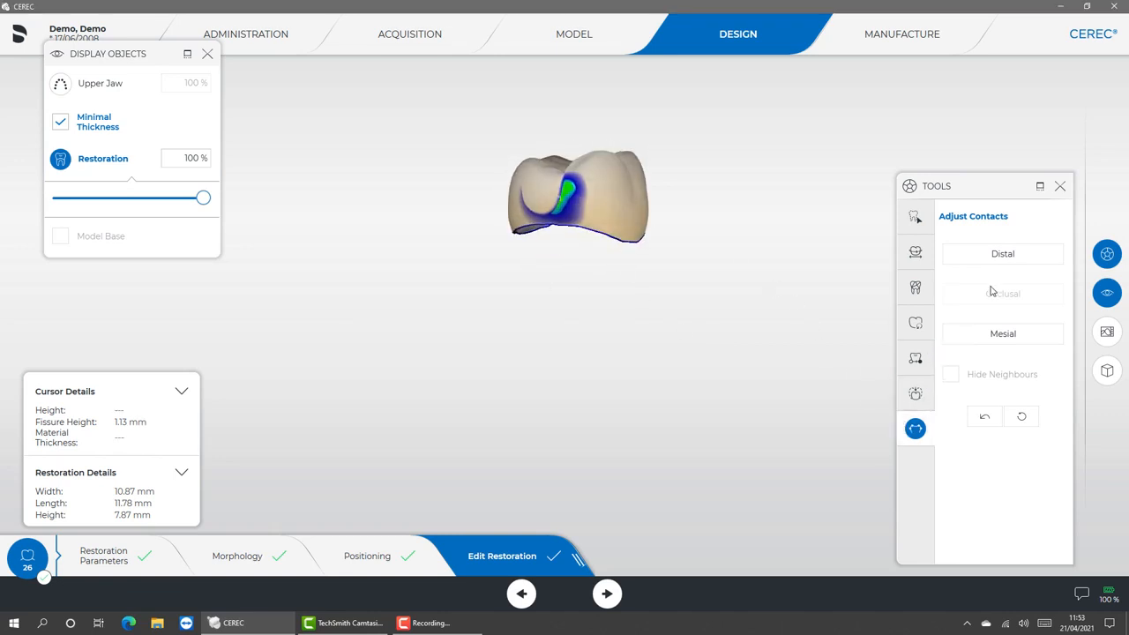
{"action": "left_click", "coordinate": [992, 256]}
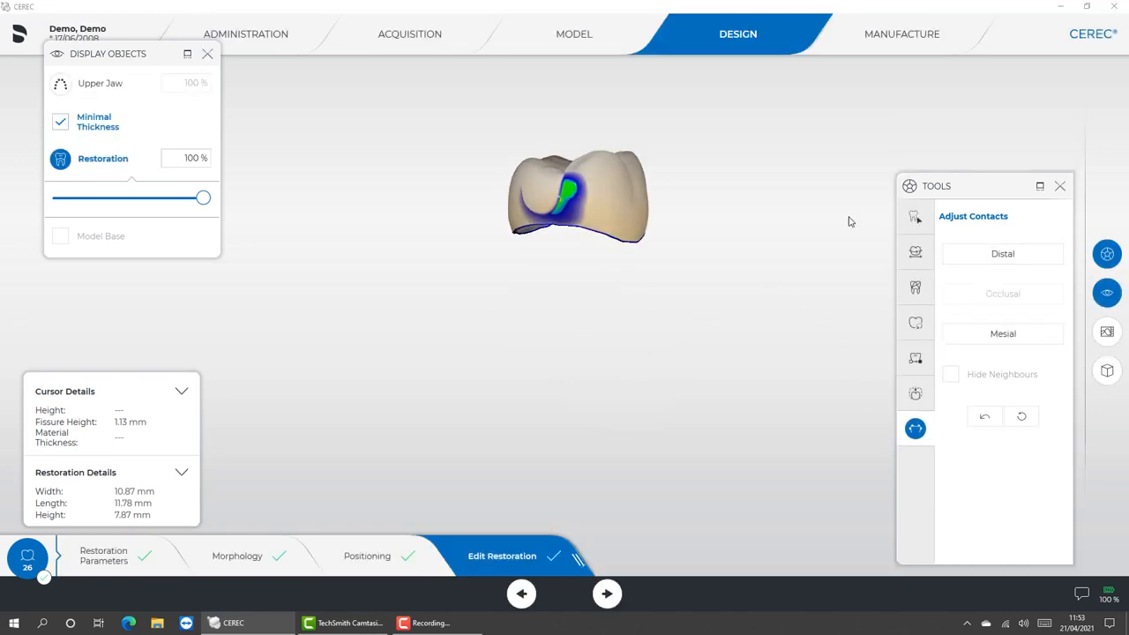
{"action": "left_click_drag", "start_coordinate": [714, 256], "coordinate": [627, 152]}
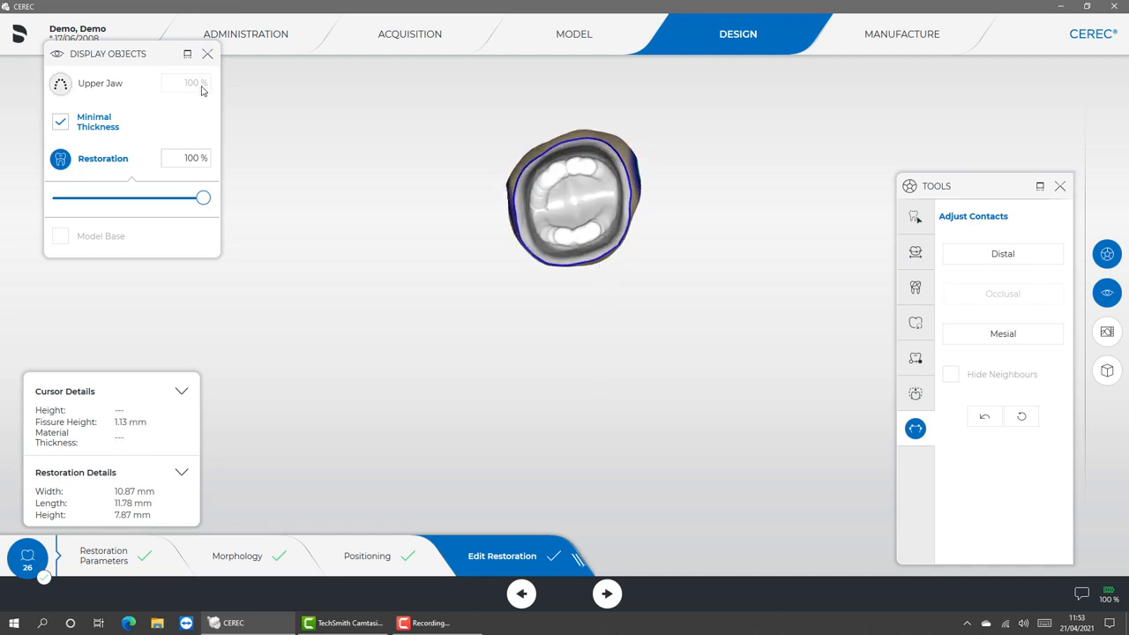
- Save the crown case and proceed to the Manufacture phase
{"action": "left_click", "coordinate": [18, 39]}
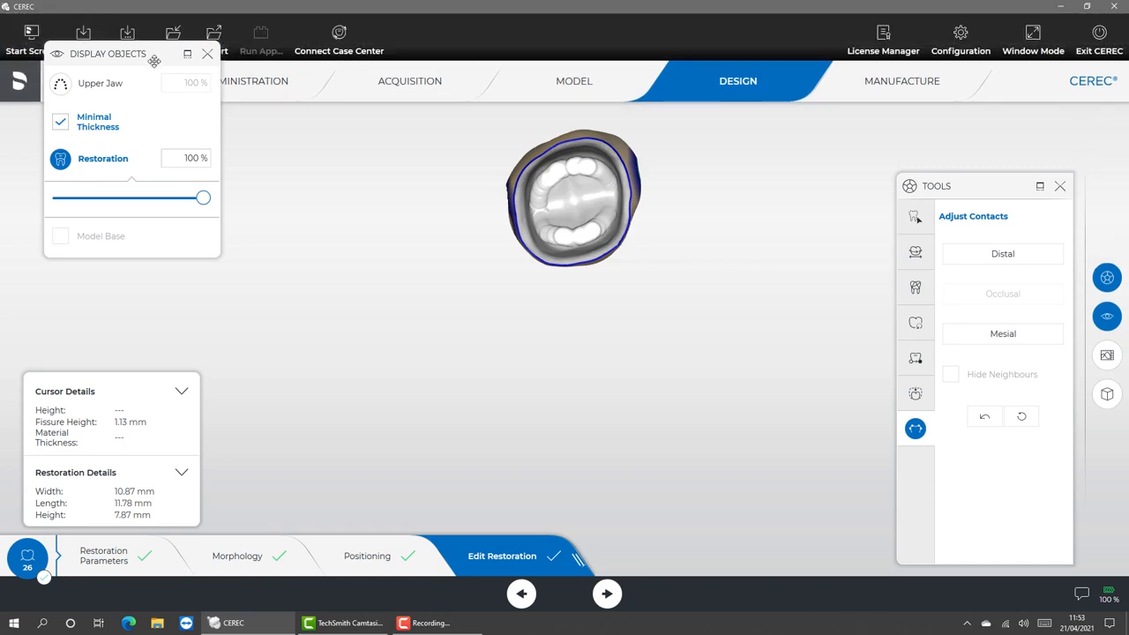
{"action": "left_click", "coordinate": [82, 39]}
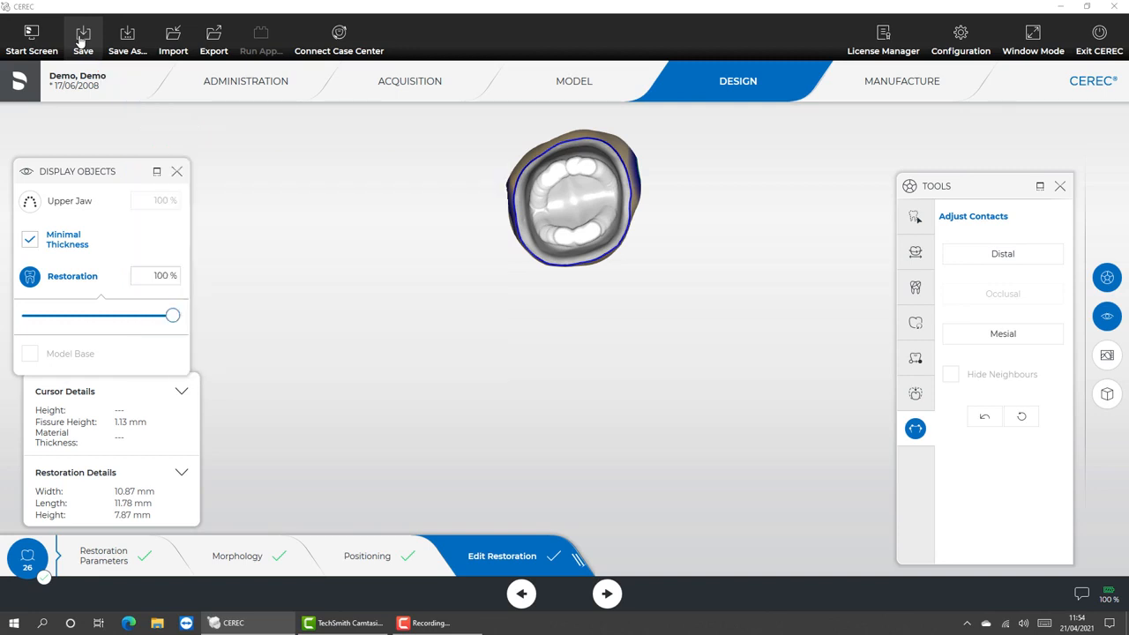
{"action": "left_click", "coordinate": [83, 37]}
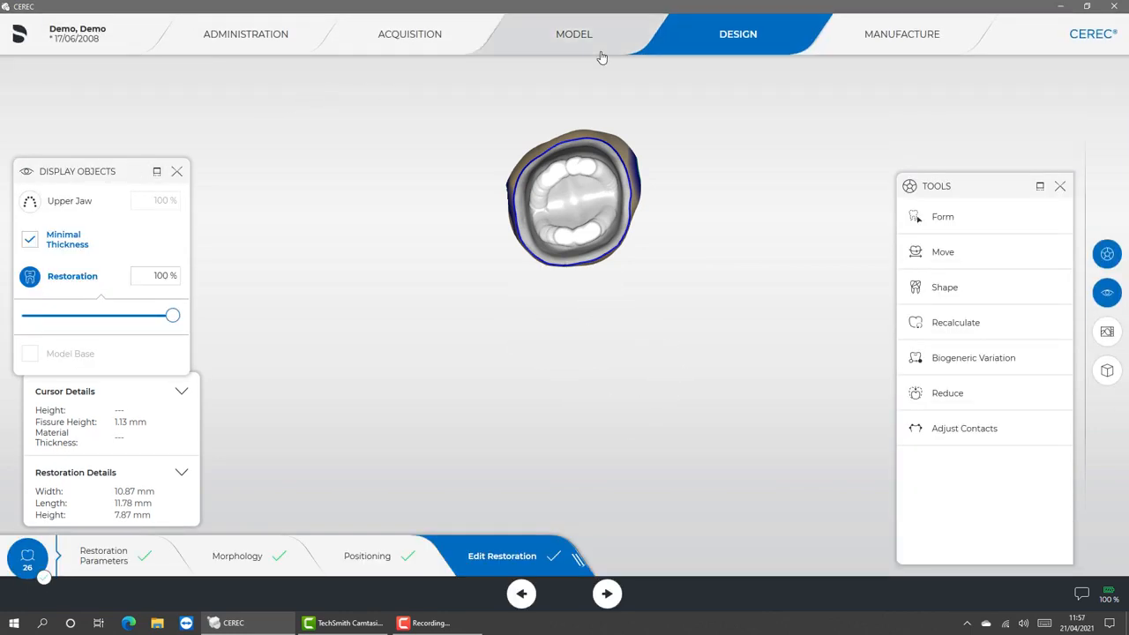
{"action": "left_click", "coordinate": [867, 35]}
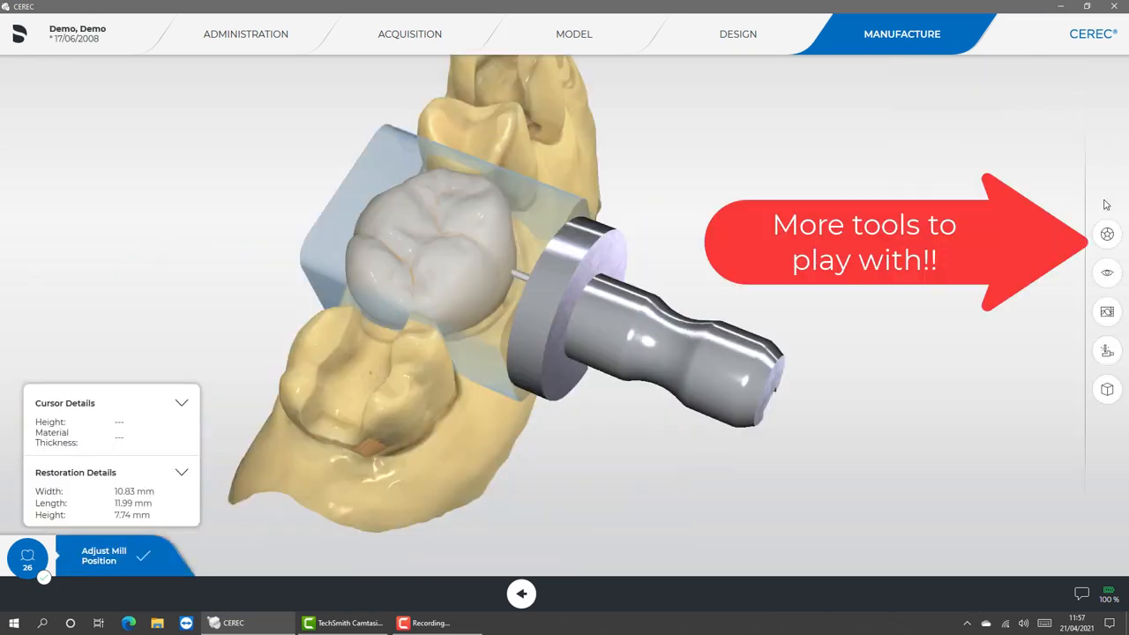
- Try a different sprue position by rotating the block around the crown, and reset it
{"action": "left_click", "coordinate": [1108, 234]}
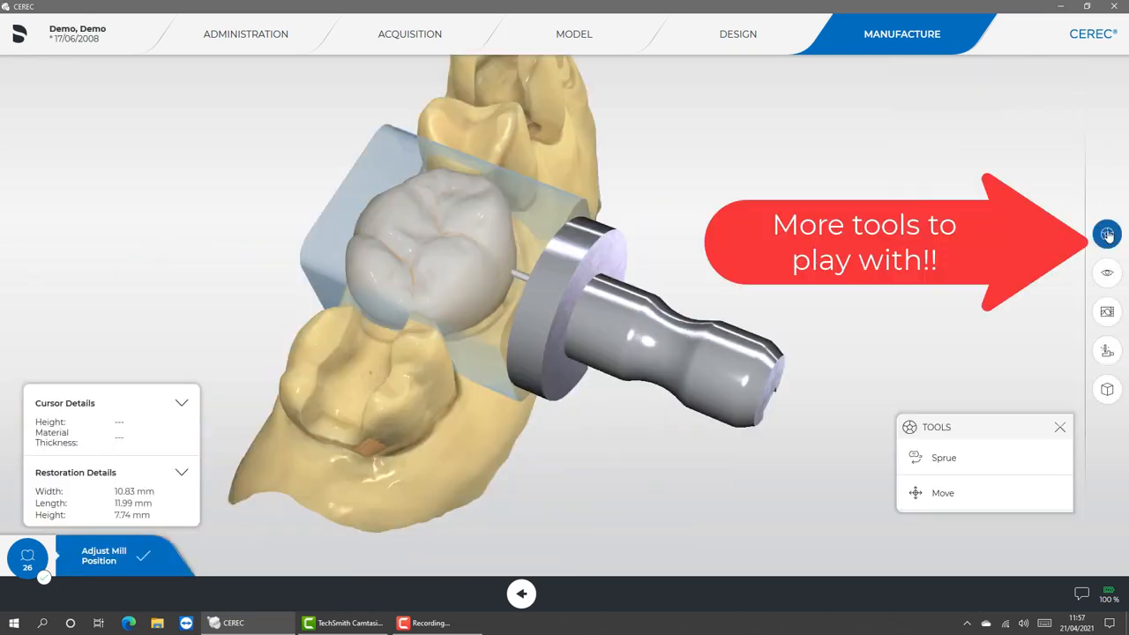
{"action": "left_click", "coordinate": [930, 458]}
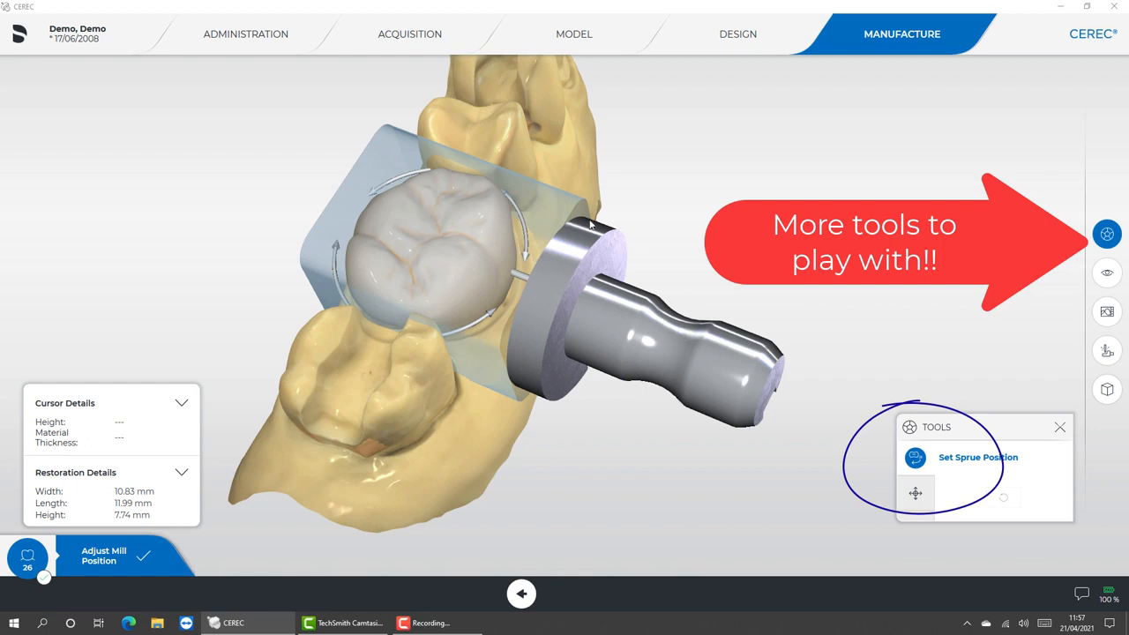
{"action": "mouse_move", "coordinate": [510, 216]}
{"action": "left_mouse_down"}
{"action": "mouse_move", "coordinate": [467, 139]}
{"action": "mouse_move", "coordinate": [391, 116]}
{"action": "mouse_move", "coordinate": [321, 244]}
{"action": "mouse_move", "coordinate": [362, 262]}
{"action": "left_mouse_up"}
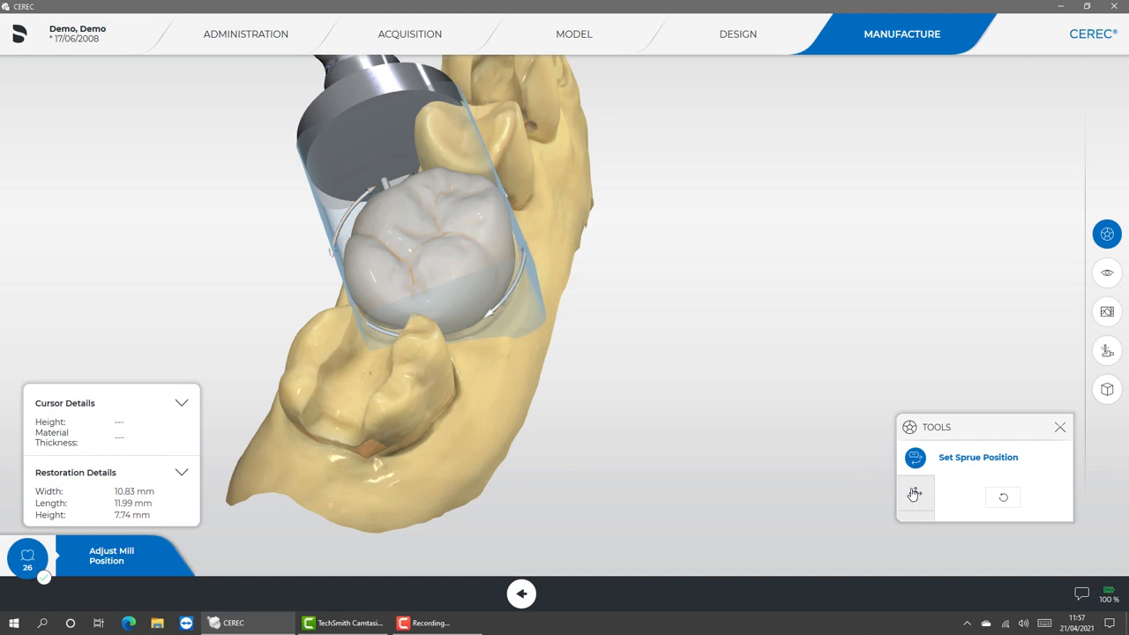
{"action": "left_click", "coordinate": [1000, 499]}
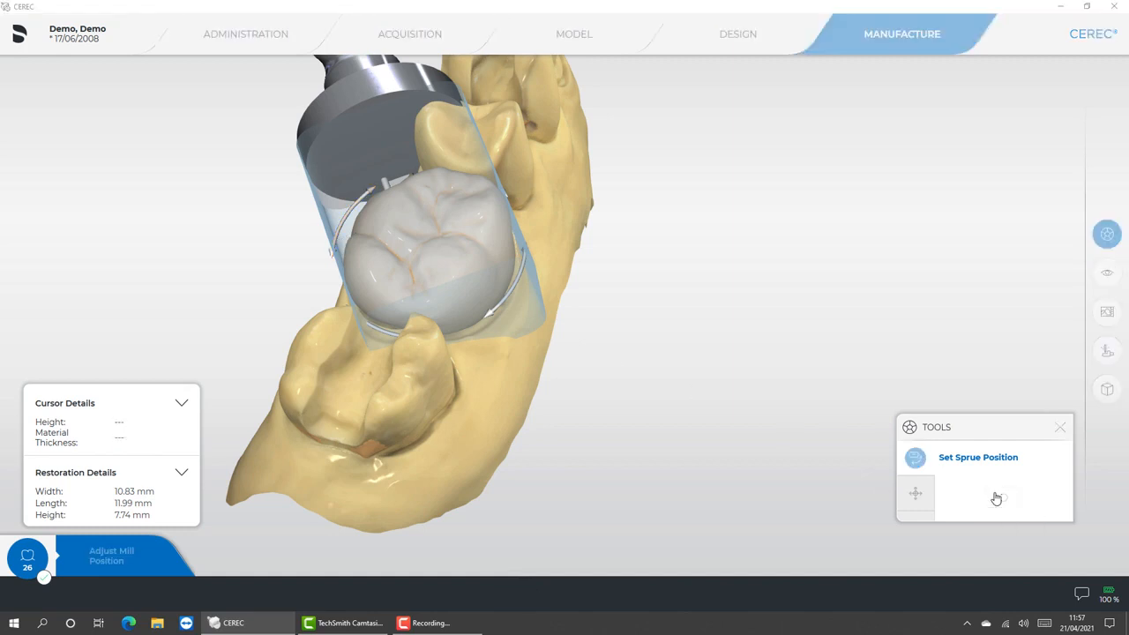
- Shift the block slightly relative to the crown with the Move tool
{"action": "left_click_drag", "start_coordinate": [989, 429], "coordinate": [983, 243]}
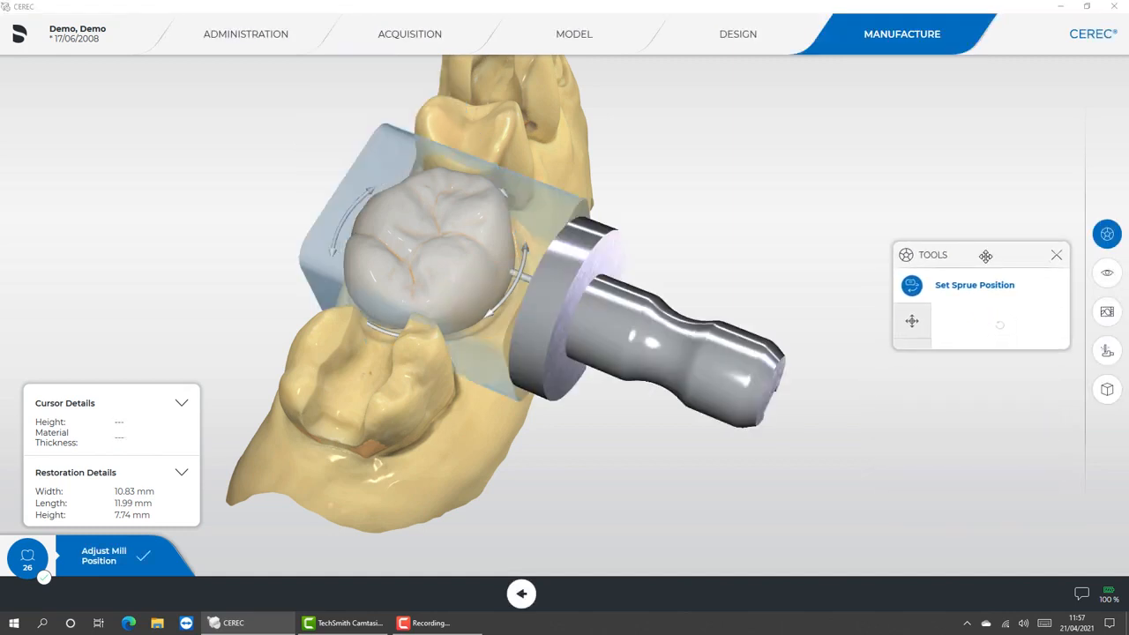
{"action": "left_click", "coordinate": [913, 320]}
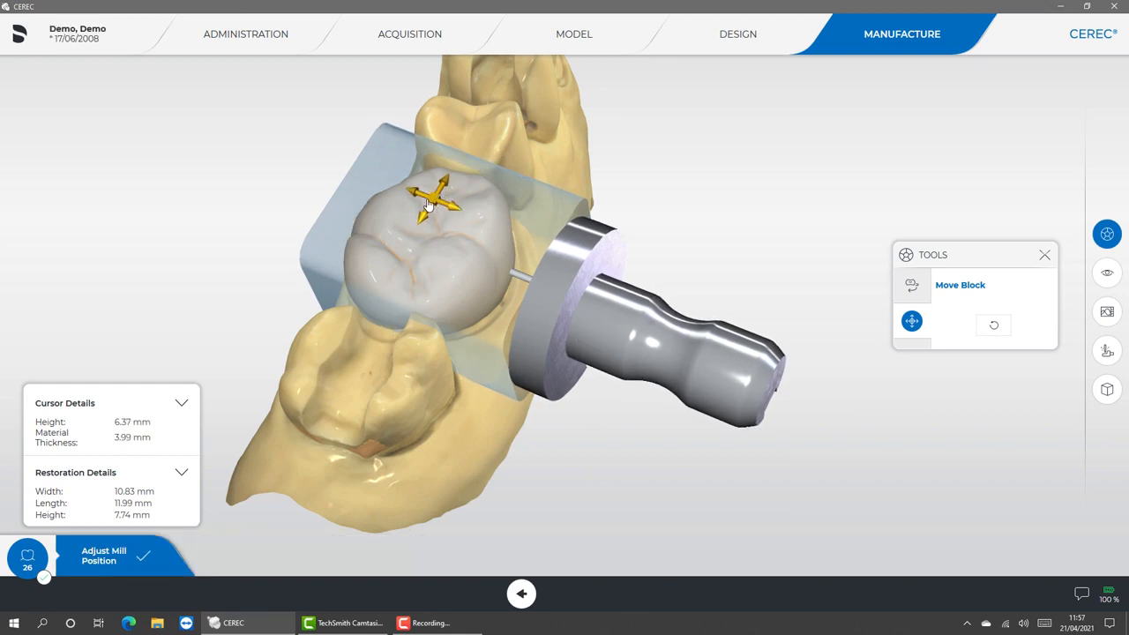
{"action": "left_click_drag", "start_coordinate": [447, 190], "coordinate": [421, 214]}
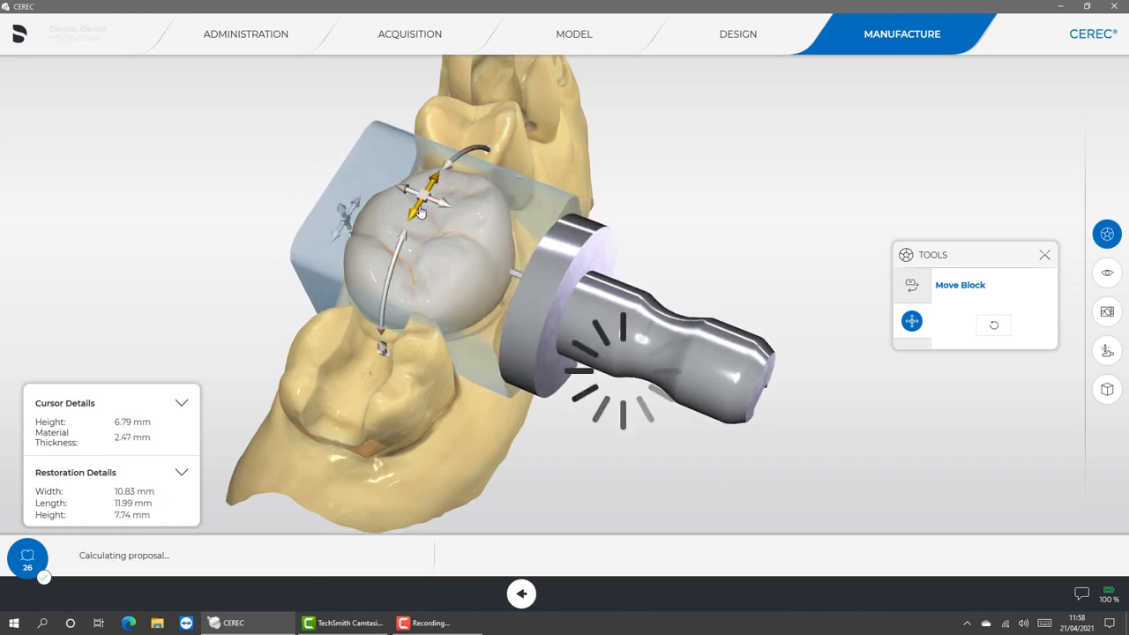
{"action": "left_click", "coordinate": [1046, 257]}
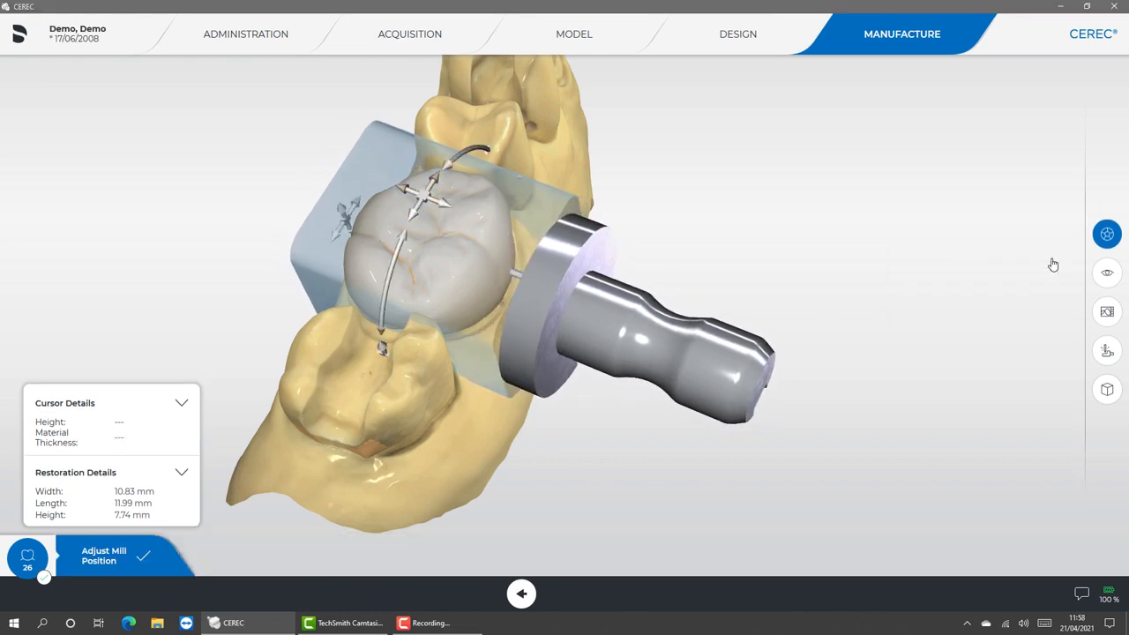
- Hide the upper jaw, keeping Minimal Thickness, Restoration and Block displayed, to view the crown's inner side in the block
{"action": "left_click", "coordinate": [1107, 275]}
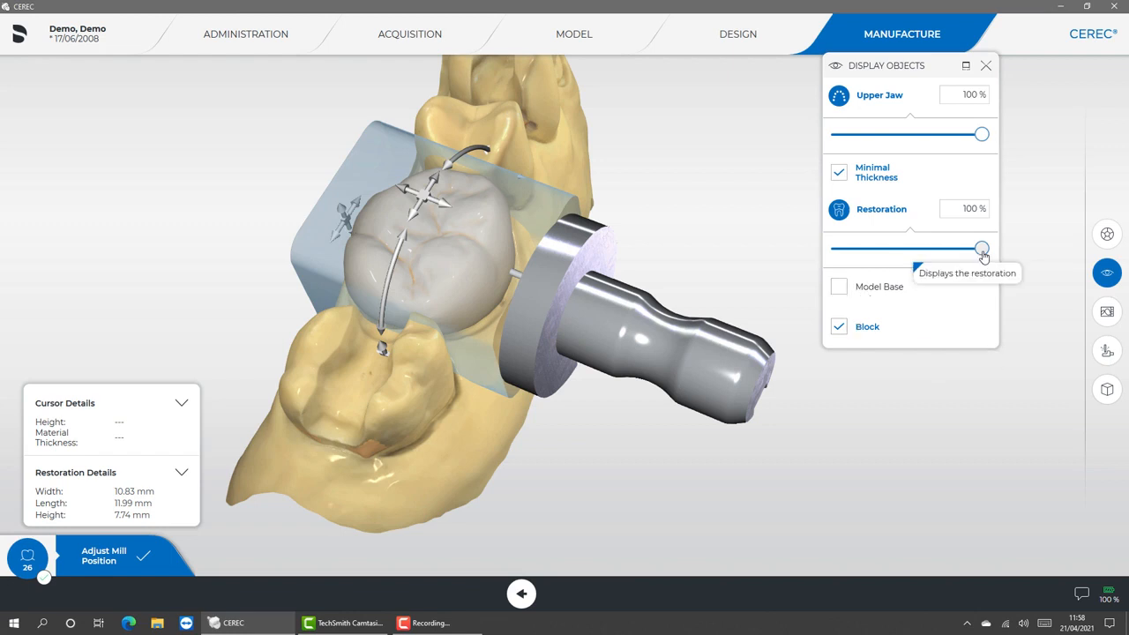
{"action": "left_click", "coordinate": [839, 174]}
{"action": "left_click", "coordinate": [839, 173]}
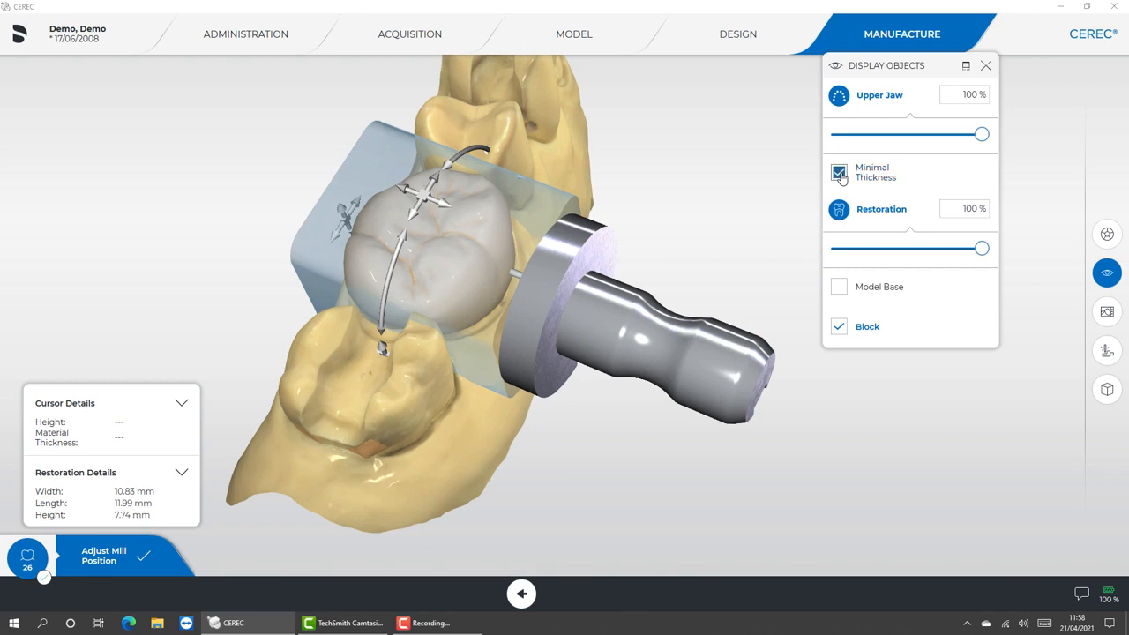
{"action": "left_click", "coordinate": [840, 97]}
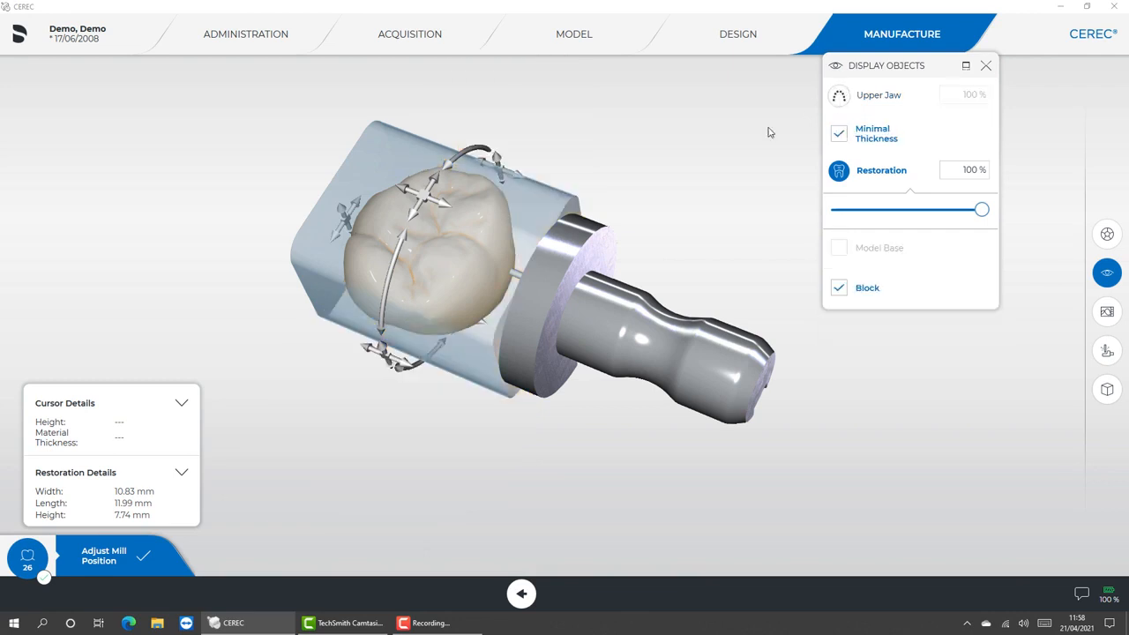
{"action": "left_click_drag", "start_coordinate": [505, 360], "coordinate": [557, 174]}
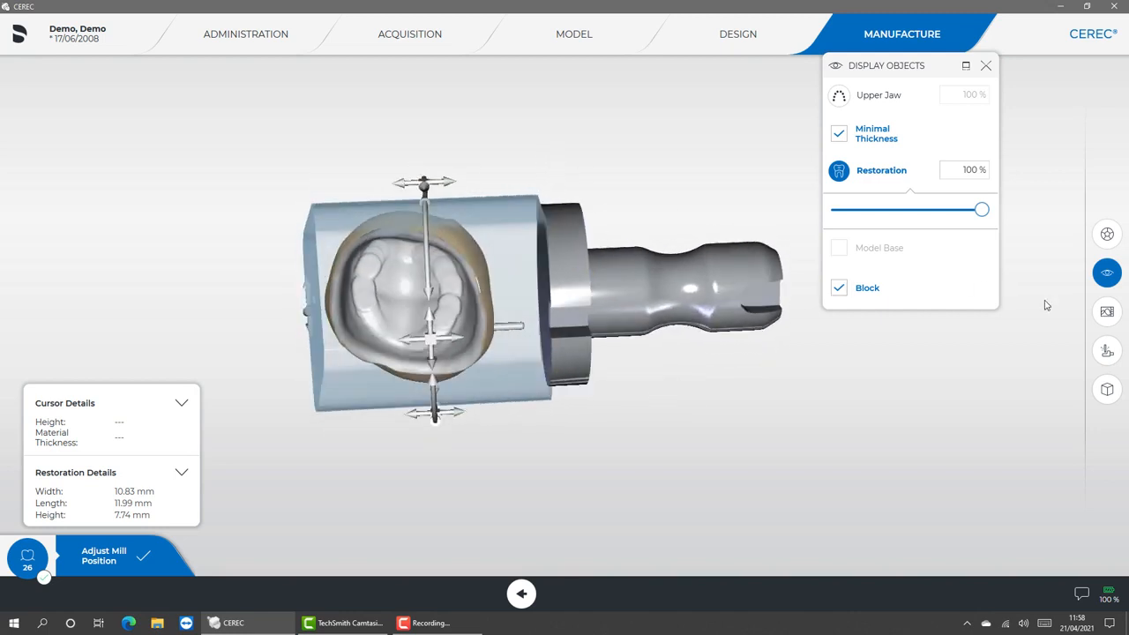
- Hide the block's movement handles and examine the crown's outer wall up close for spots below the minimal thickness
{"action": "left_click", "coordinate": [1107, 234]}
{"action": "left_click", "coordinate": [913, 321]}
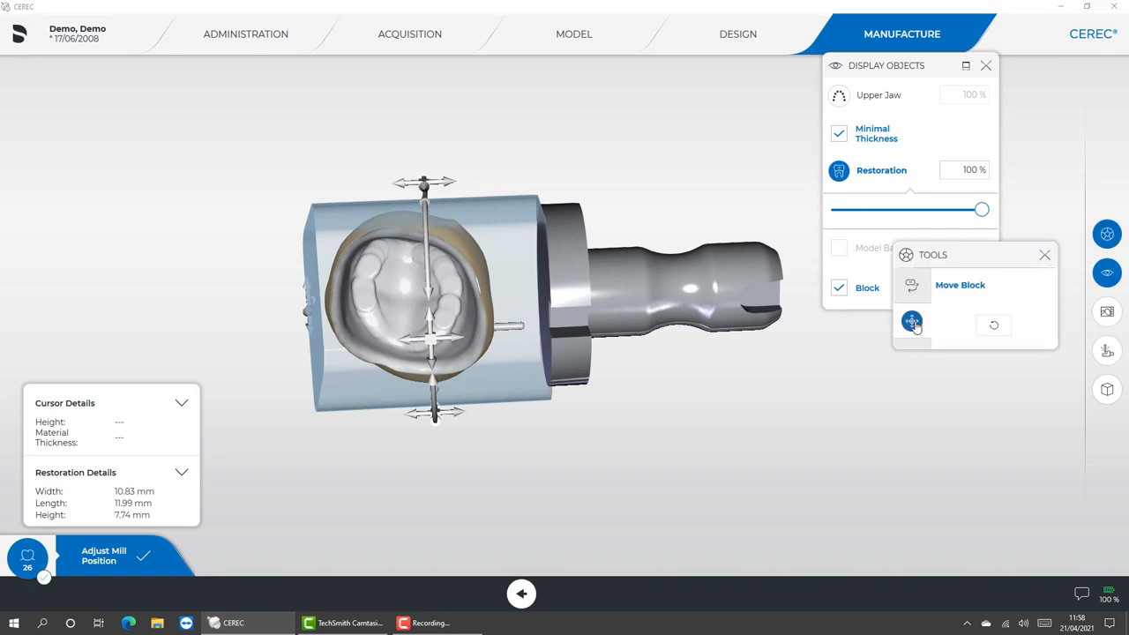
{"action": "left_click", "coordinate": [1056, 252]}
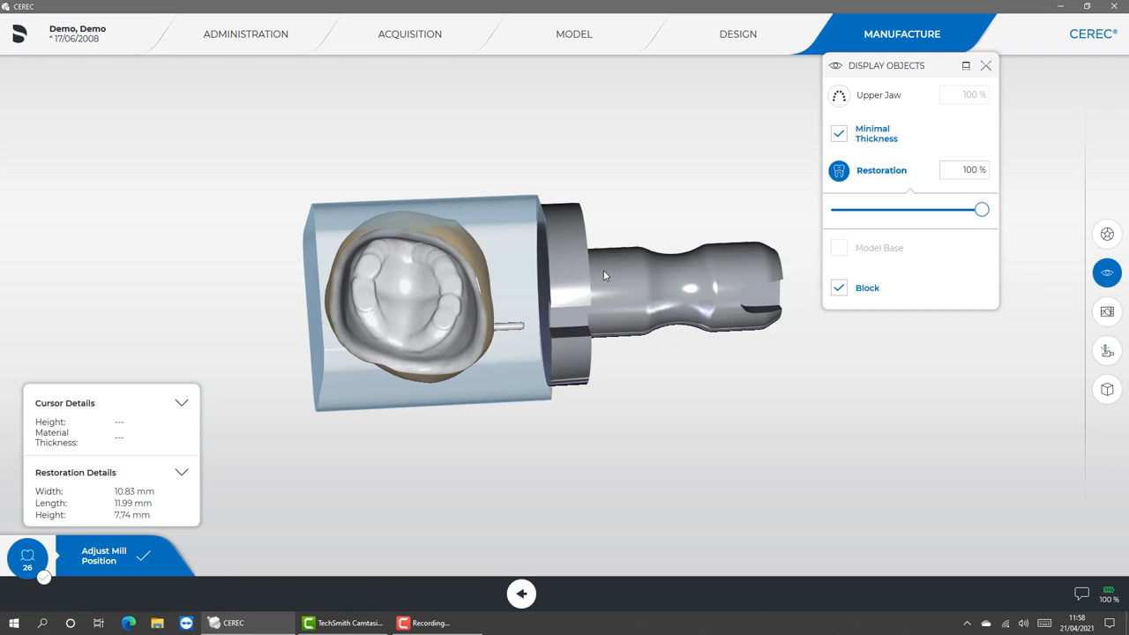
{"action": "left_click_drag", "start_coordinate": [604, 270], "coordinate": [623, 141]}
{"action": "scroll", "coordinate": [319, 290], "scroll_direction": "up", "scroll_amount": 2}
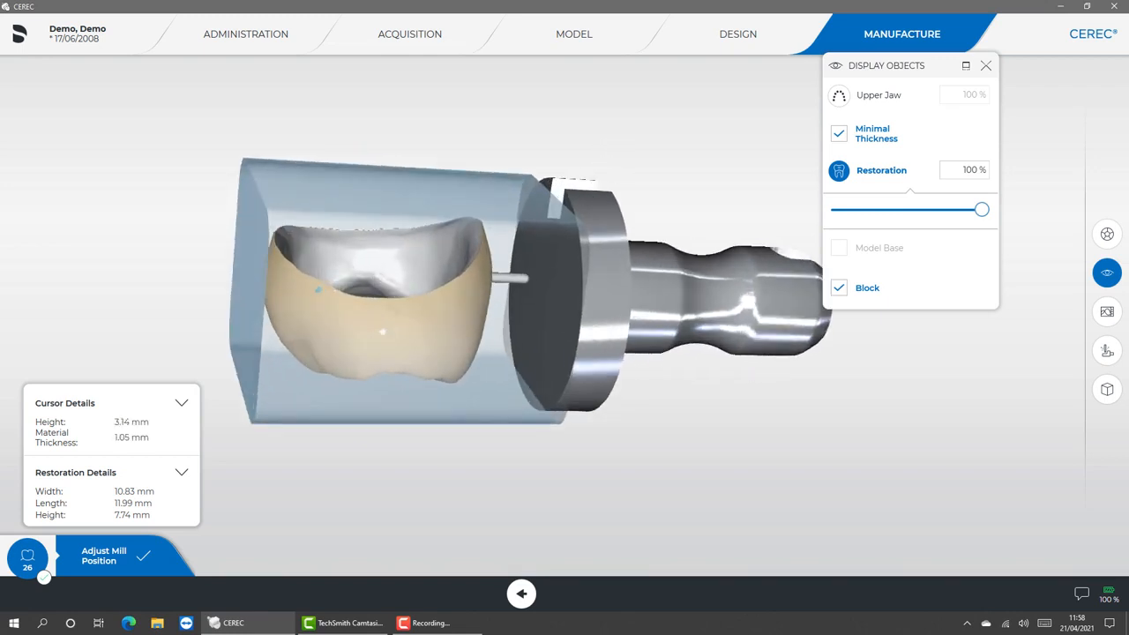
{"action": "scroll", "coordinate": [574, 247], "scroll_direction": "up", "scroll_amount": 3}
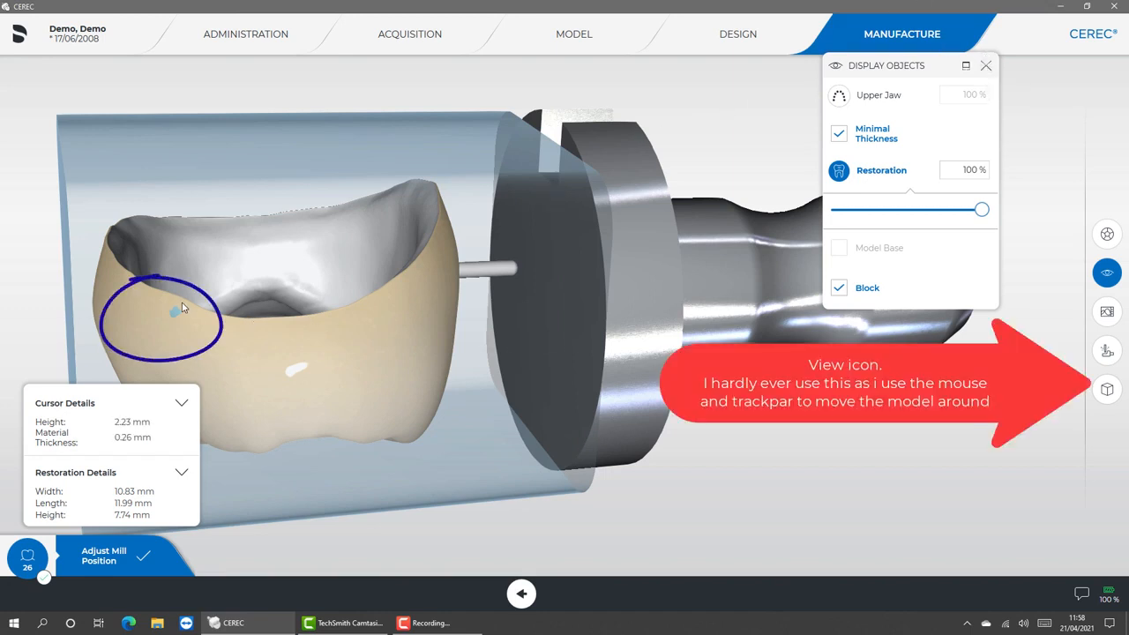
{"action": "left_click", "coordinate": [984, 68]}
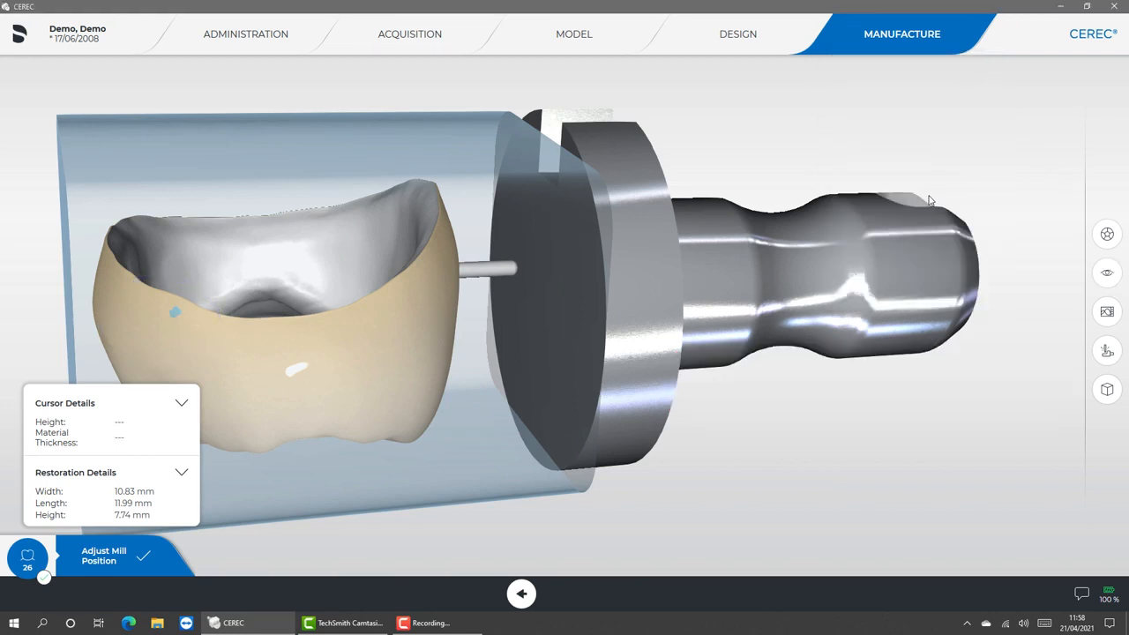
{"action": "scroll", "coordinate": [931, 201], "scroll_direction": "down", "scroll_amount": 5}
{"action": "left_click_drag", "start_coordinate": [931, 201], "coordinate": [962, 204]}
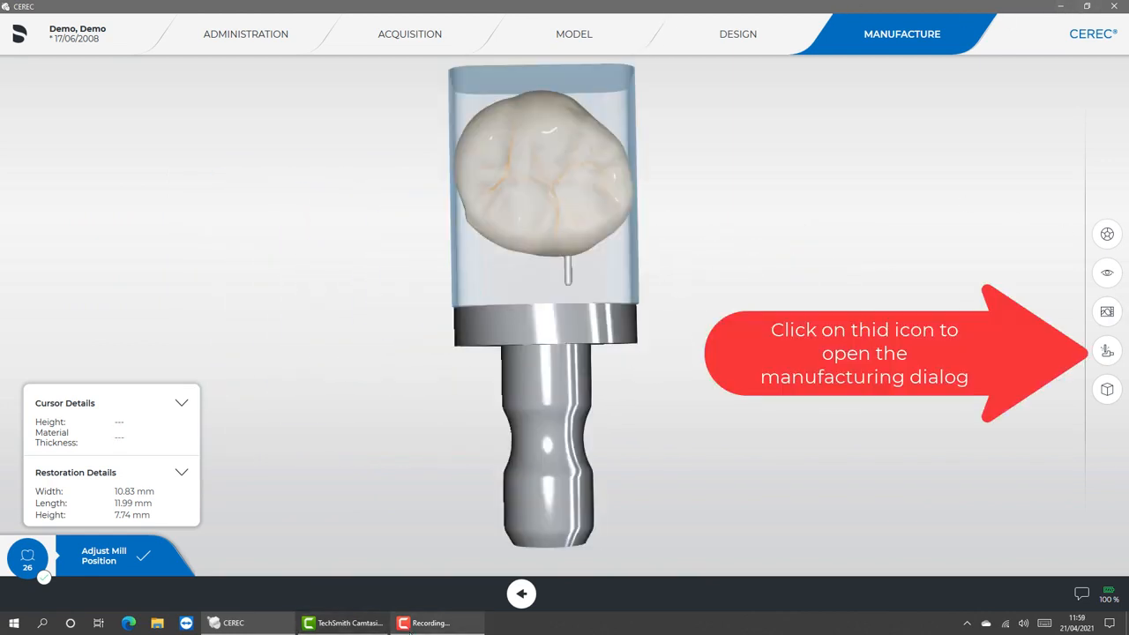
- Select the IPS e.max CAD - C 14 block for manufacturing and check how the crown sits in it
{"action": "left_click", "coordinate": [426, 623]}
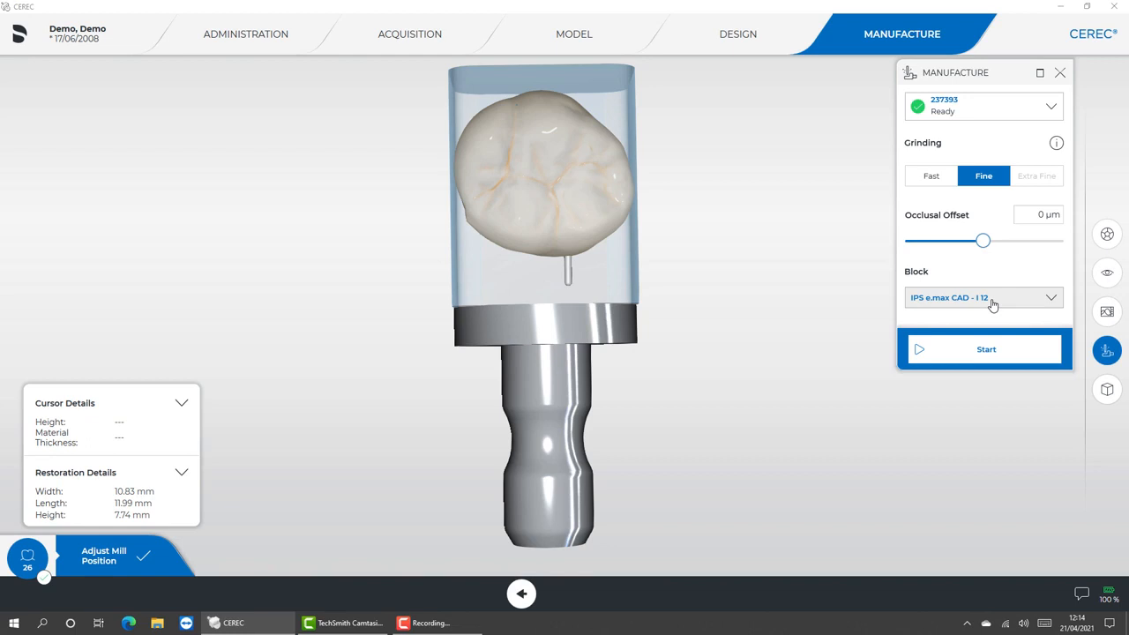
{"action": "left_click", "coordinate": [993, 304]}
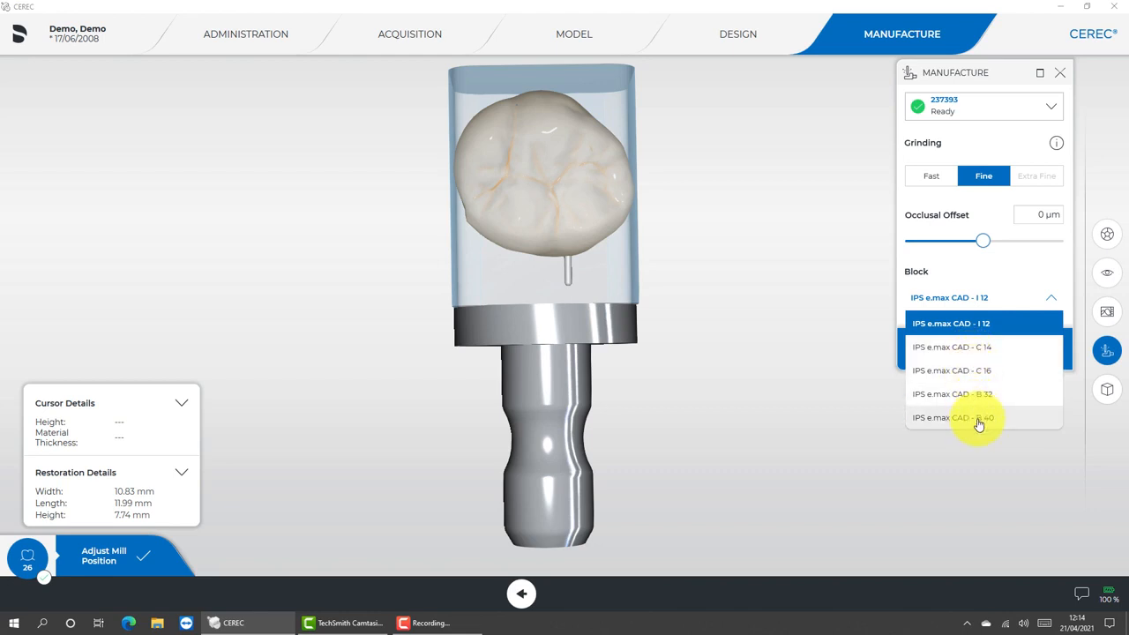
{"action": "left_click", "coordinate": [956, 347]}
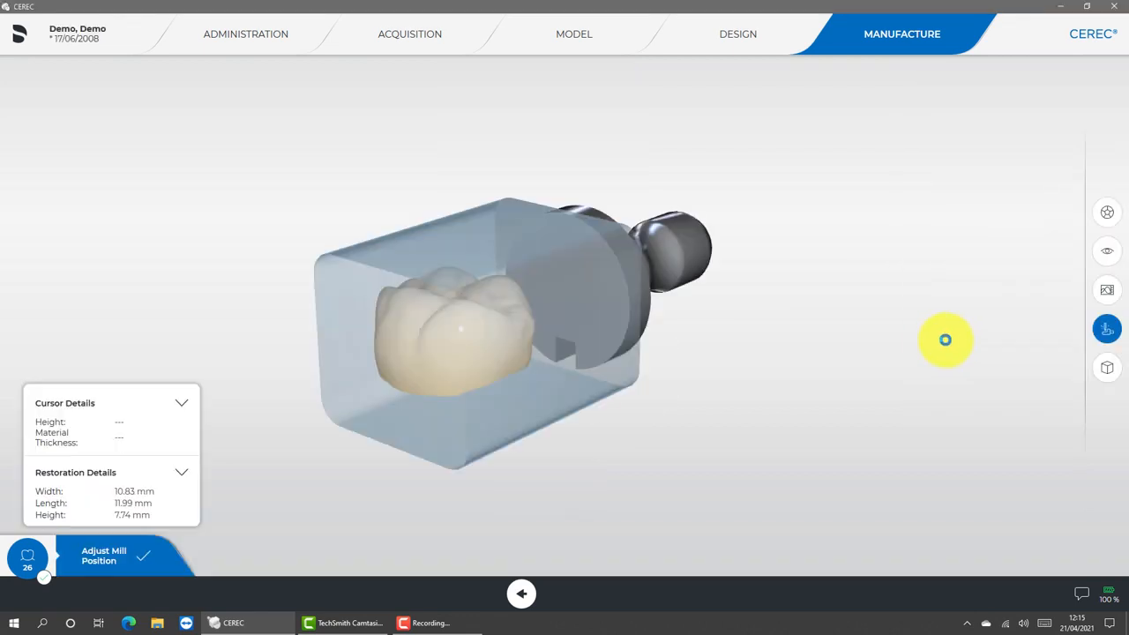
{"action": "right_click_drag", "start_coordinate": [479, 404], "coordinate": [499, 494]}
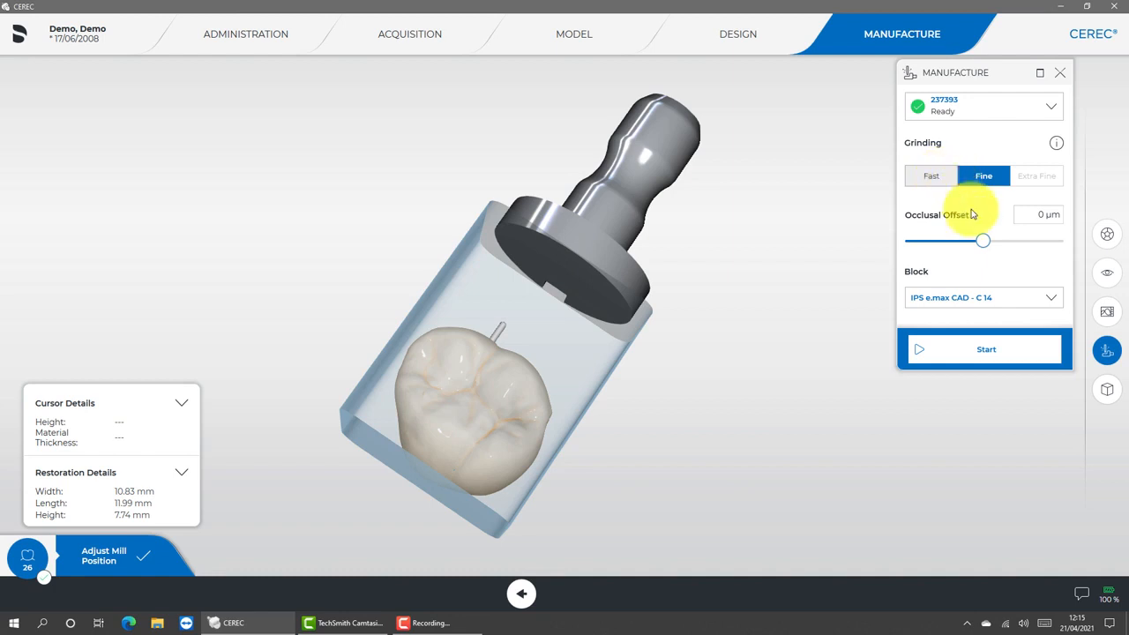
- Read the grinding help on the Fast, Fine and Extra Fine modes and the occlusal offset
{"action": "mouse_move", "coordinate": [982, 242]}
{"action": "left_mouse_down"}
{"action": "mouse_move", "coordinate": [1050, 244]}
{"action": "mouse_move", "coordinate": [908, 265]}
{"action": "mouse_move", "coordinate": [915, 254]}
{"action": "mouse_move", "coordinate": [982, 244]}
{"action": "left_mouse_up"}
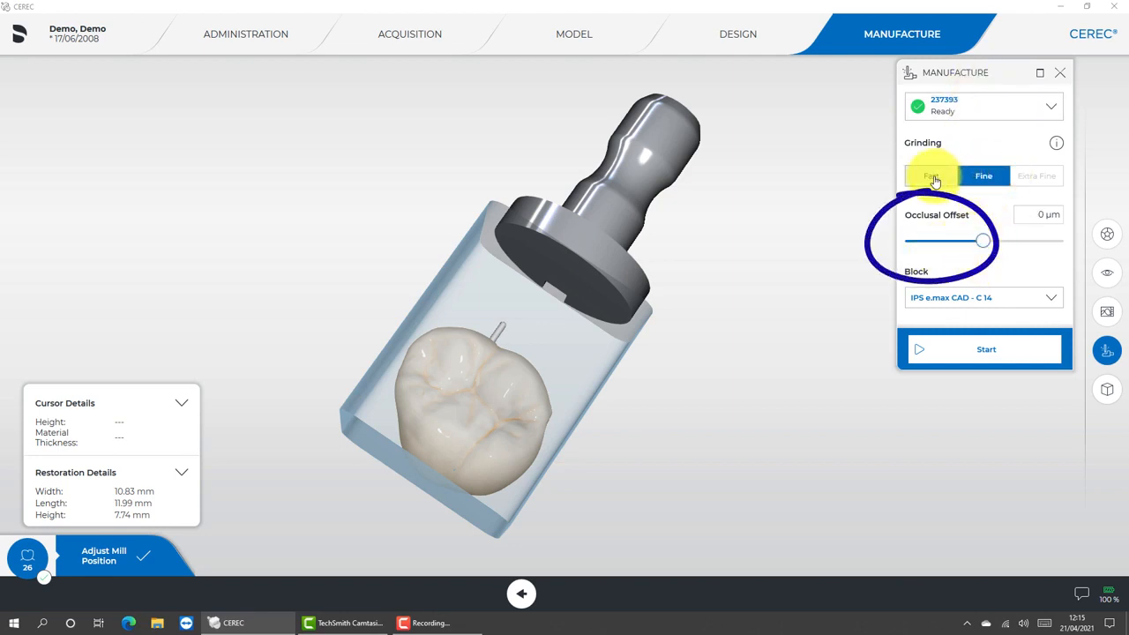
{"action": "left_click", "coordinate": [1058, 144]}
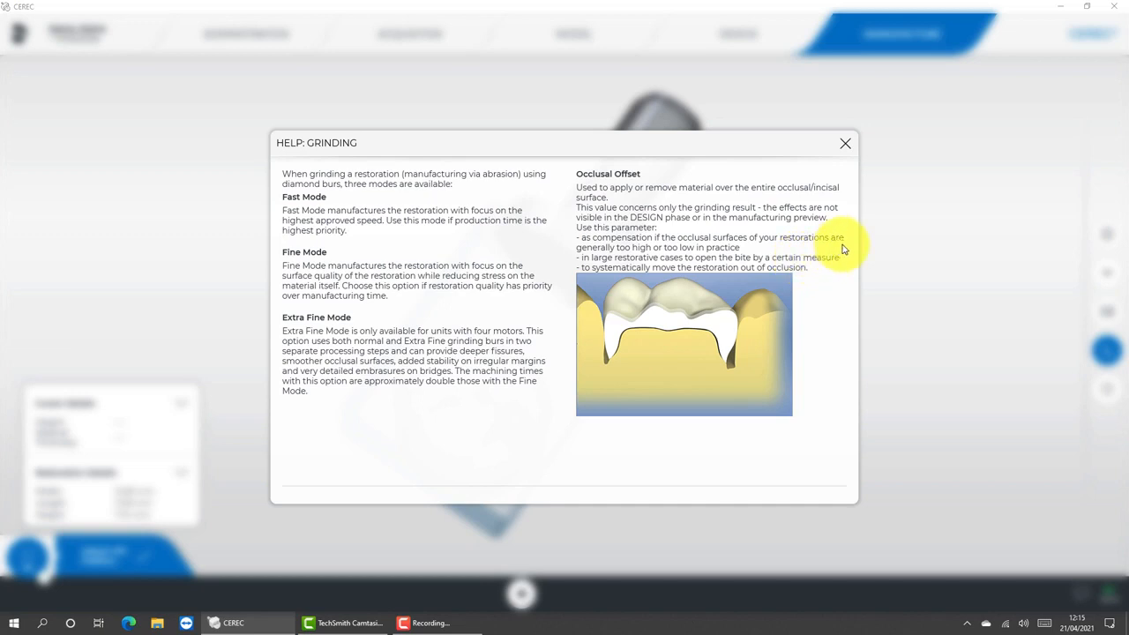
{"action": "left_click", "coordinate": [845, 144]}
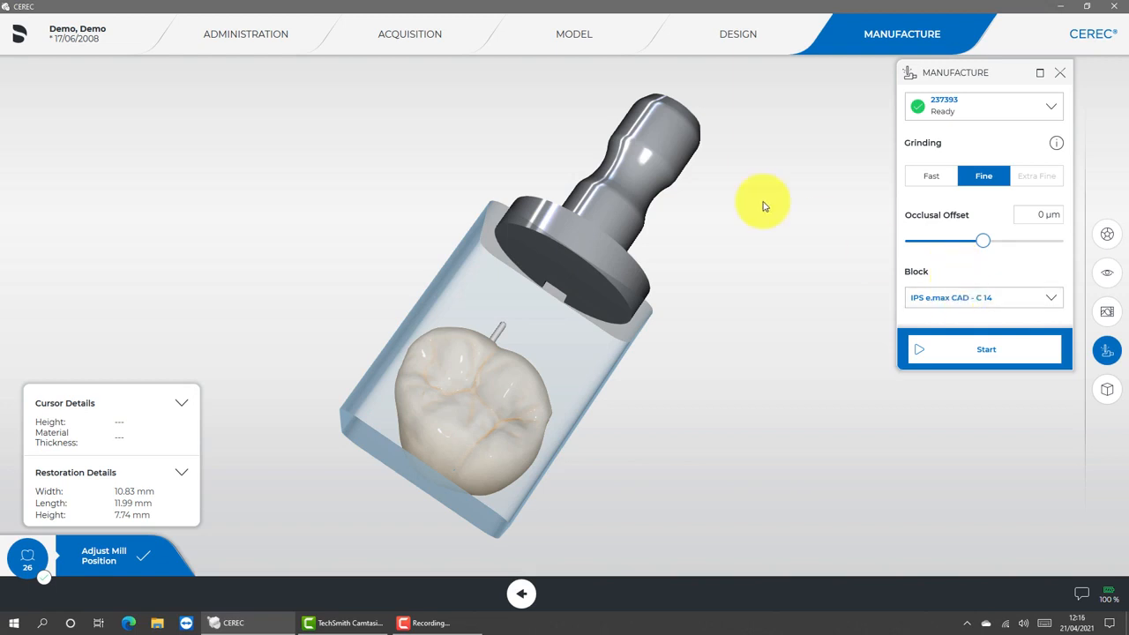
- Change the material of crown 26 to IPS Empress CAD (Grinding) in the case details and return to the Design phase
{"action": "left_click", "coordinate": [288, 41]}
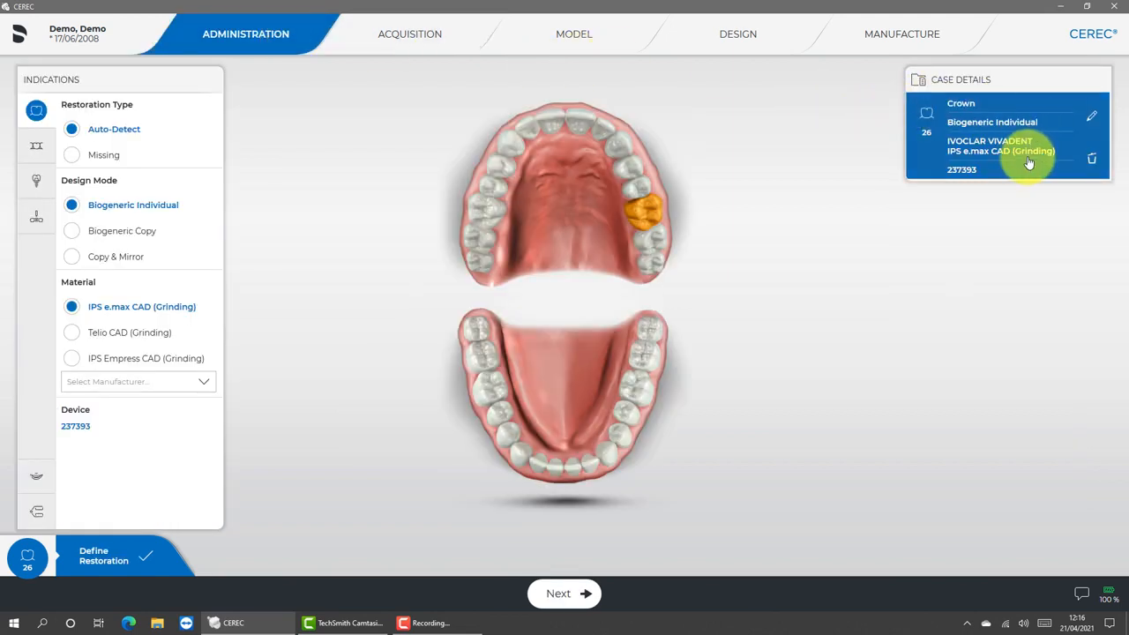
{"action": "left_click", "coordinate": [1094, 119]}
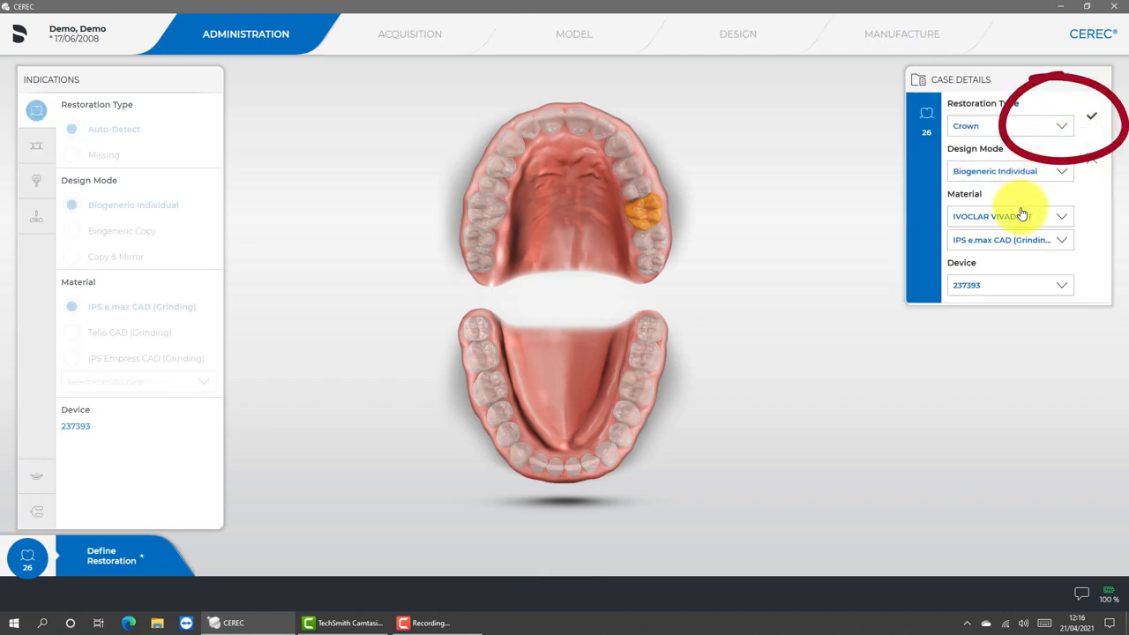
{"action": "left_click", "coordinate": [1020, 244]}
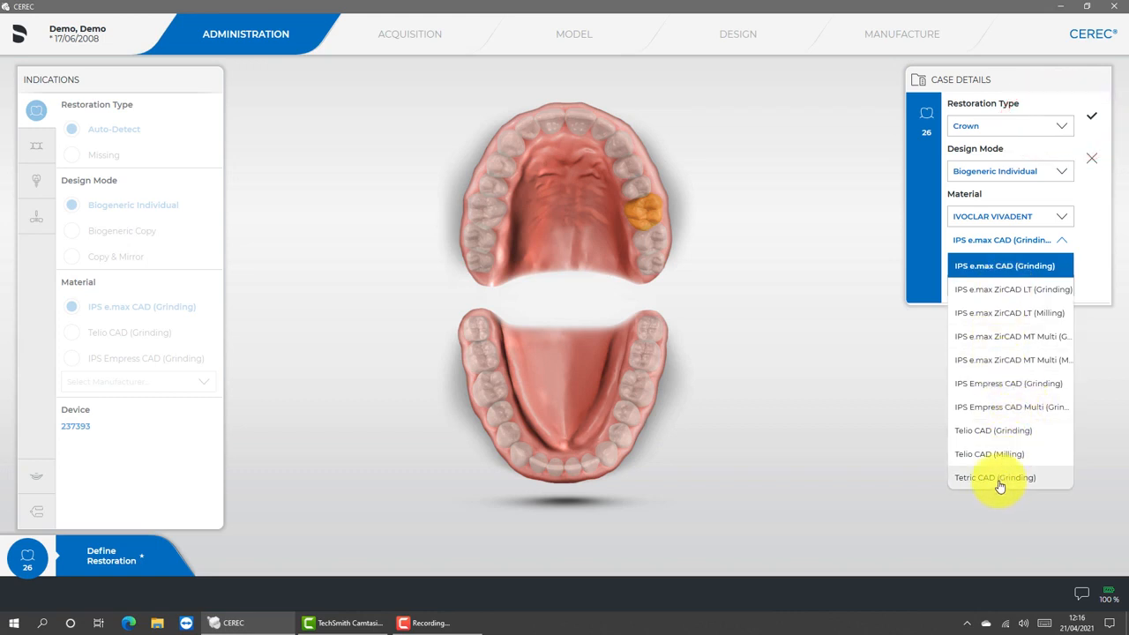
{"action": "left_click", "coordinate": [990, 388]}
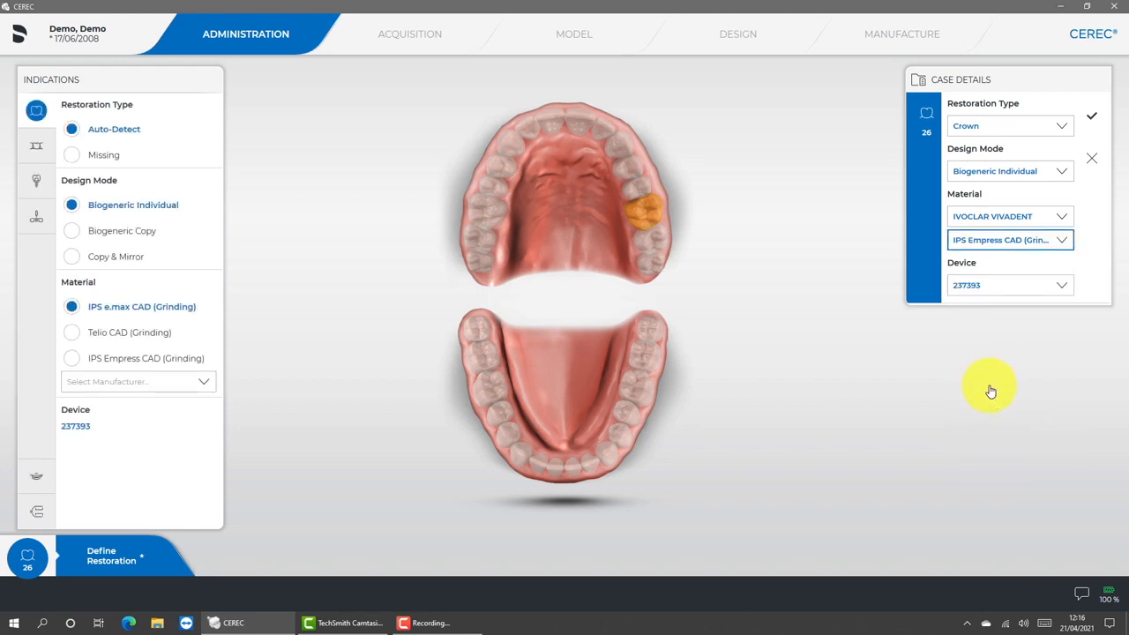
{"action": "left_click", "coordinate": [1091, 115]}
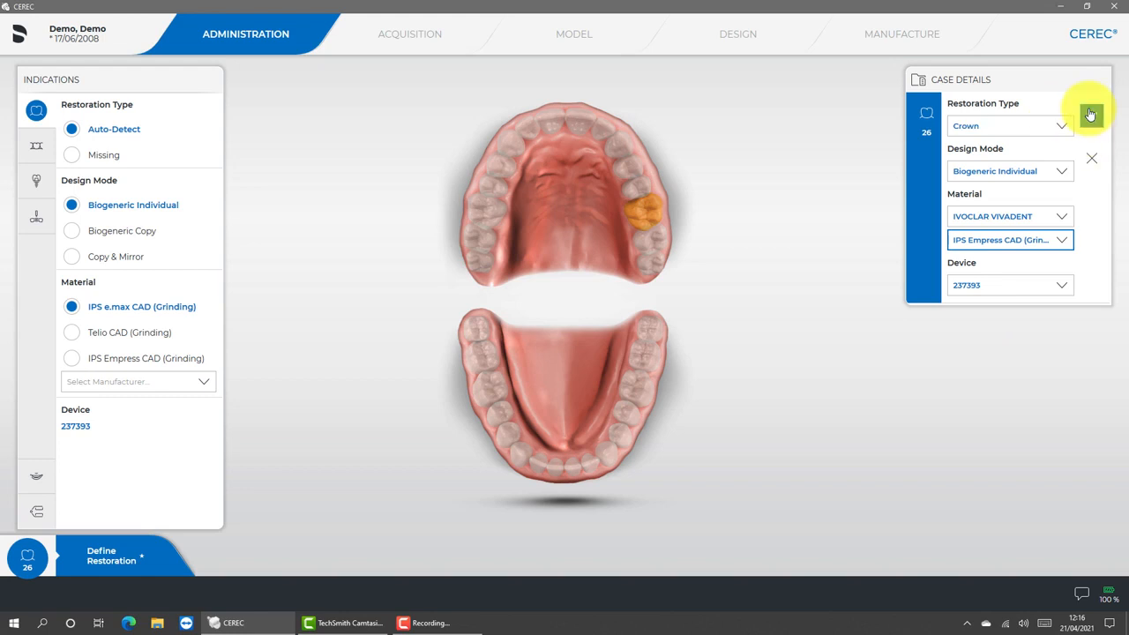
{"action": "left_click", "coordinate": [776, 35]}
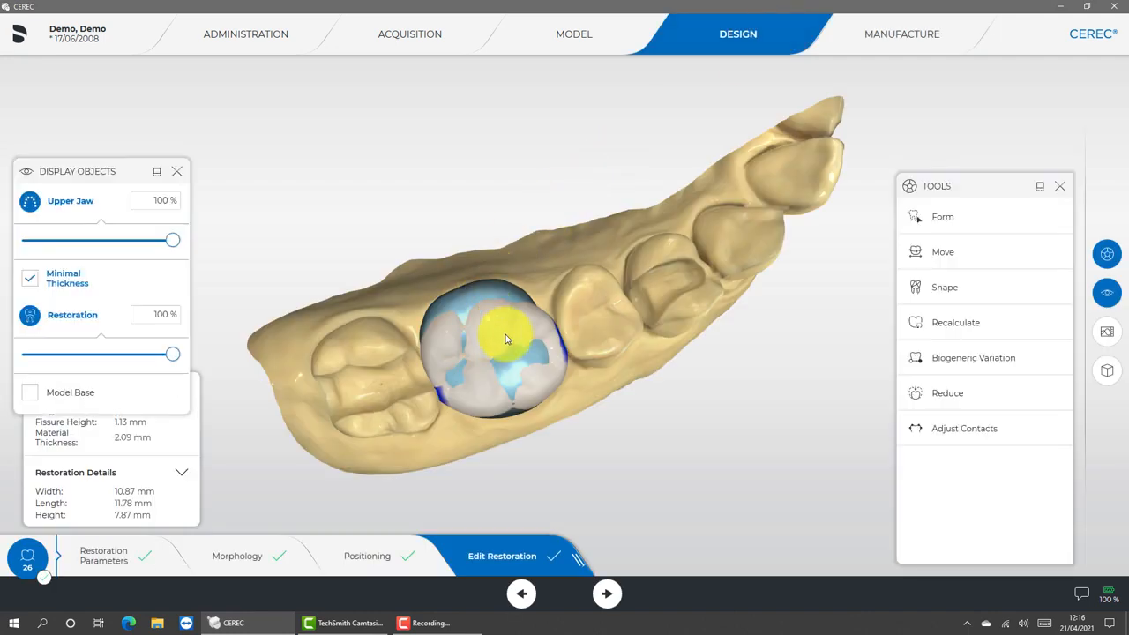
- Set the crown's radial spacer and occlusal spacer to 110 µm in the restoration parameters
{"action": "right_click_drag", "start_coordinate": [554, 381], "coordinate": [364, 417]}
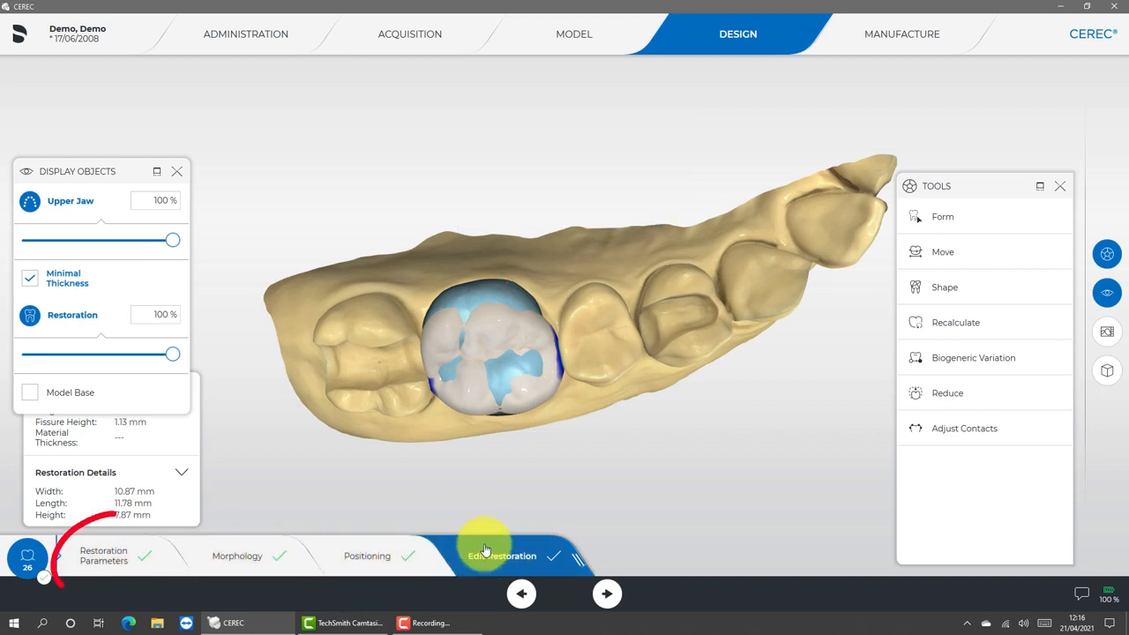
{"action": "left_click", "coordinate": [148, 564]}
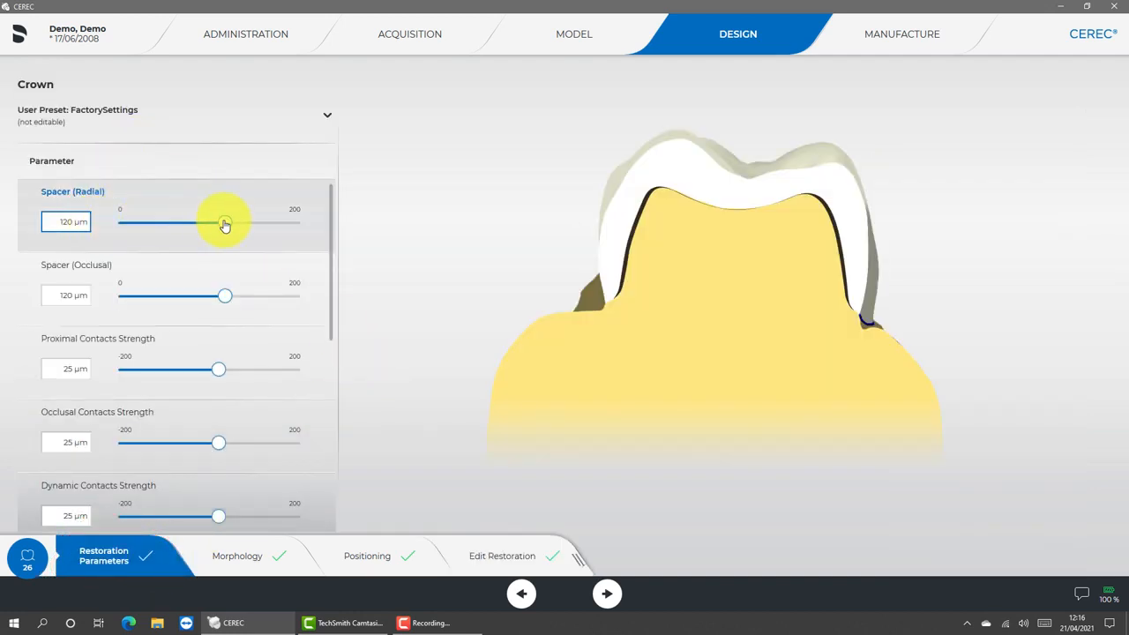
{"action": "mouse_move", "coordinate": [225, 224]}
{"action": "left_mouse_down"}
{"action": "mouse_move", "coordinate": [167, 222]}
{"action": "mouse_move", "coordinate": [221, 229]}
{"action": "left_mouse_up"}
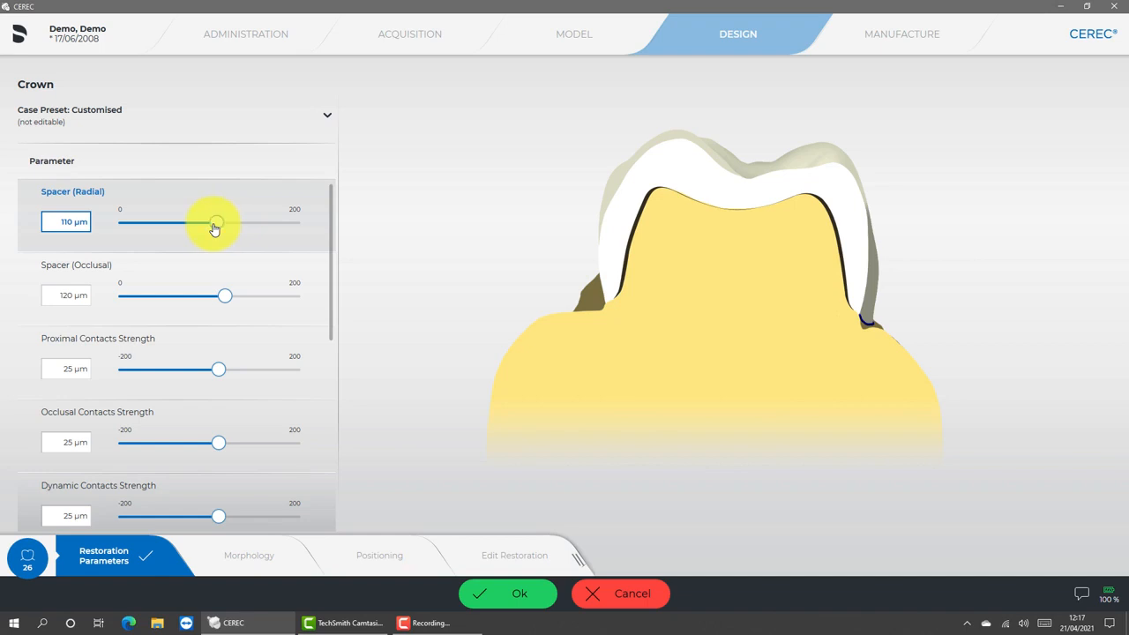
{"action": "left_click", "coordinate": [224, 296]}
{"action": "mouse_move", "coordinate": [225, 297]}
{"action": "left_mouse_down"}
{"action": "mouse_move", "coordinate": [292, 295]}
{"action": "mouse_move", "coordinate": [152, 302]}
{"action": "mouse_move", "coordinate": [233, 304]}
{"action": "mouse_move", "coordinate": [218, 301]}
{"action": "left_mouse_up"}
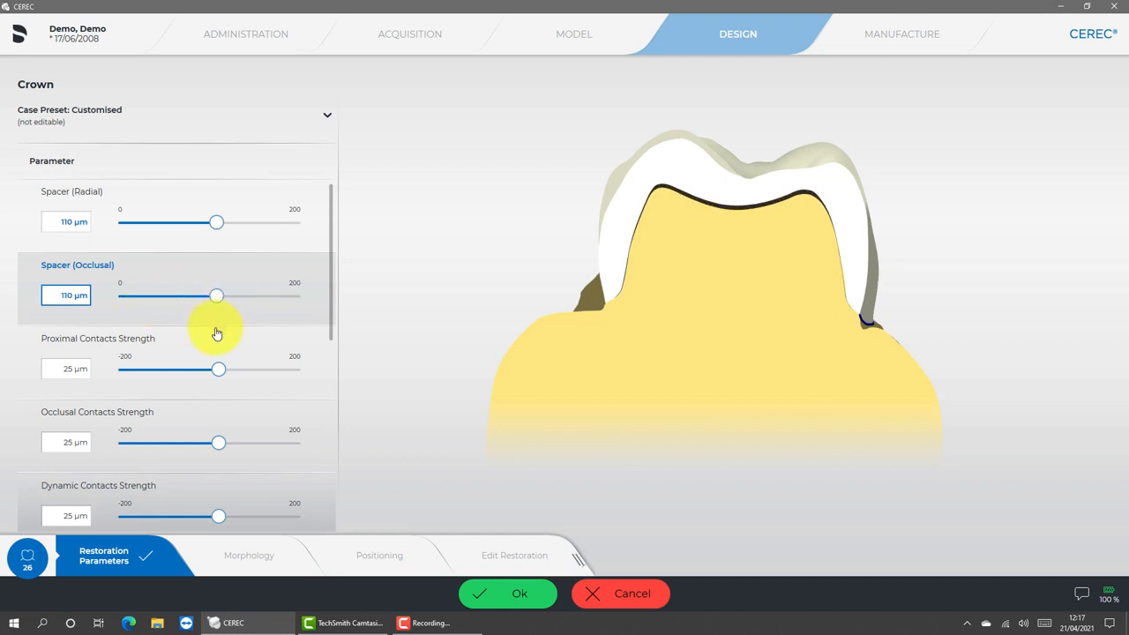
{"action": "mouse_move", "coordinate": [221, 375]}
{"action": "left_mouse_down"}
{"action": "mouse_move", "coordinate": [308, 365]}
{"action": "mouse_move", "coordinate": [200, 362]}
{"action": "mouse_move", "coordinate": [292, 363]}
{"action": "mouse_move", "coordinate": [185, 373]}
{"action": "mouse_move", "coordinate": [220, 371]}
{"action": "left_mouse_up"}
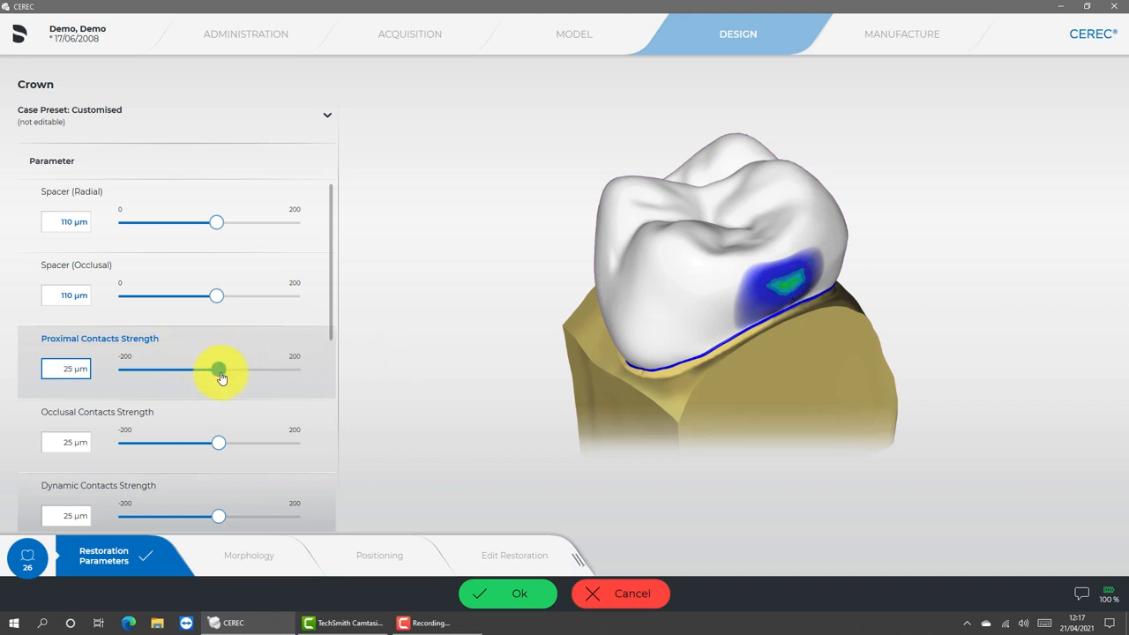
- Unlock the crown's radial and occlusal minimal thickness parameters and set both to 1000 µm
{"action": "left_click_drag", "start_coordinate": [331, 320], "coordinate": [307, 469]}
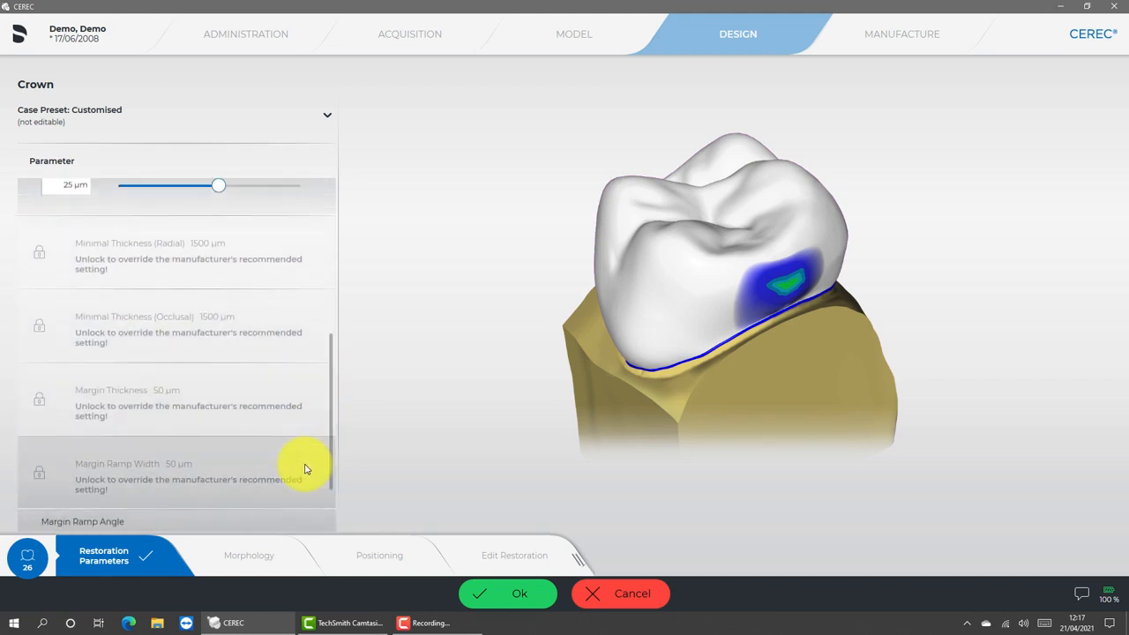
{"action": "left_click", "coordinate": [174, 268]}
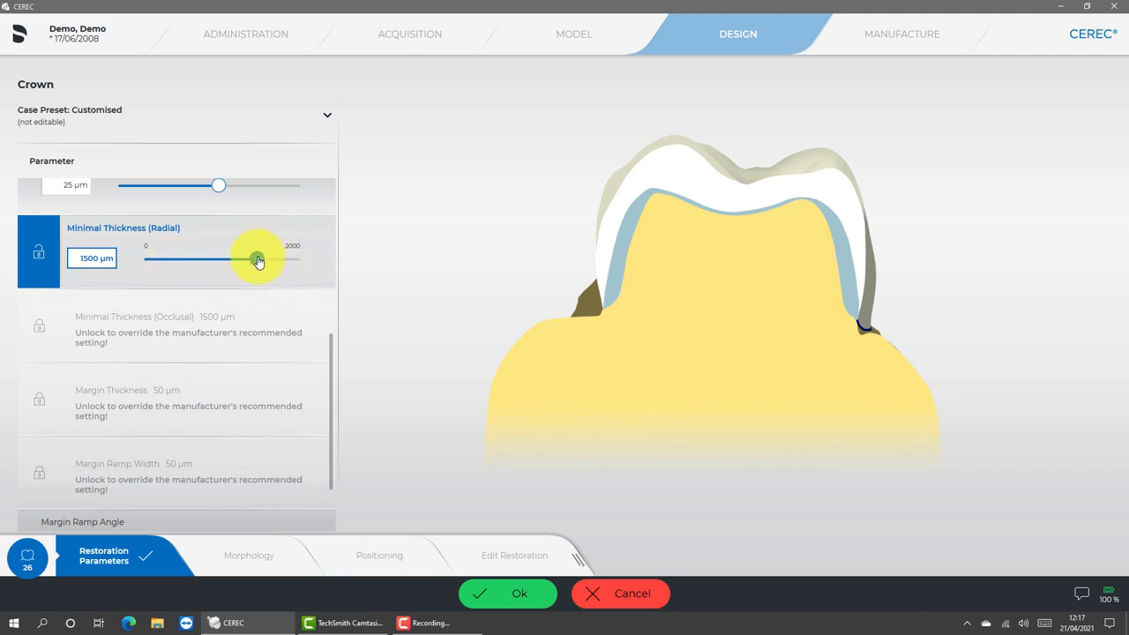
{"action": "left_click_drag", "start_coordinate": [259, 262], "coordinate": [222, 263]}
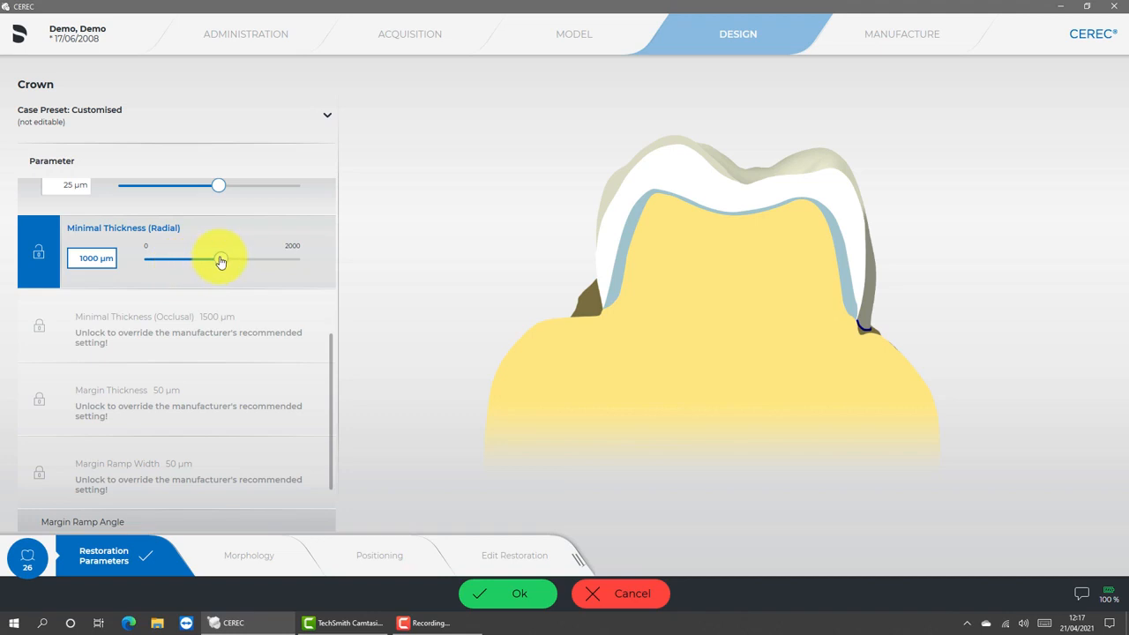
{"action": "mouse_move", "coordinate": [207, 263]}
{"action": "left_mouse_down"}
{"action": "mouse_move", "coordinate": [137, 265]}
{"action": "mouse_move", "coordinate": [255, 260]}
{"action": "mouse_move", "coordinate": [223, 261]}
{"action": "left_mouse_up"}
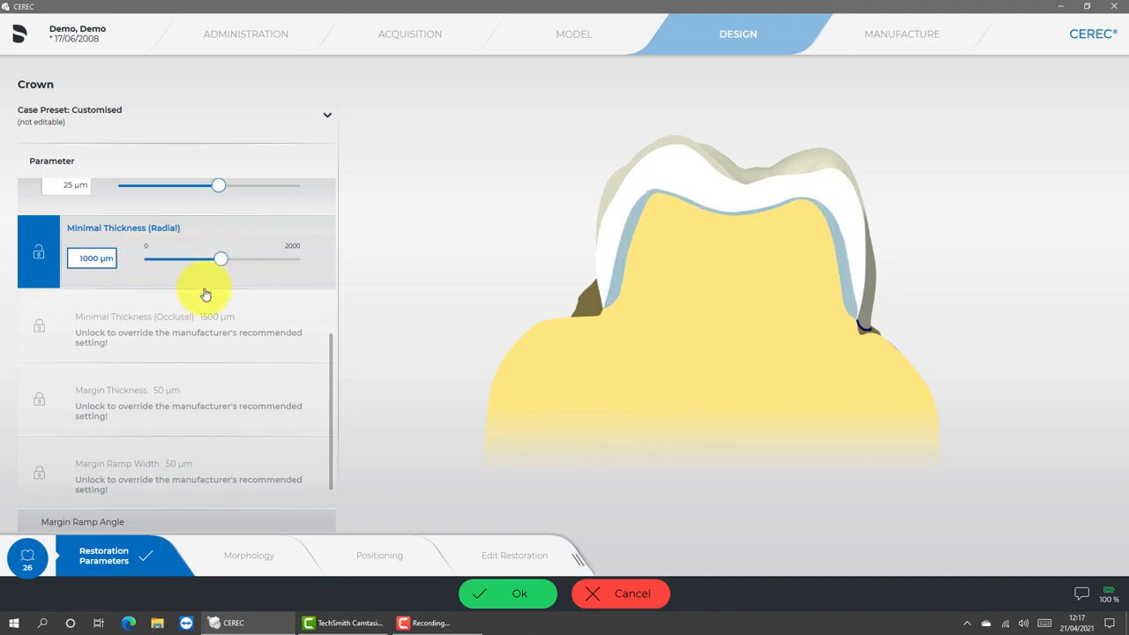
{"action": "left_click", "coordinate": [197, 323]}
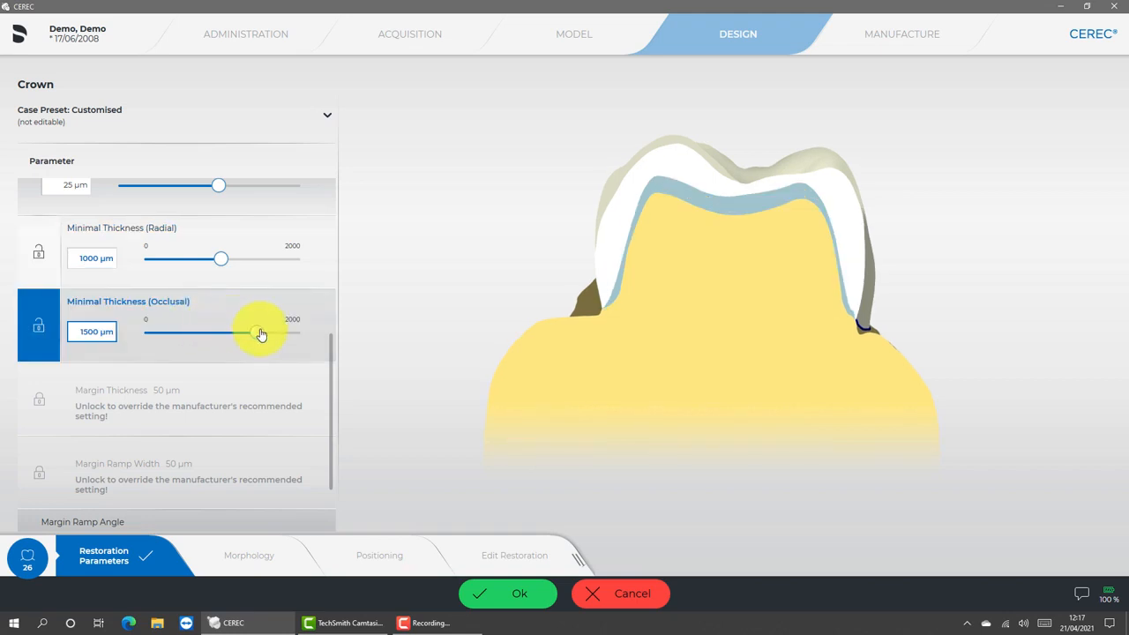
{"action": "left_click_drag", "start_coordinate": [261, 334], "coordinate": [222, 335]}
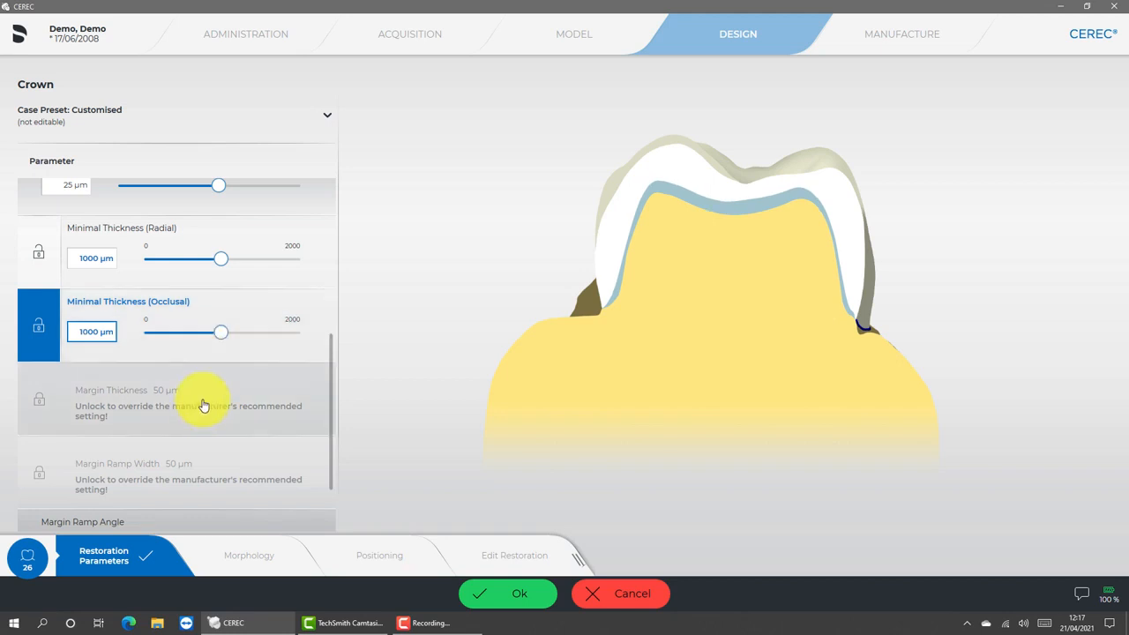
- Set the margin thickness to 100 µm and the margin ramp width to 0 µm, and discard all the parameter changes
{"action": "left_click", "coordinate": [201, 413]}
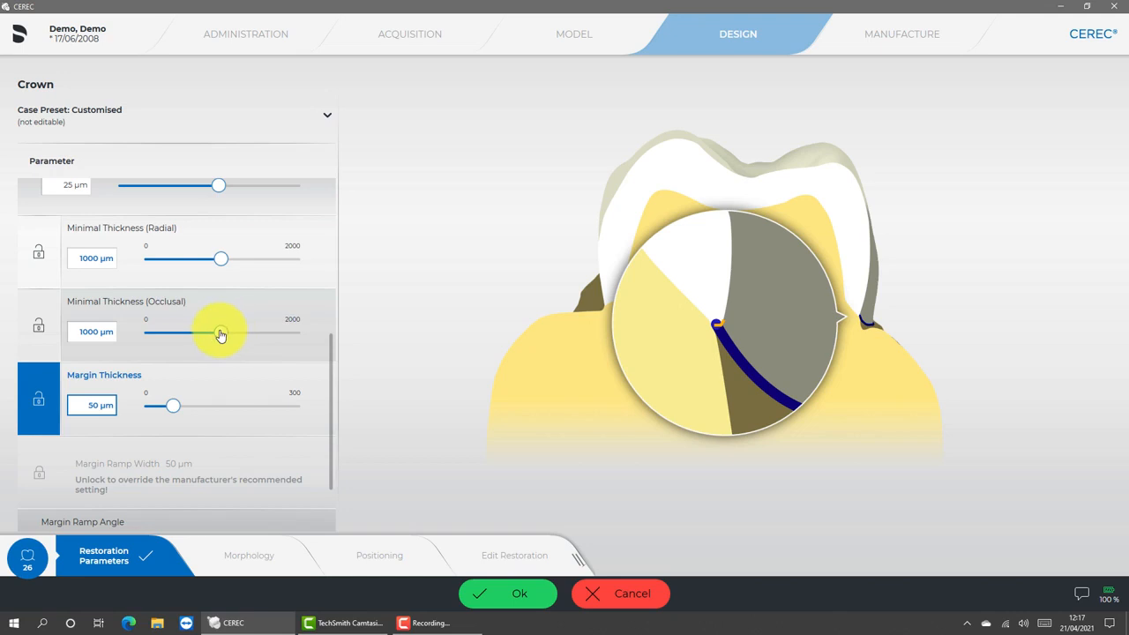
{"action": "mouse_move", "coordinate": [221, 335]}
{"action": "left_mouse_down"}
{"action": "mouse_move", "coordinate": [141, 340]}
{"action": "mouse_move", "coordinate": [292, 333]}
{"action": "mouse_move", "coordinate": [164, 333]}
{"action": "mouse_move", "coordinate": [213, 333]}
{"action": "left_mouse_up"}
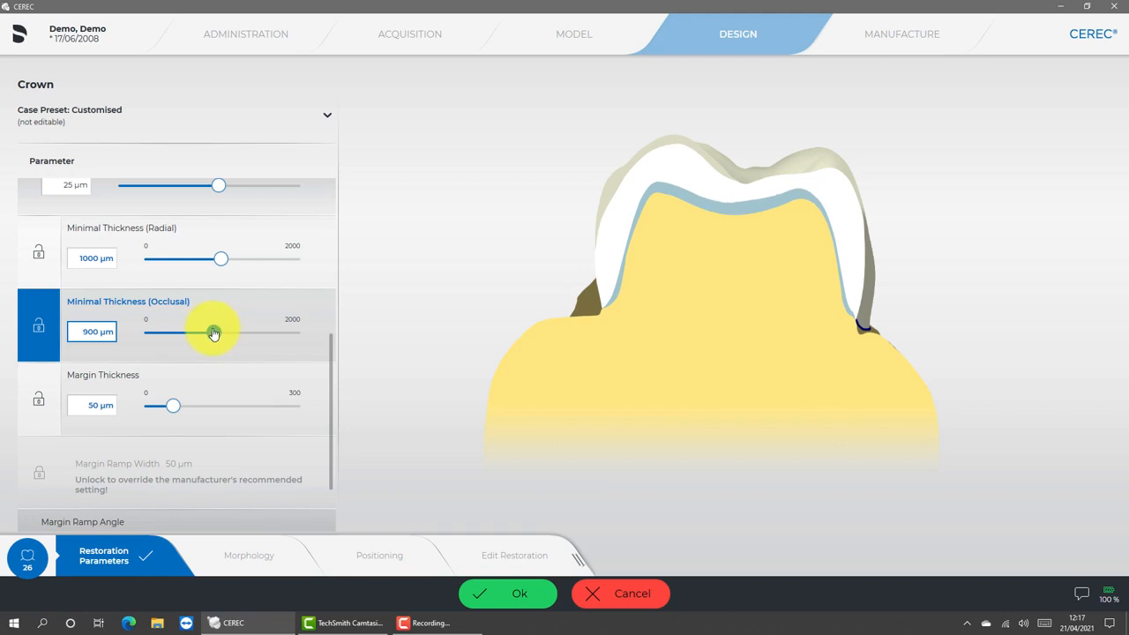
{"action": "left_click_drag", "start_coordinate": [173, 406], "coordinate": [196, 414]}
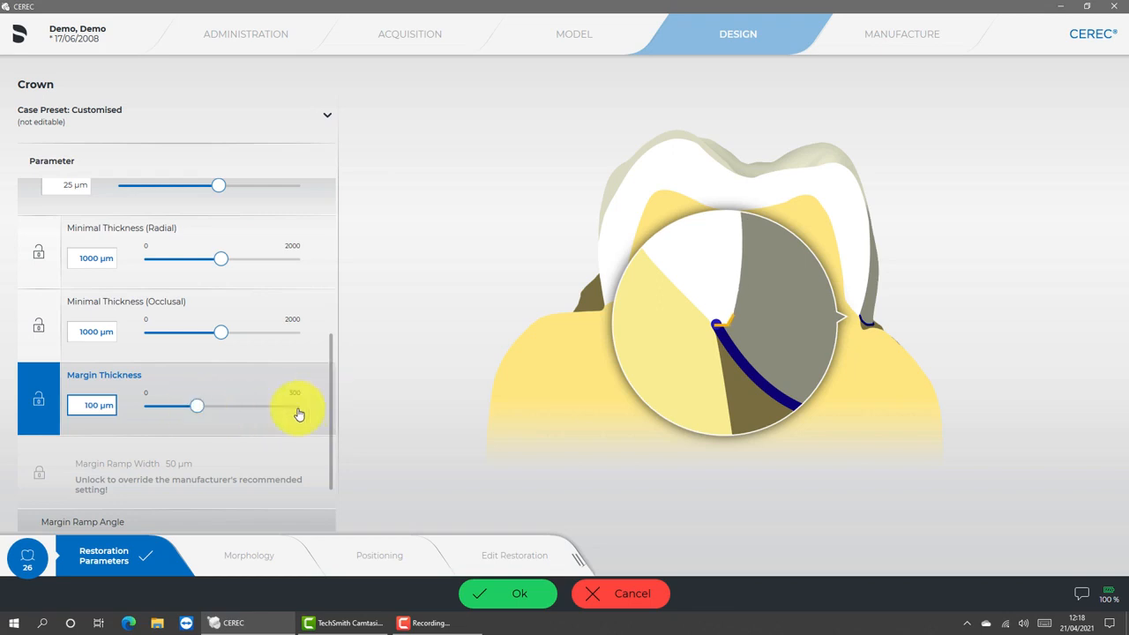
{"action": "left_click", "coordinate": [200, 476]}
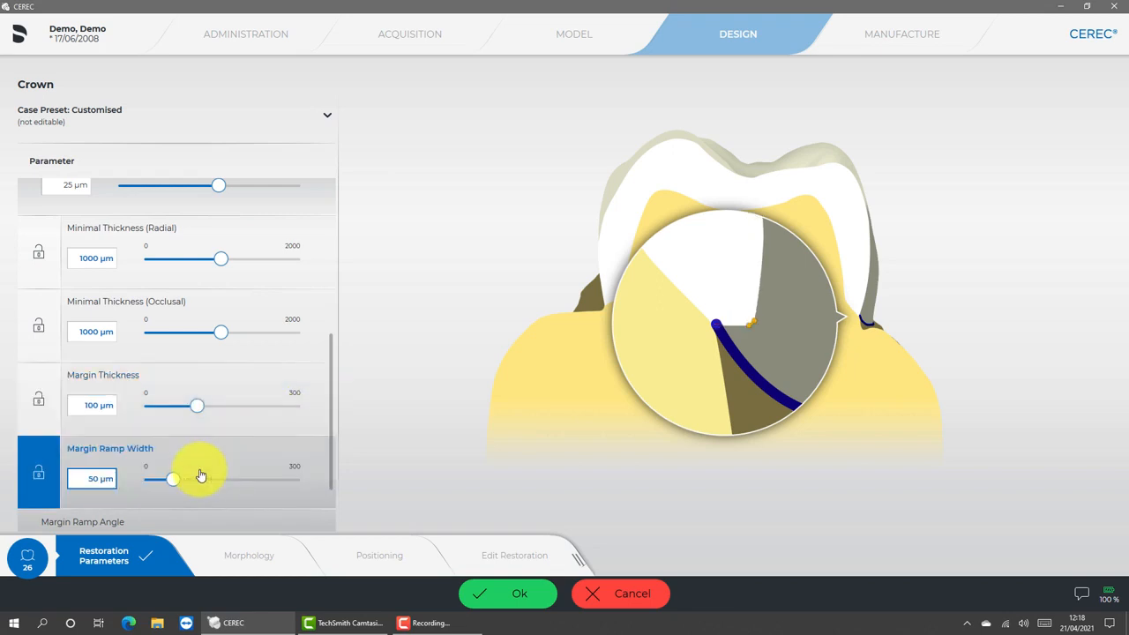
{"action": "left_click_drag", "start_coordinate": [174, 488], "coordinate": [100, 504]}
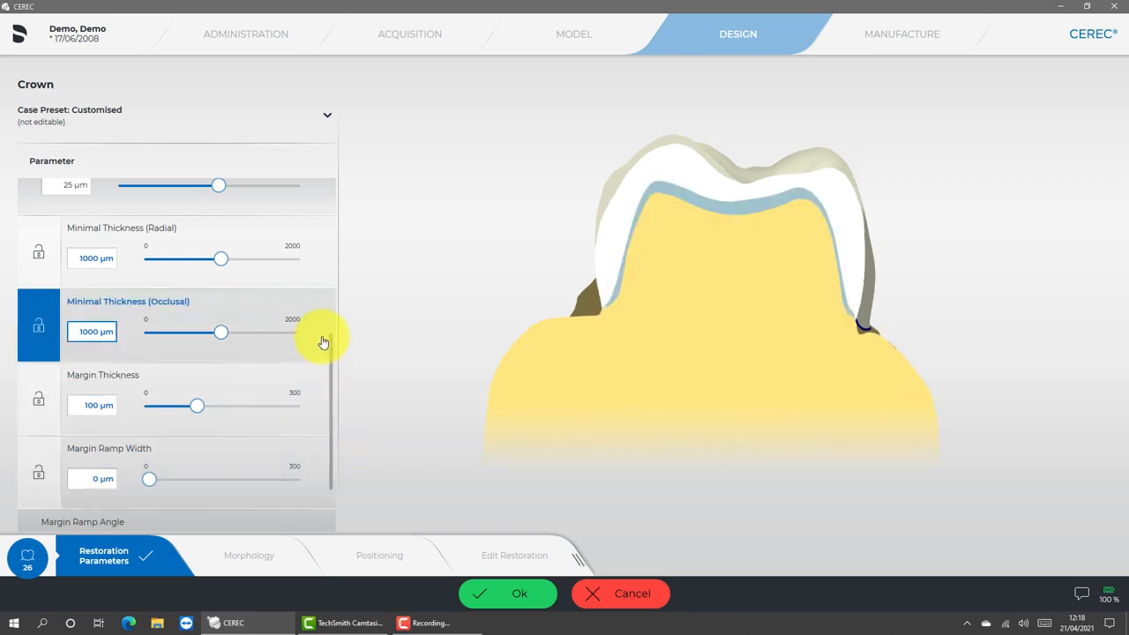
{"action": "left_click", "coordinate": [594, 597]}
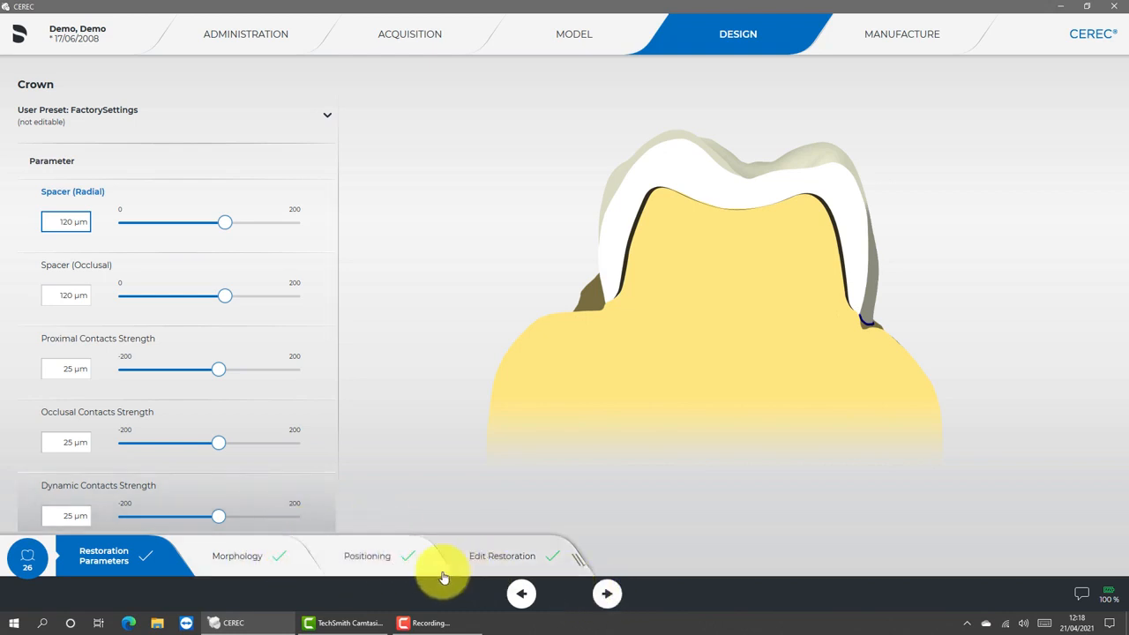
- Go to the Morphology stage, switch from Biogeneric to Tooth DB with Vita as manufacturer, and look through its tooth forms
{"action": "left_click", "coordinate": [251, 570]}
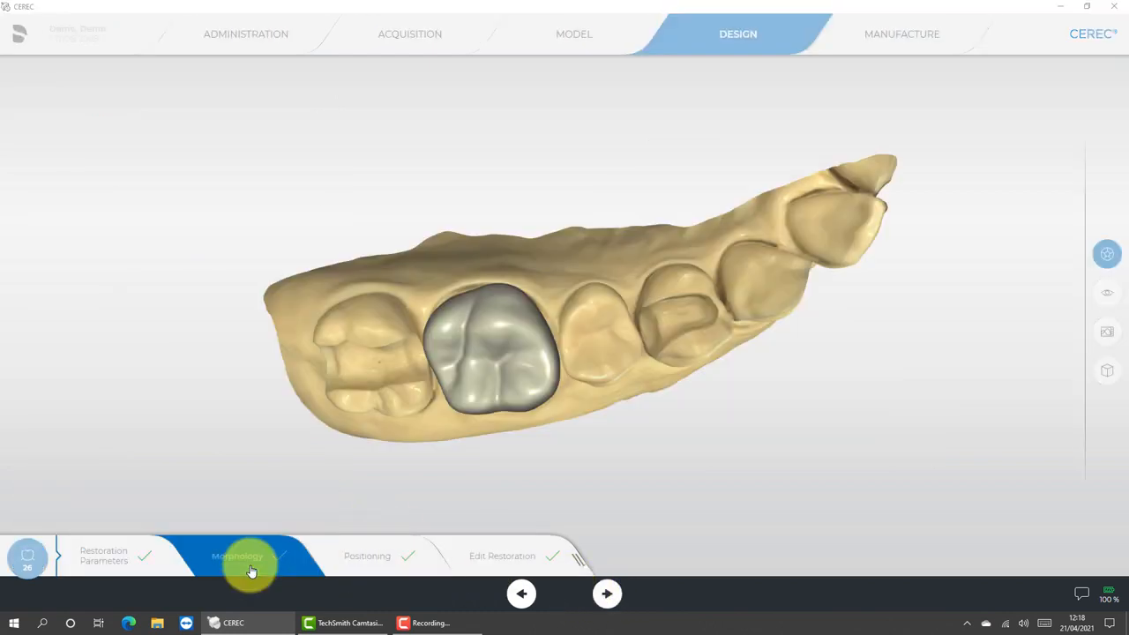
{"action": "left_click", "coordinate": [633, 356]}
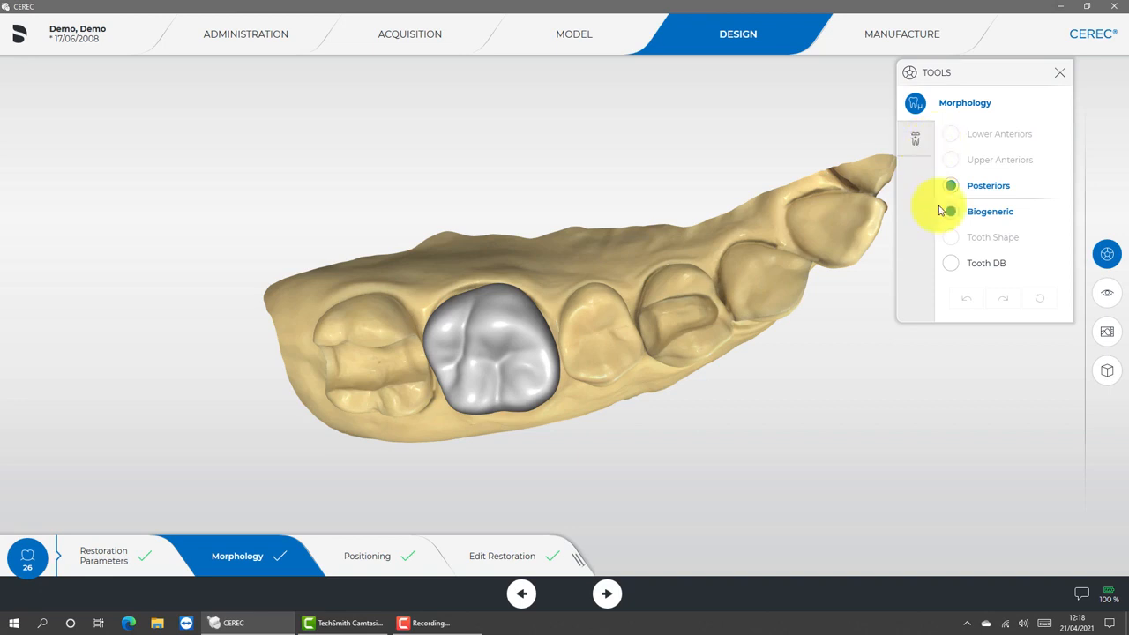
{"action": "left_click", "coordinate": [950, 266]}
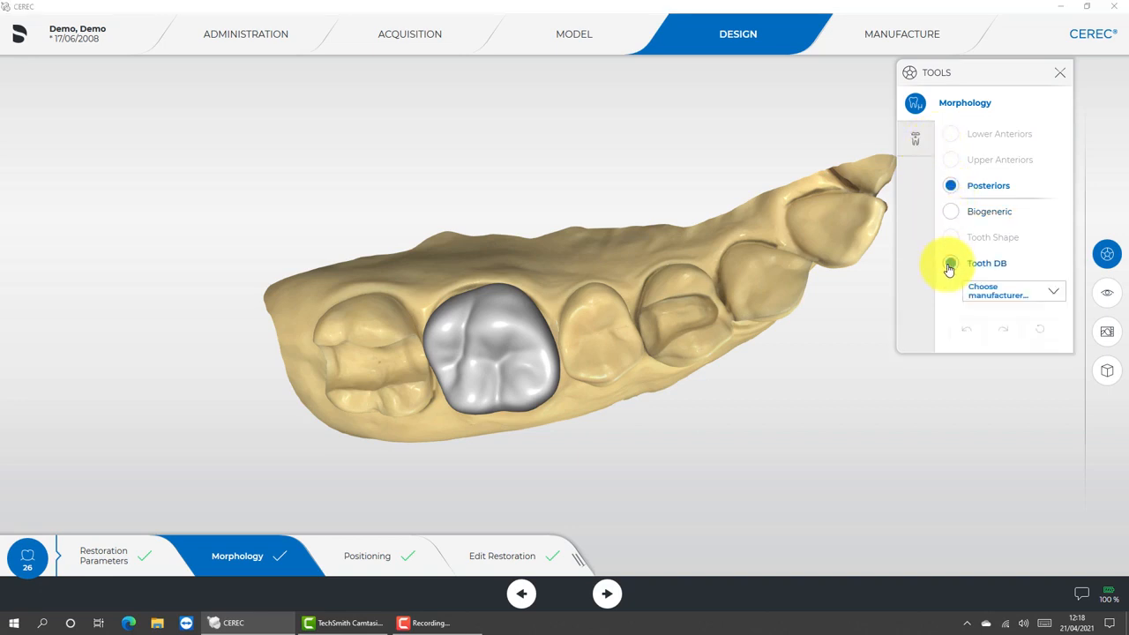
{"action": "left_click", "coordinate": [999, 295]}
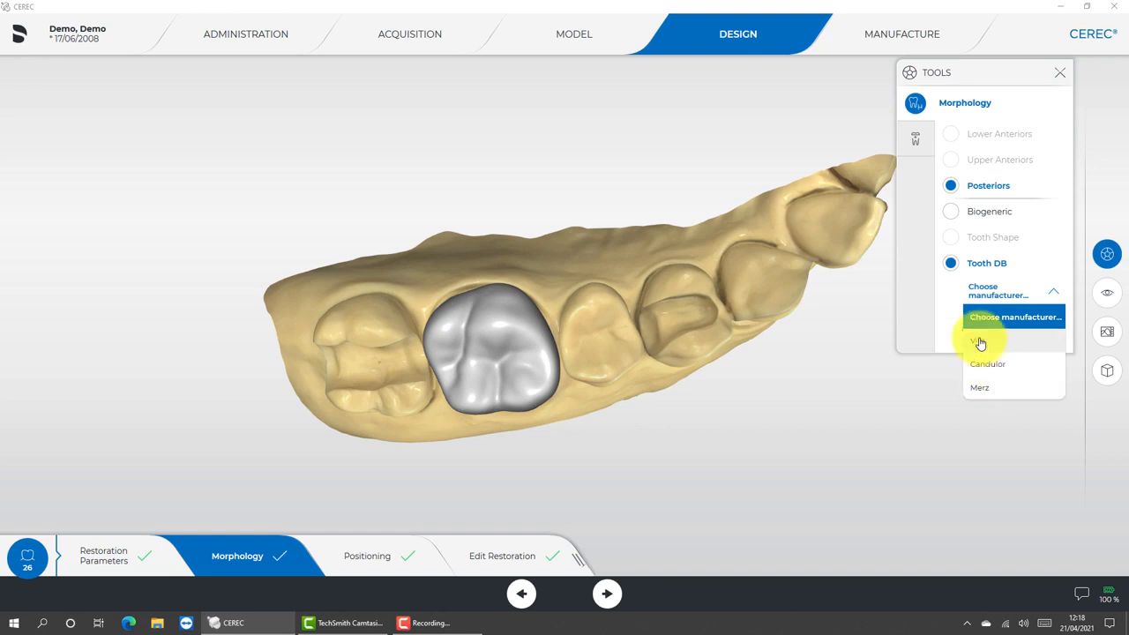
{"action": "left_click", "coordinate": [980, 343]}
{"action": "left_click", "coordinate": [982, 324]}
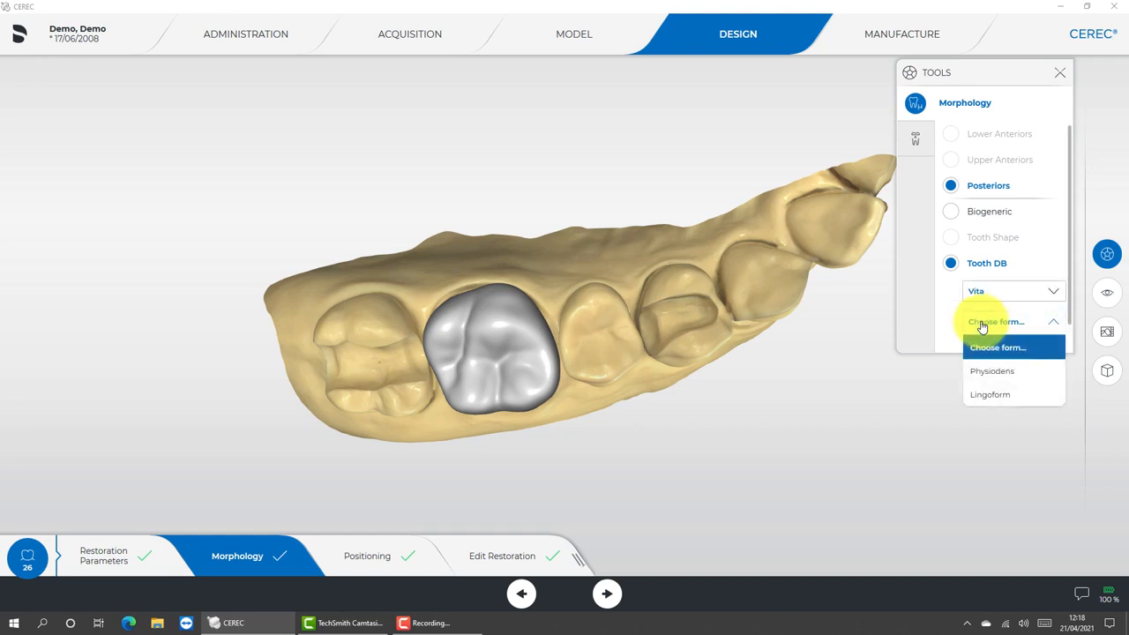
{"action": "left_click", "coordinate": [981, 292]}
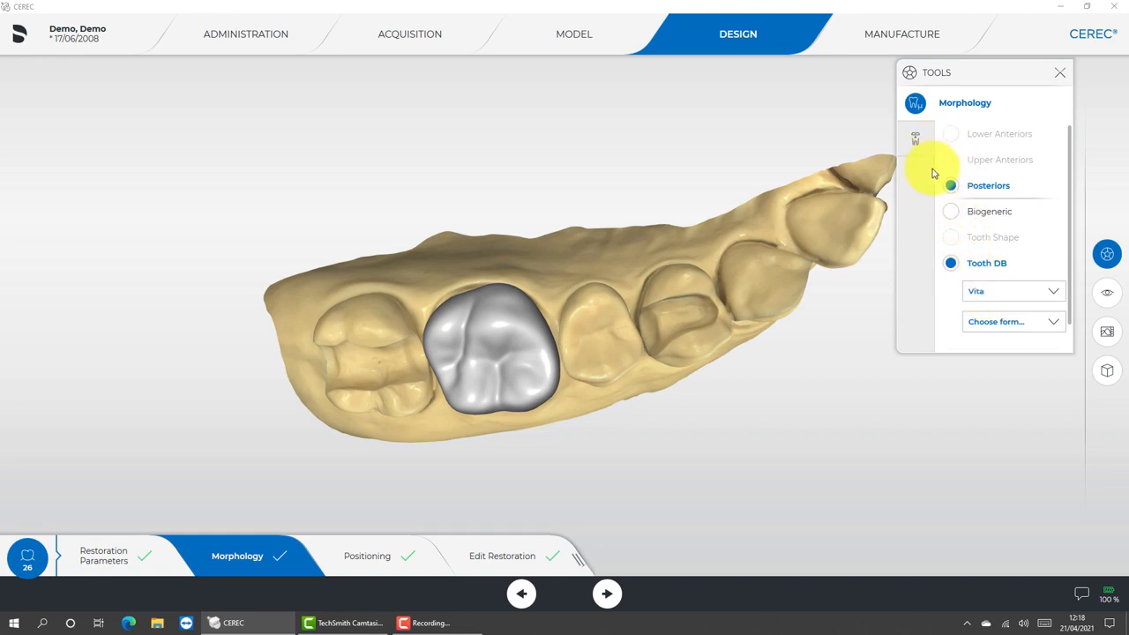
- Try the 2. Molar, 3. Molar, 2. Premolar and 1. Molar morphologies on the crown and reset the changes
{"action": "left_click", "coordinate": [915, 138]}
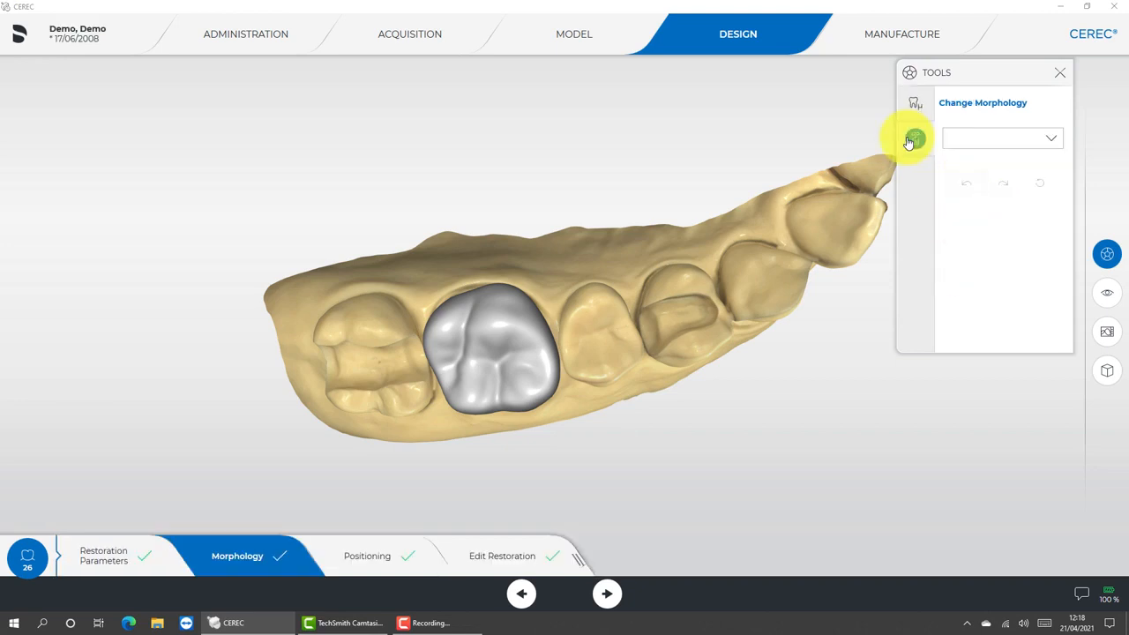
{"action": "left_click", "coordinate": [967, 142]}
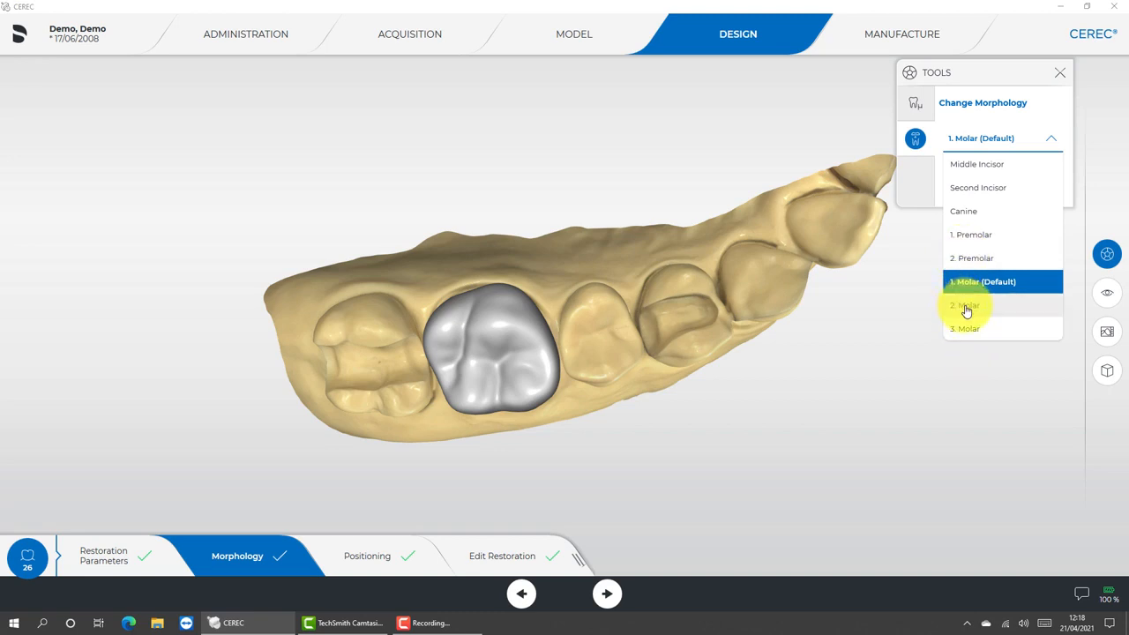
{"action": "left_click", "coordinate": [966, 305]}
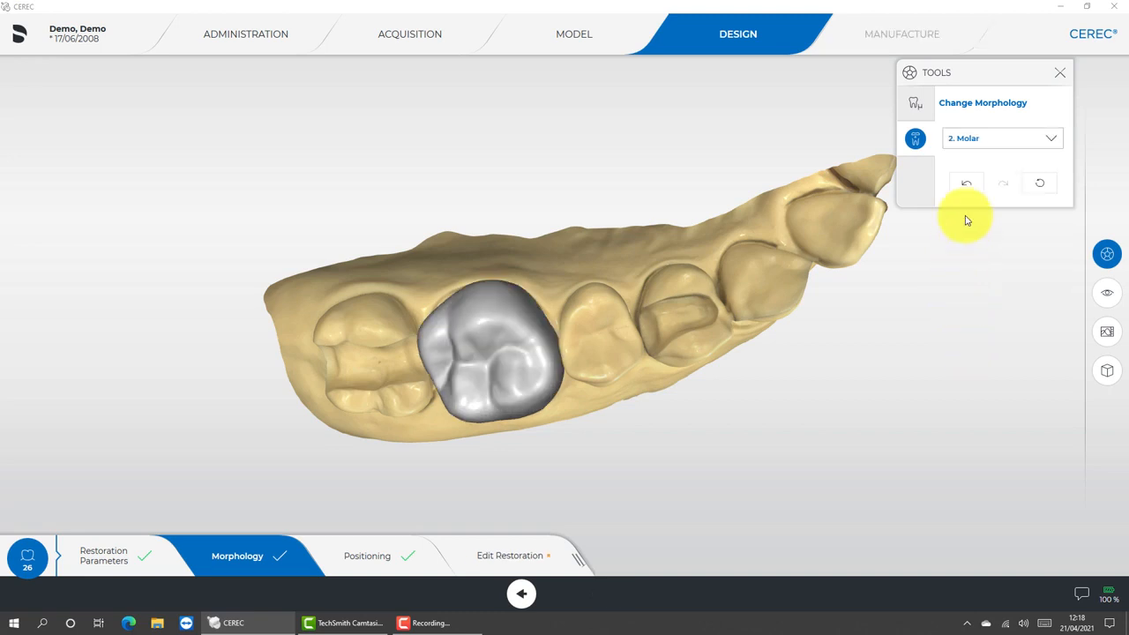
{"action": "left_click", "coordinate": [971, 141]}
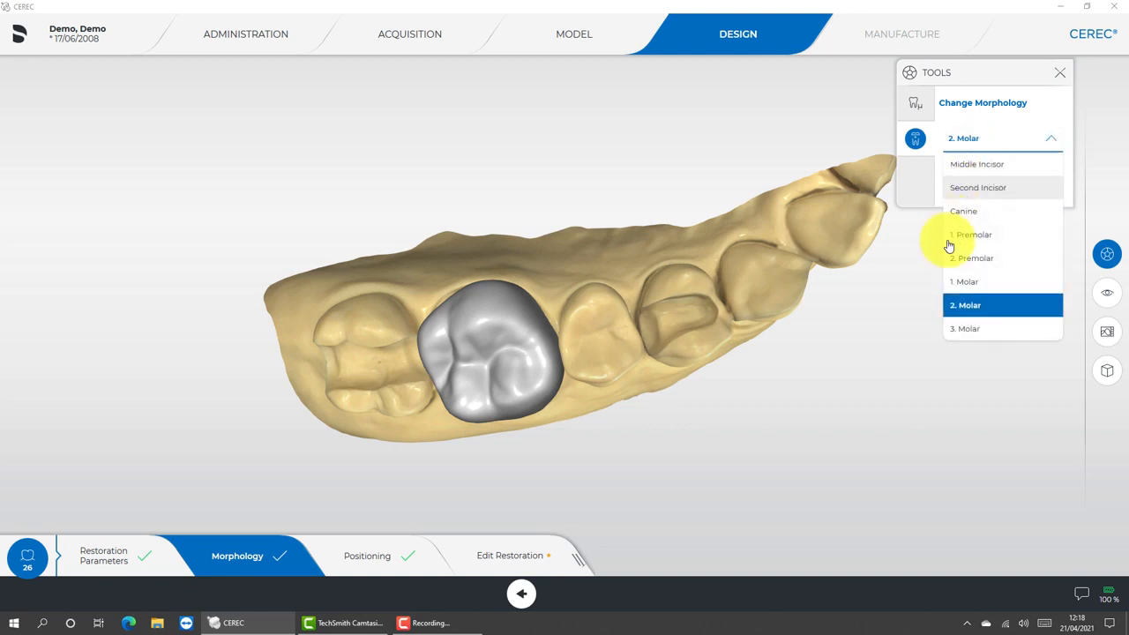
{"action": "left_click", "coordinate": [966, 329]}
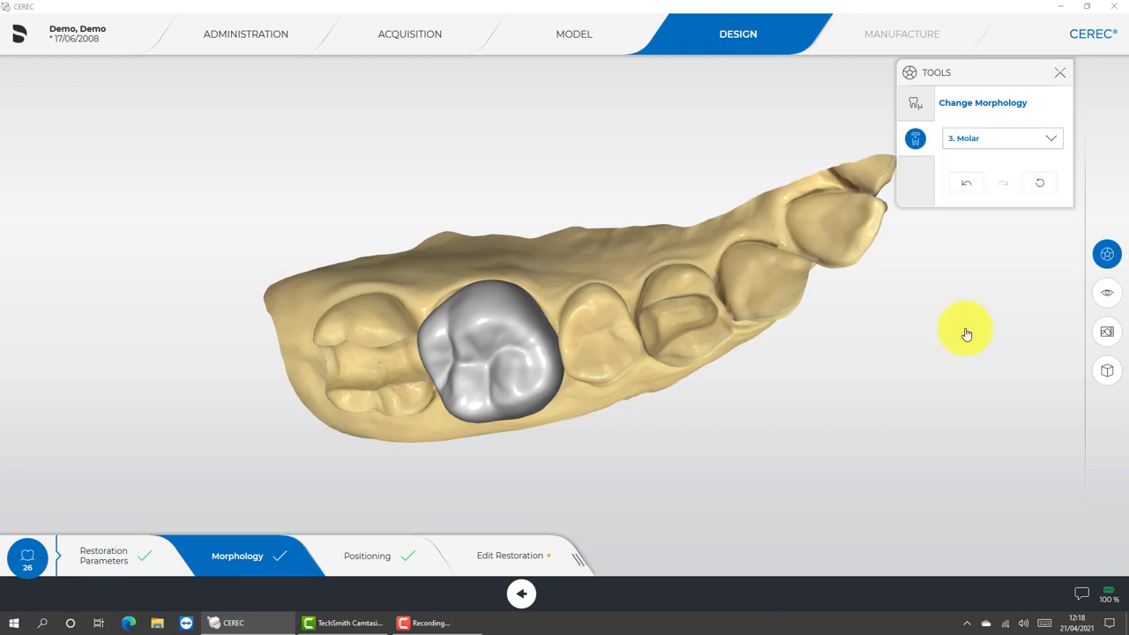
{"action": "left_click", "coordinate": [977, 144]}
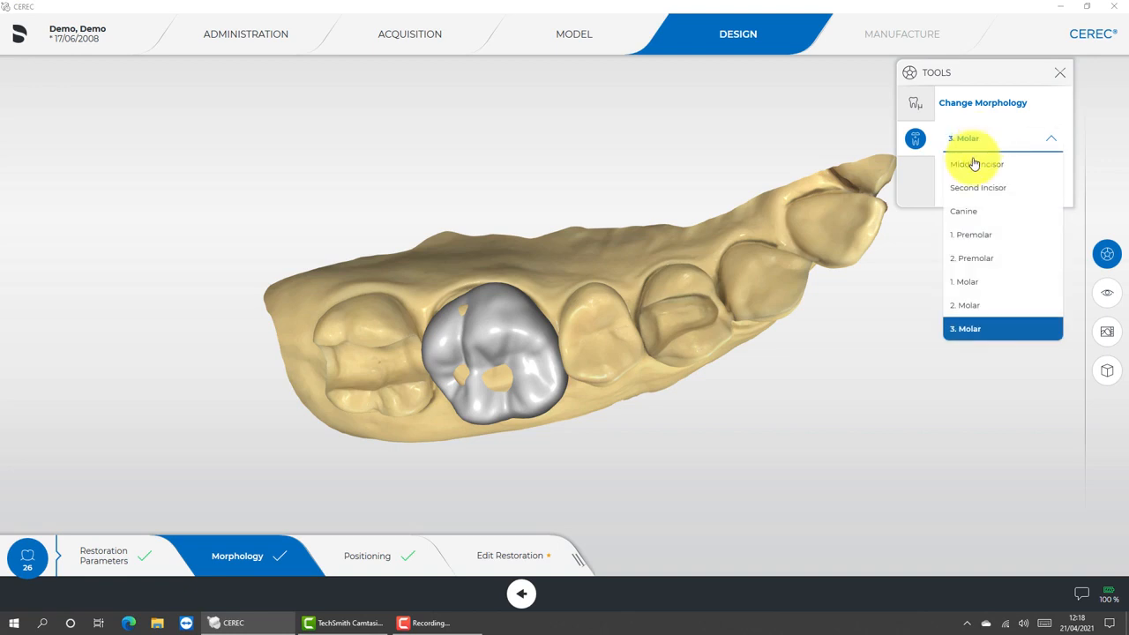
{"action": "left_click", "coordinate": [968, 260]}
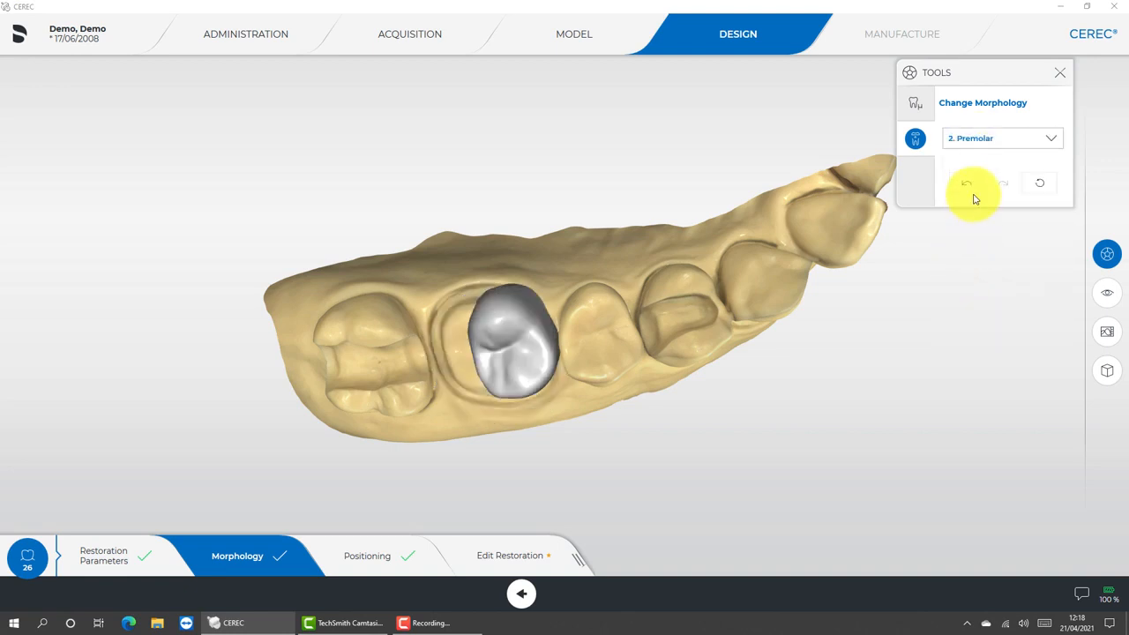
{"action": "left_click", "coordinate": [969, 138]}
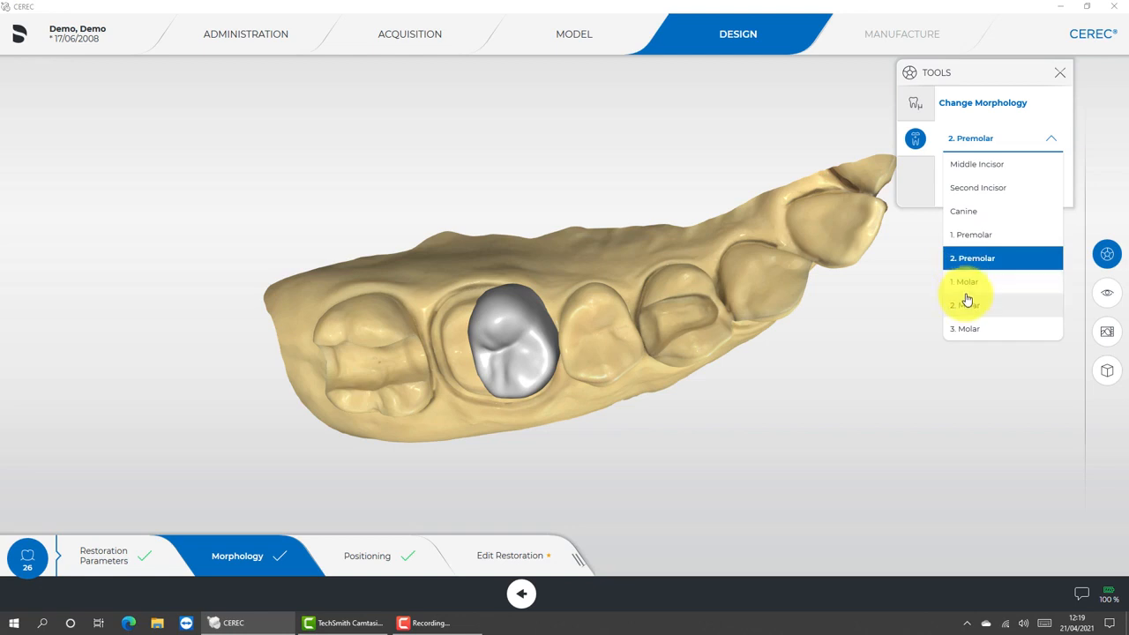
{"action": "left_click", "coordinate": [963, 282]}
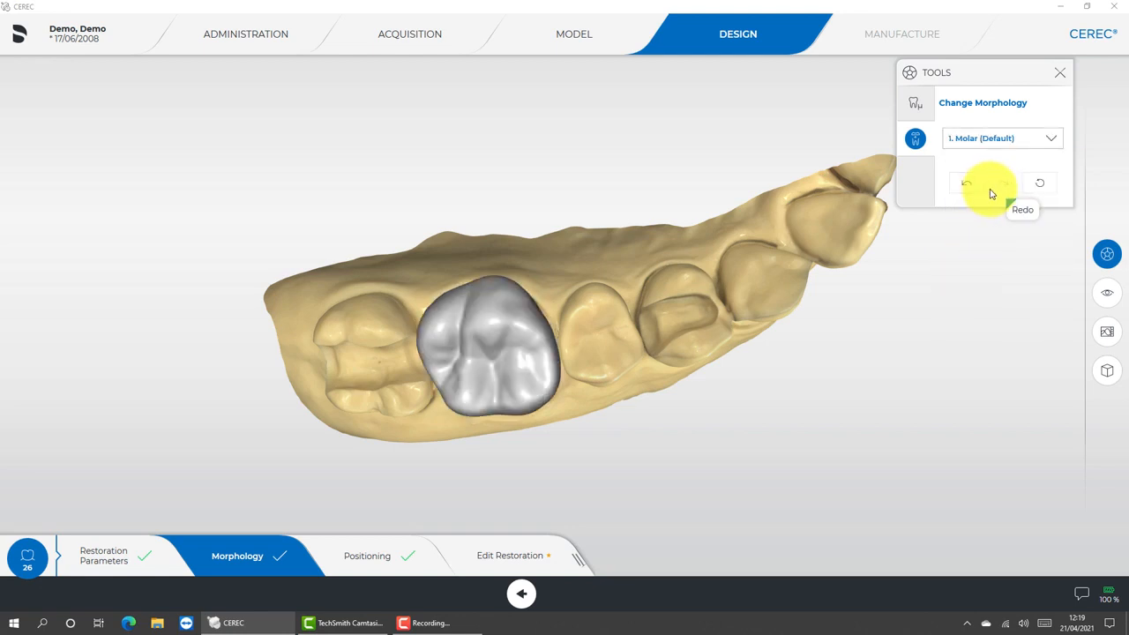
{"action": "left_click", "coordinate": [1037, 184]}
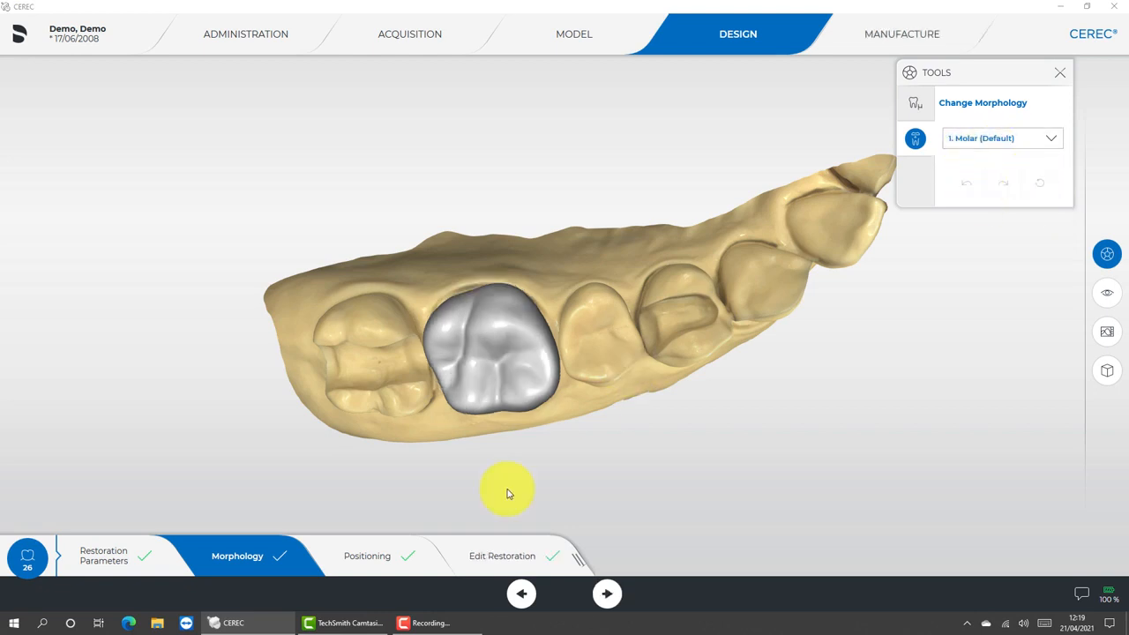
- Return to editing the restoration and examine the minimal thickness areas on the crown from the side
{"action": "left_click", "coordinate": [507, 559]}
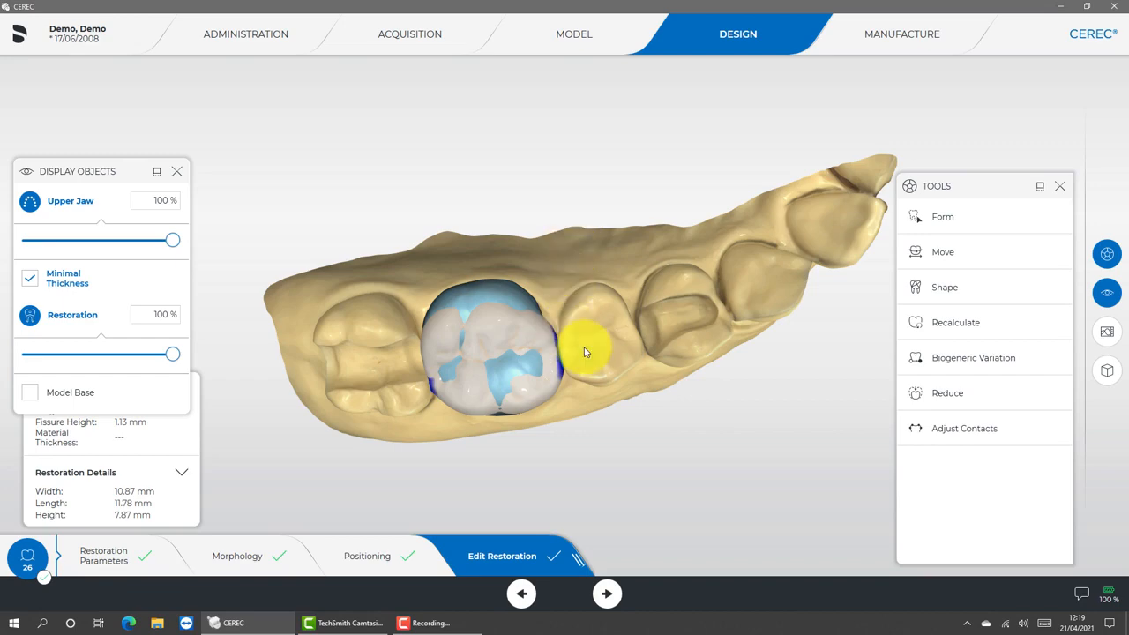
{"action": "left_click_drag", "start_coordinate": [598, 317], "coordinate": [502, 232]}
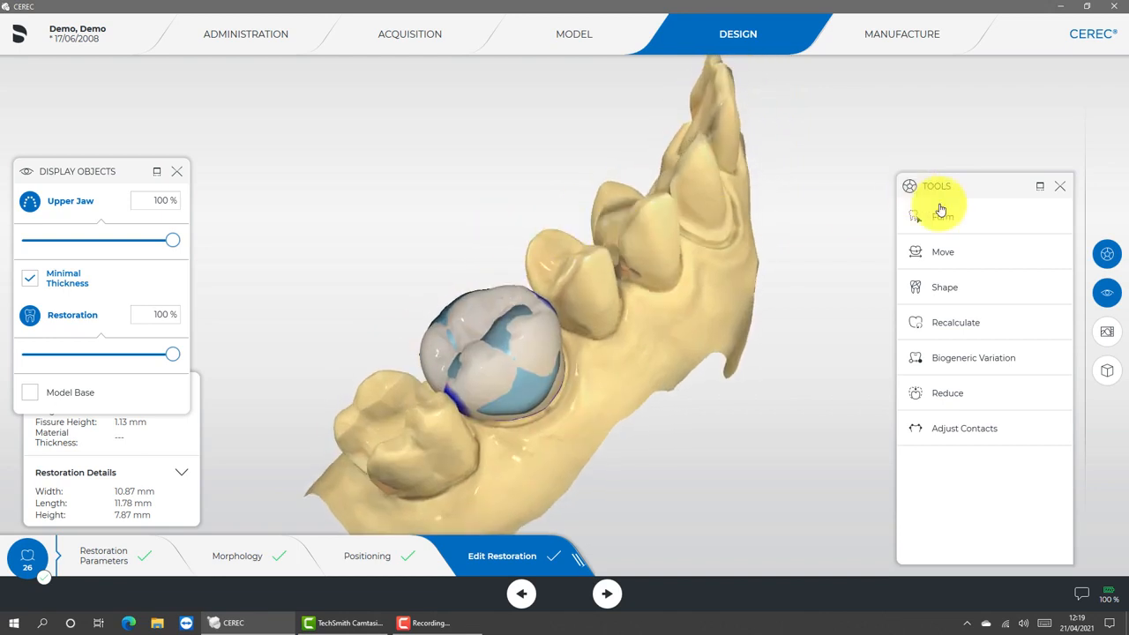
- Move the tools palette closer to the crown on the model
{"action": "left_click_drag", "start_coordinate": [970, 186], "coordinate": [891, 90]}
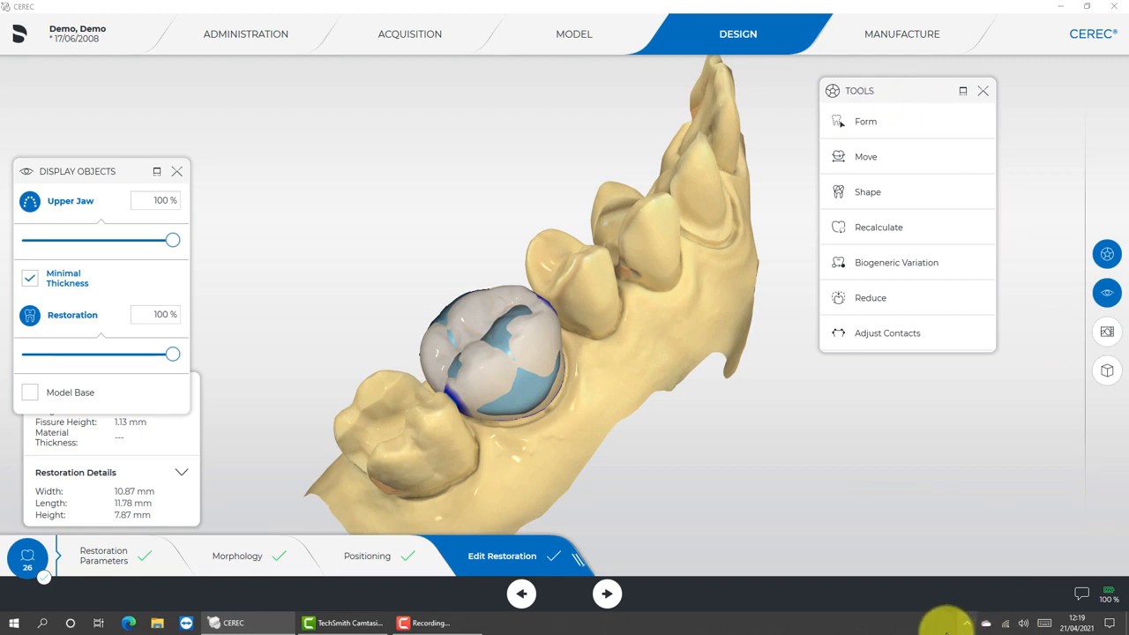
{"action": "left_click", "coordinate": [429, 623]}
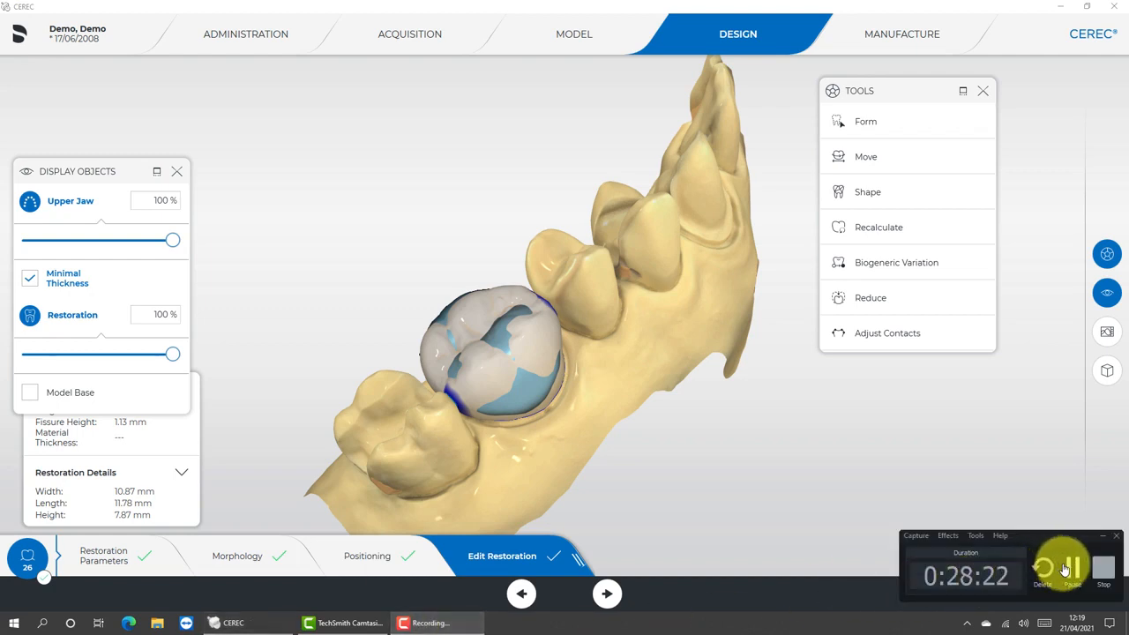
{"action": "left_click", "coordinate": [1066, 569]}
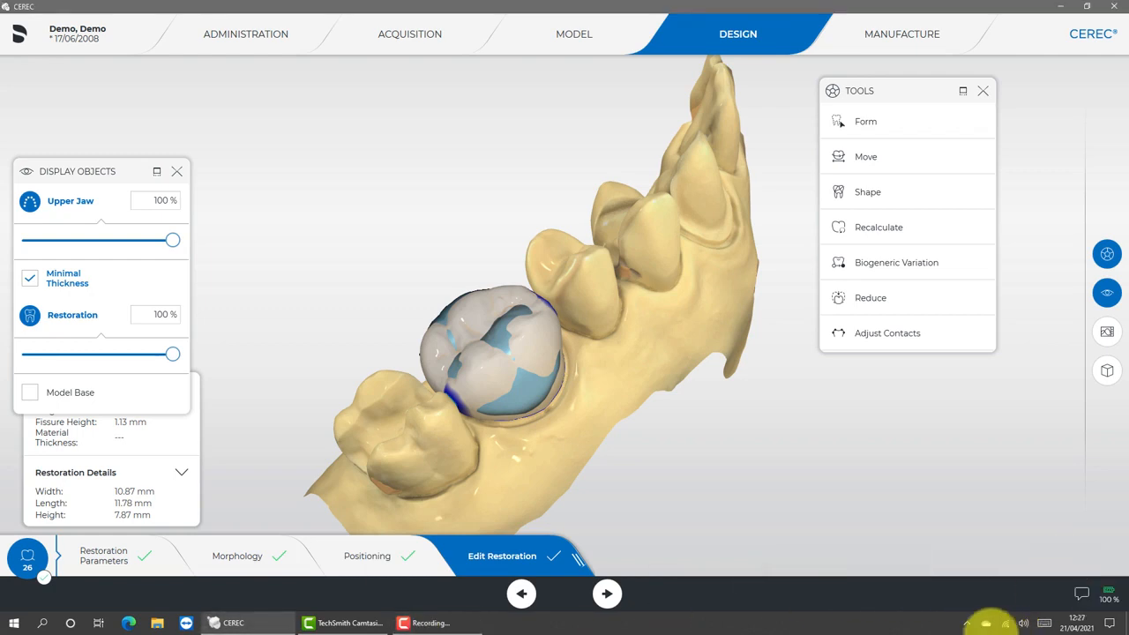
{"action": "left_click", "coordinate": [418, 625]}
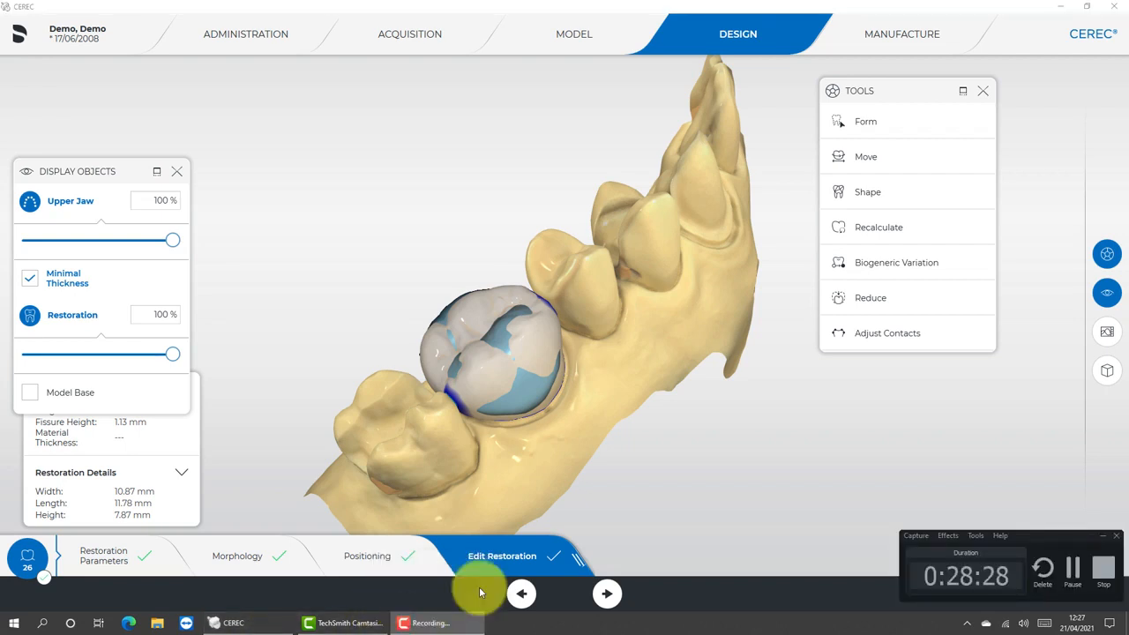
{"action": "left_click", "coordinate": [673, 443]}
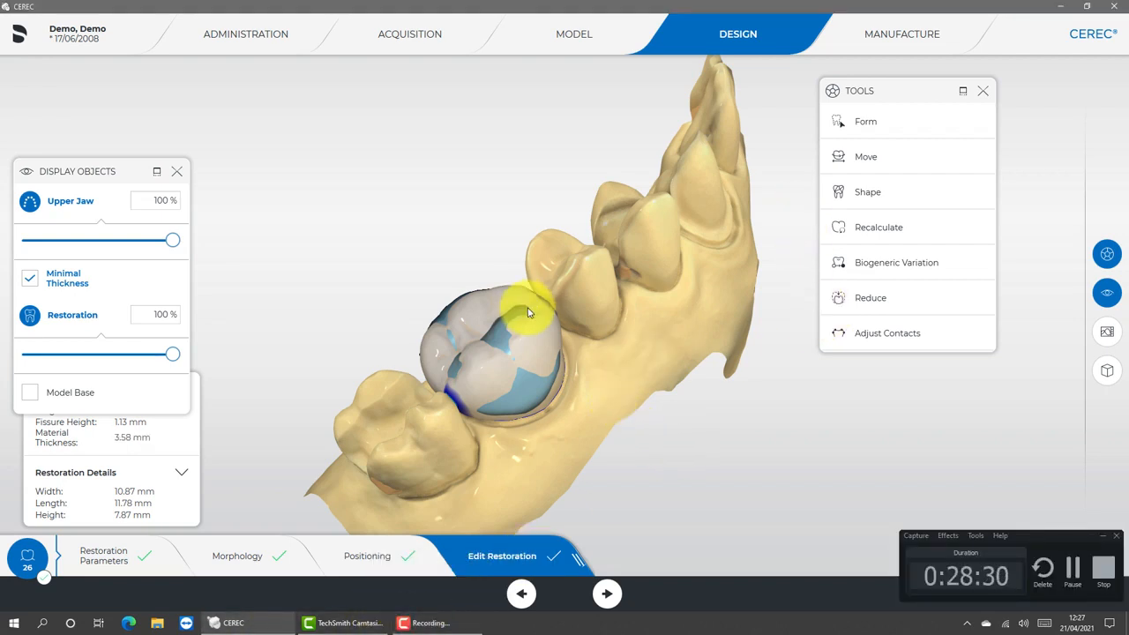
{"action": "left_click", "coordinate": [1069, 563]}
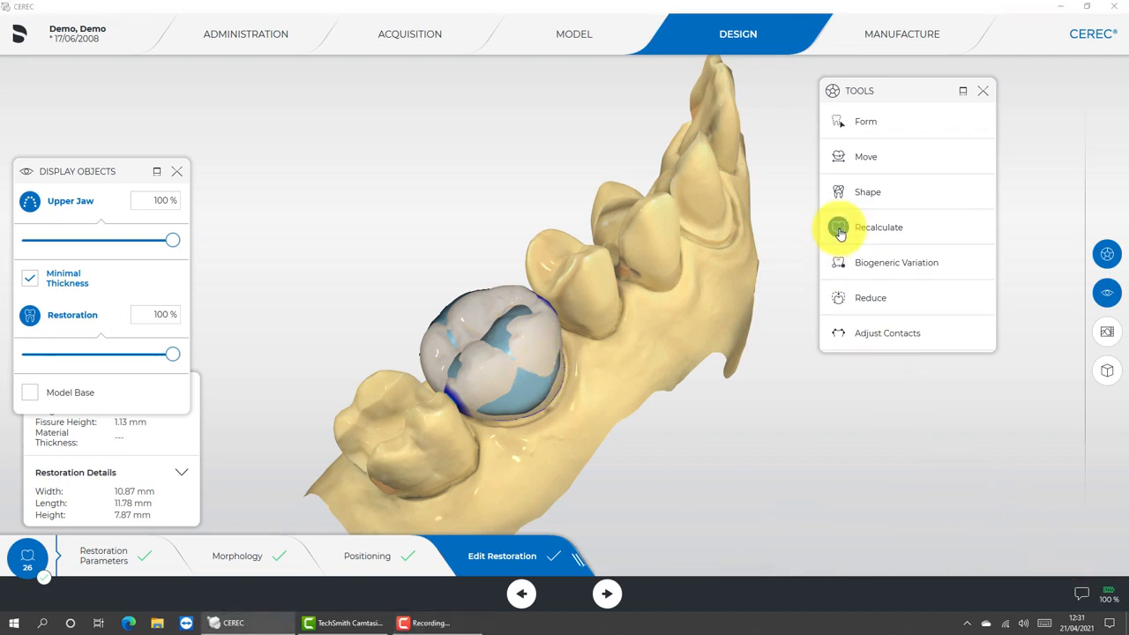
- Recalculate the crown on tooth 26 with the Recalculate tool
{"action": "left_click", "coordinate": [840, 231]}
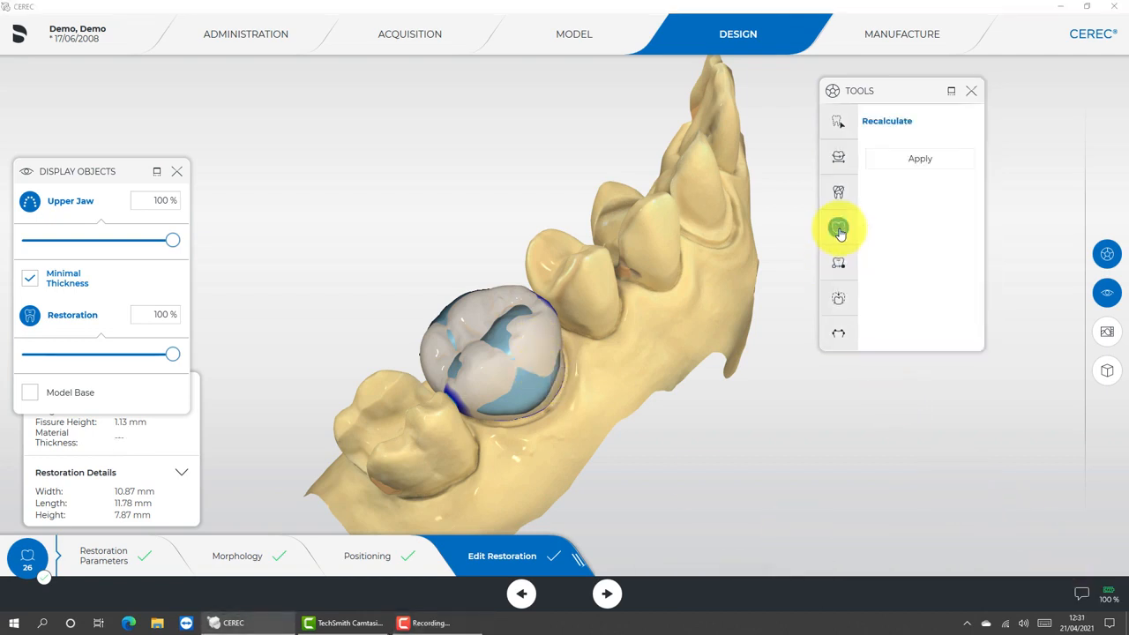
{"action": "left_click", "coordinate": [896, 162]}
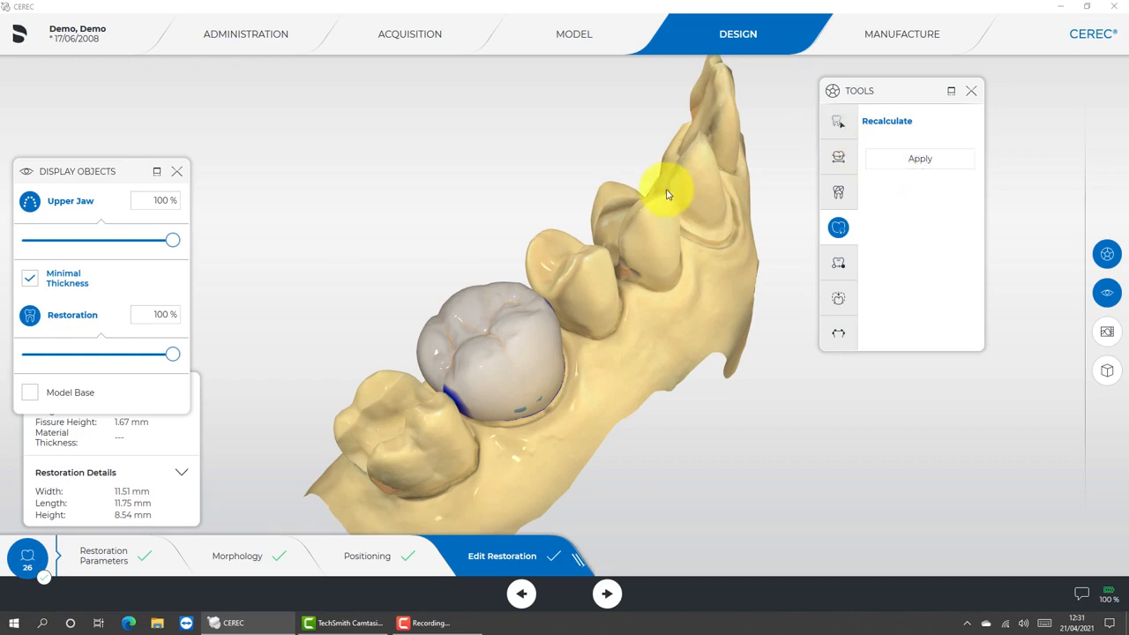
- Add material with the Form tool over the remaining minimal thickness spots on both sides of the crown
{"action": "left_click_drag", "start_coordinate": [665, 189], "coordinate": [609, 291]}
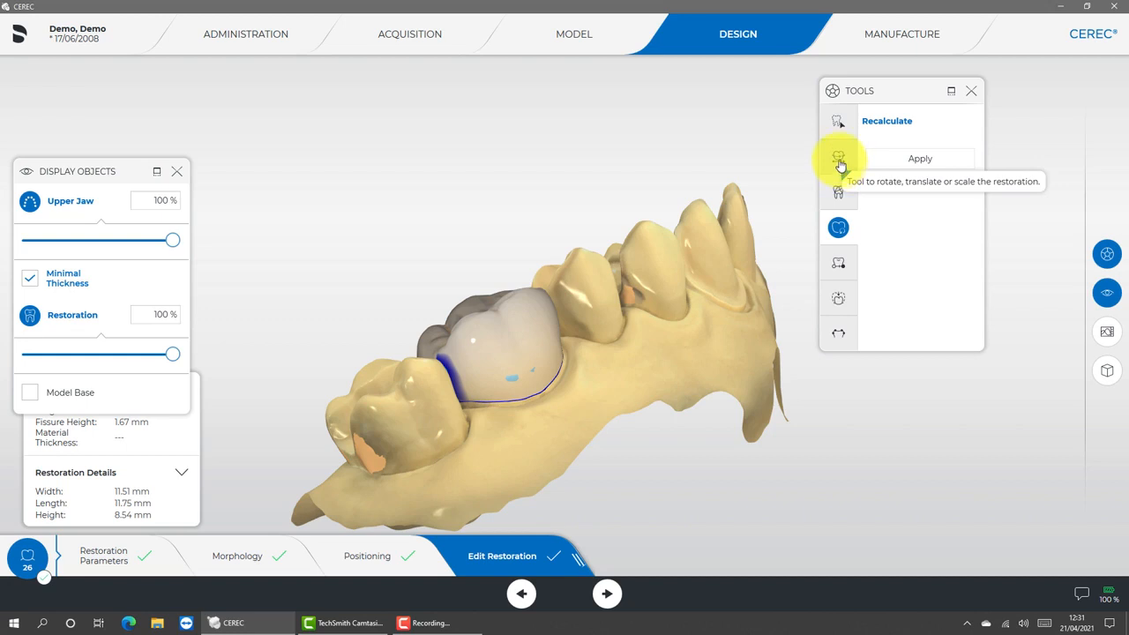
{"action": "left_click", "coordinate": [839, 120]}
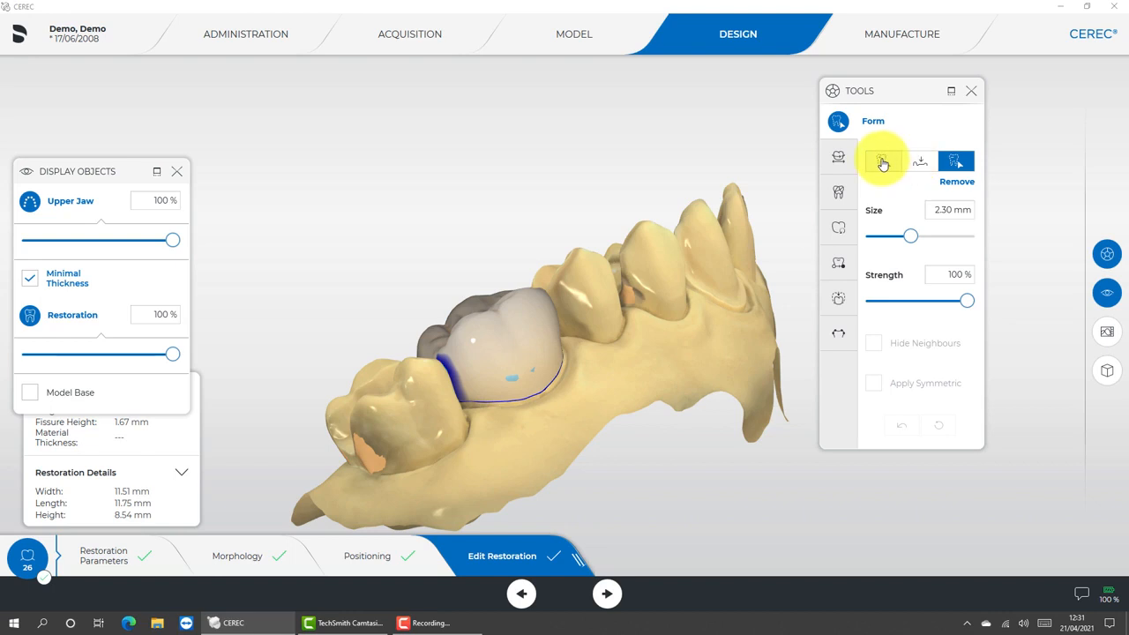
{"action": "left_click", "coordinate": [882, 163]}
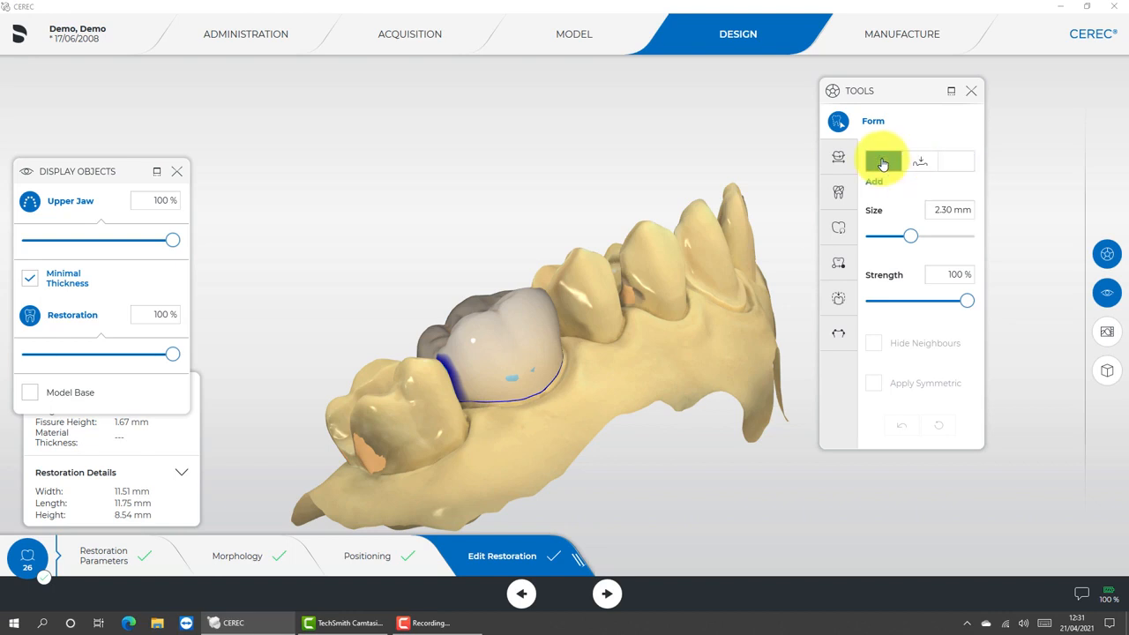
{"action": "left_click", "coordinate": [512, 379]}
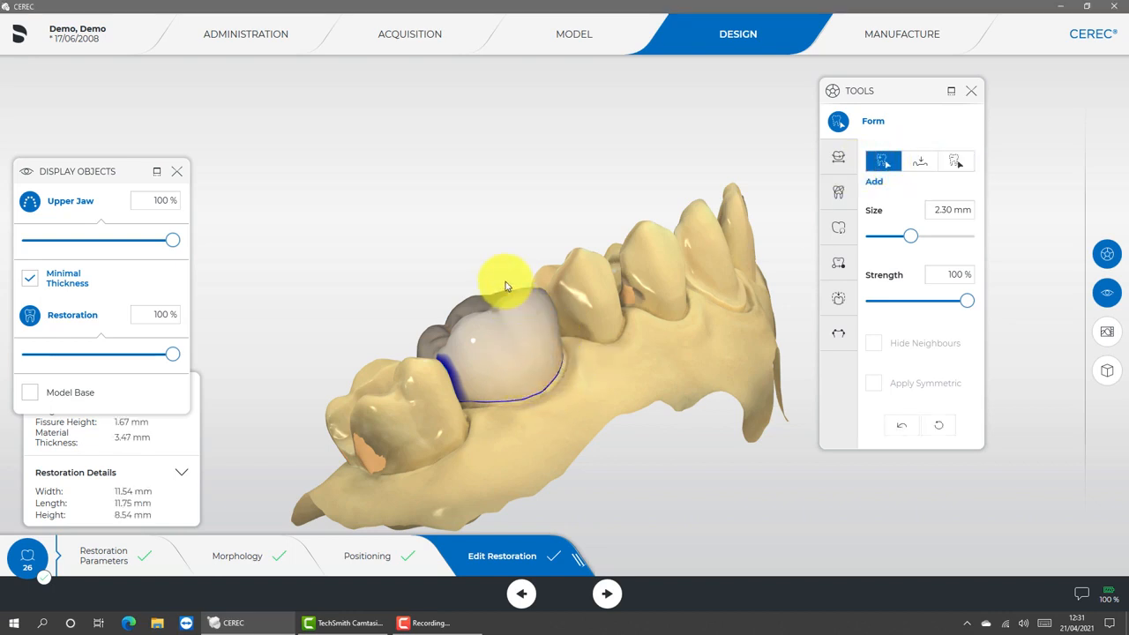
{"action": "right_click_drag", "start_coordinate": [500, 245], "coordinate": [500, 307]}
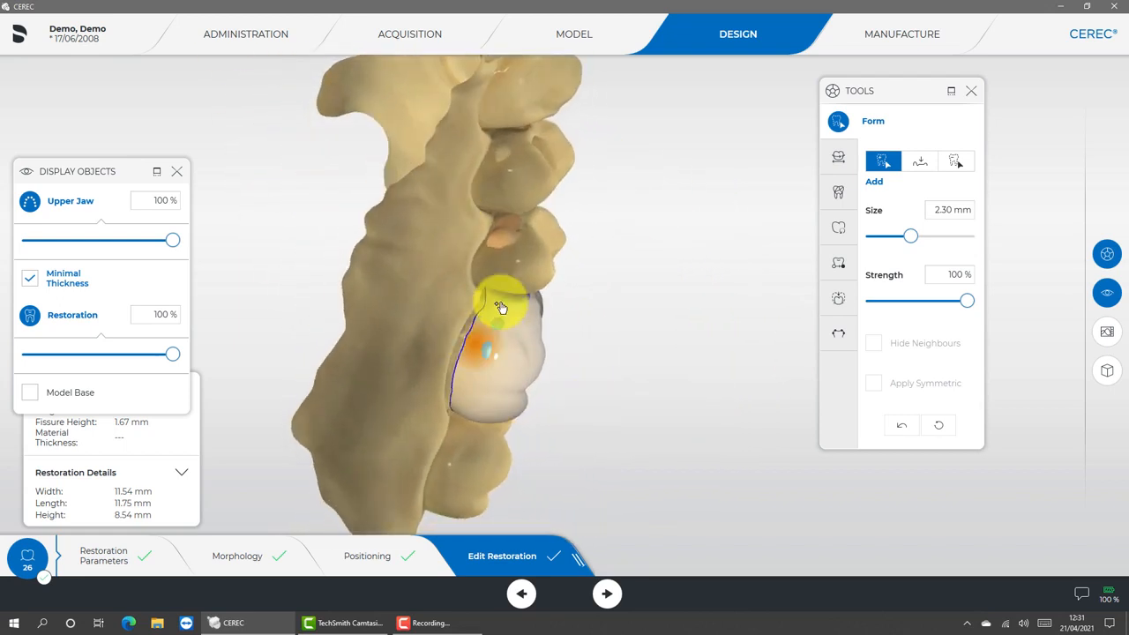
{"action": "left_click", "coordinate": [486, 364]}
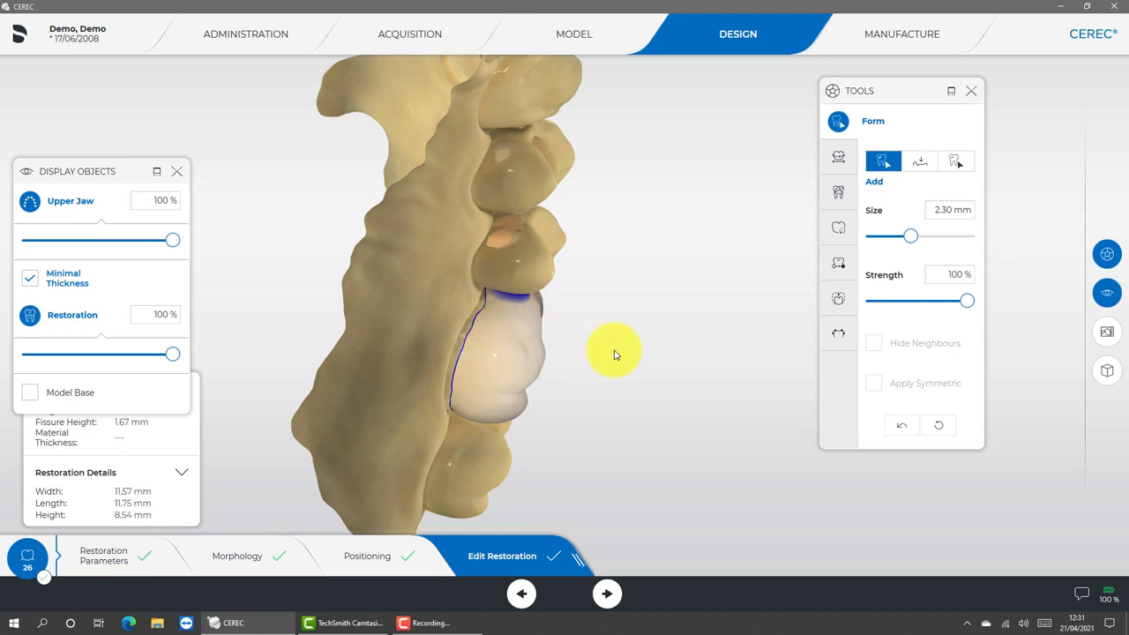
- Go to the Manufacture phase and look through the IPS Empress CAD block sizes, keeping C 14
{"action": "left_click_drag", "start_coordinate": [724, 388], "coordinate": [896, 96]}
{"action": "left_click", "coordinate": [895, 42]}
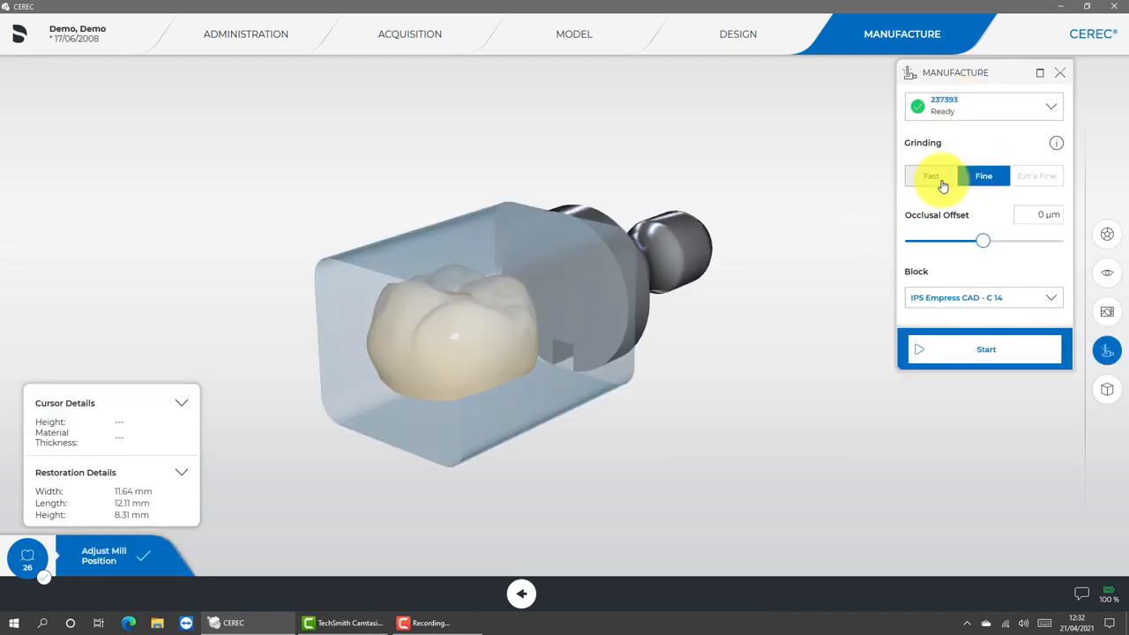
{"action": "left_click", "coordinate": [942, 300]}
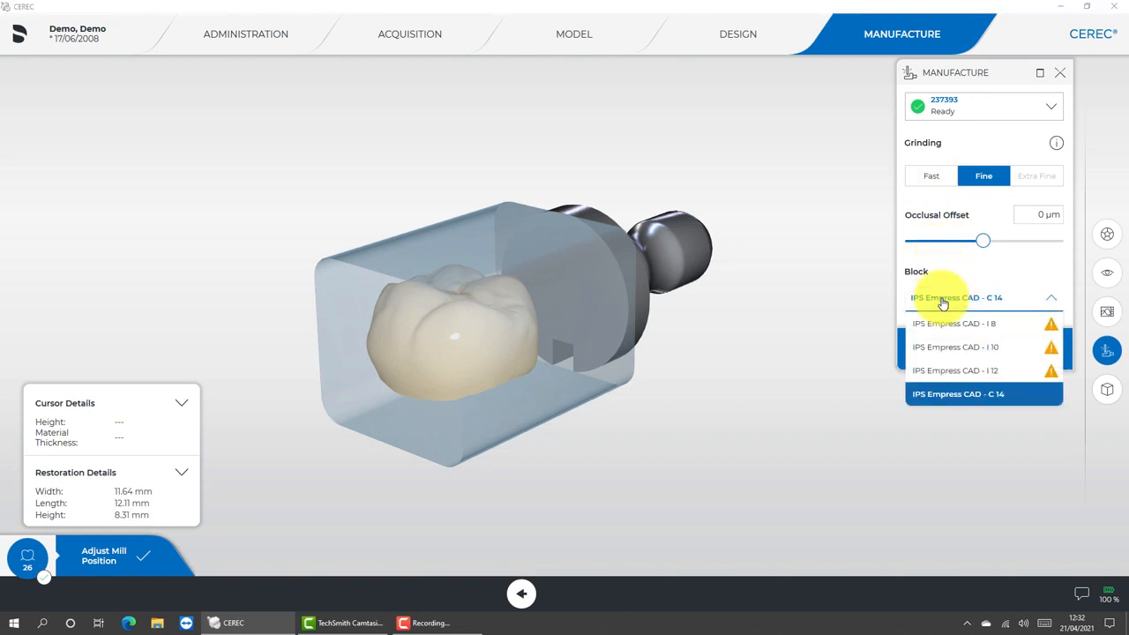
{"action": "left_click", "coordinate": [942, 300]}
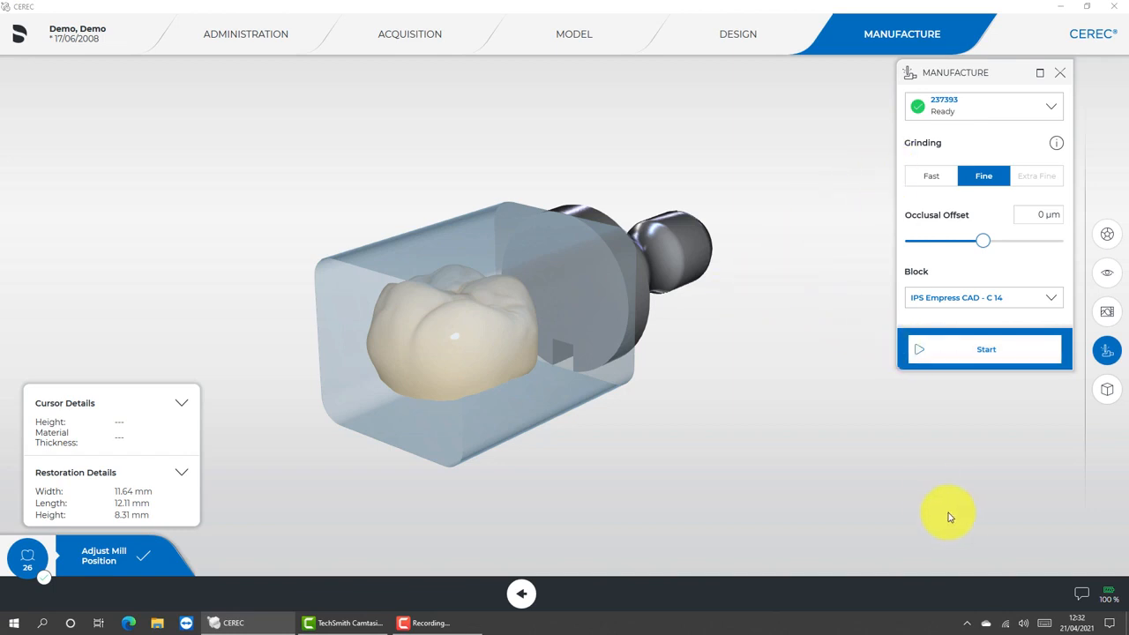
{"action": "left_click", "coordinate": [413, 623]}
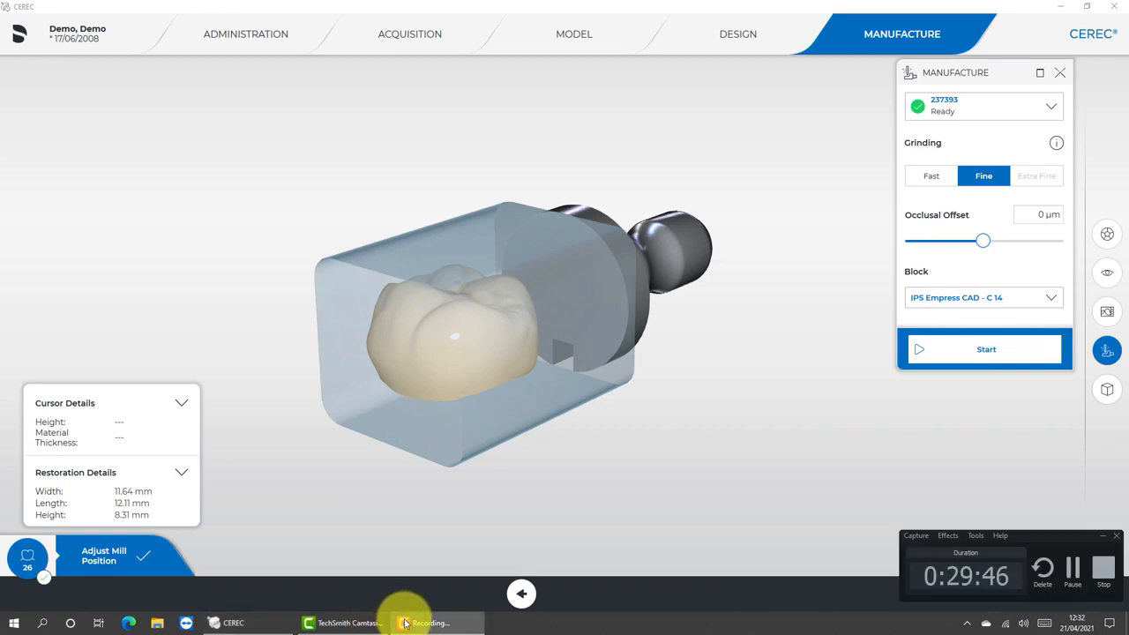